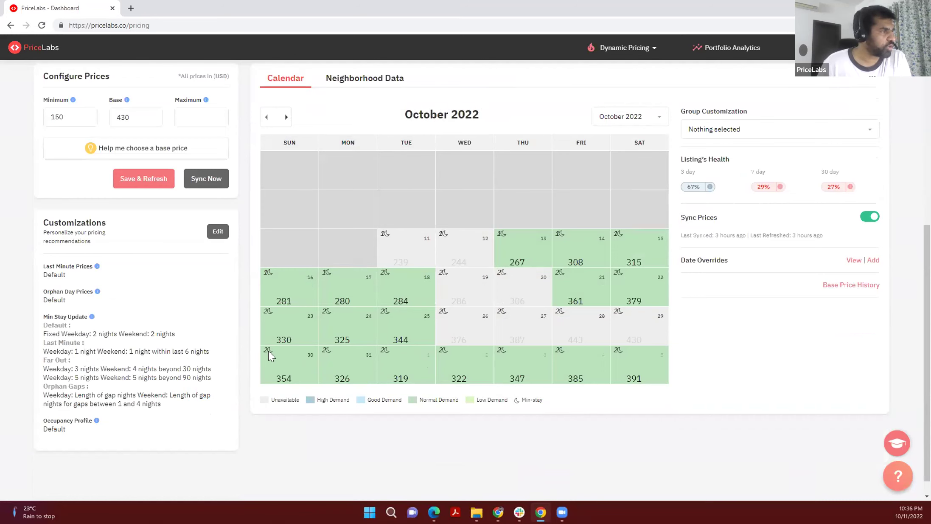
- Browse the pricing calendar from October 2022 to July 2023 and examine the price details around Independence Day
{"action": "left_click", "coordinate": [286, 119]}
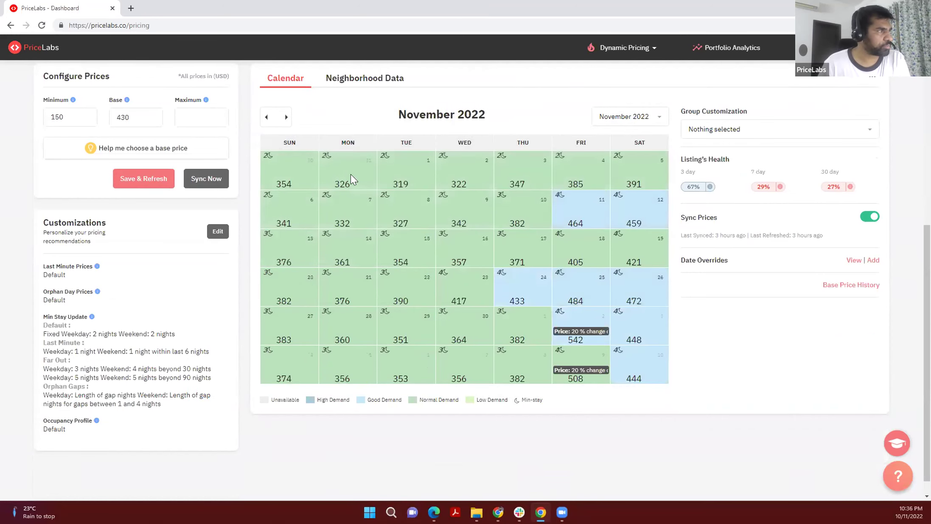
{"action": "left_click", "coordinate": [286, 119]}
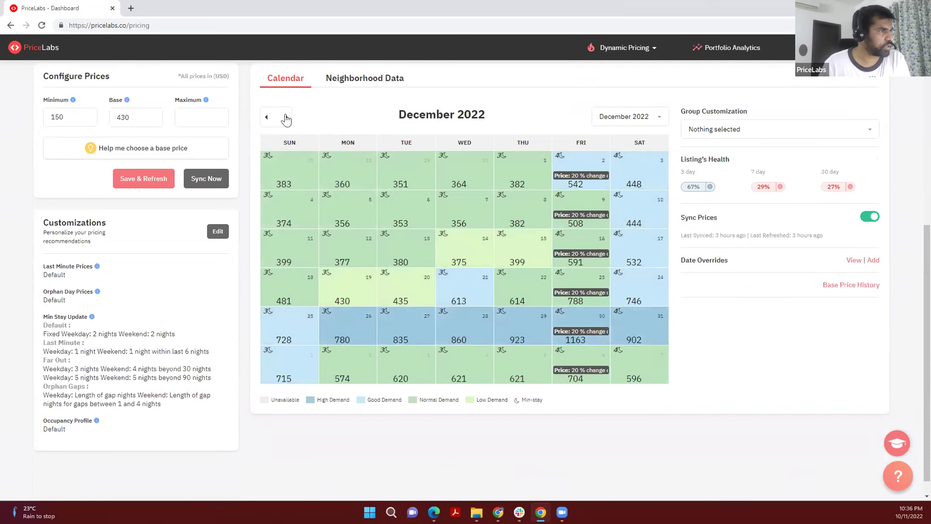
{"action": "left_click", "coordinate": [286, 119]}
{"action": "left_click", "coordinate": [287, 119]}
{"action": "left_click", "coordinate": [287, 118]}
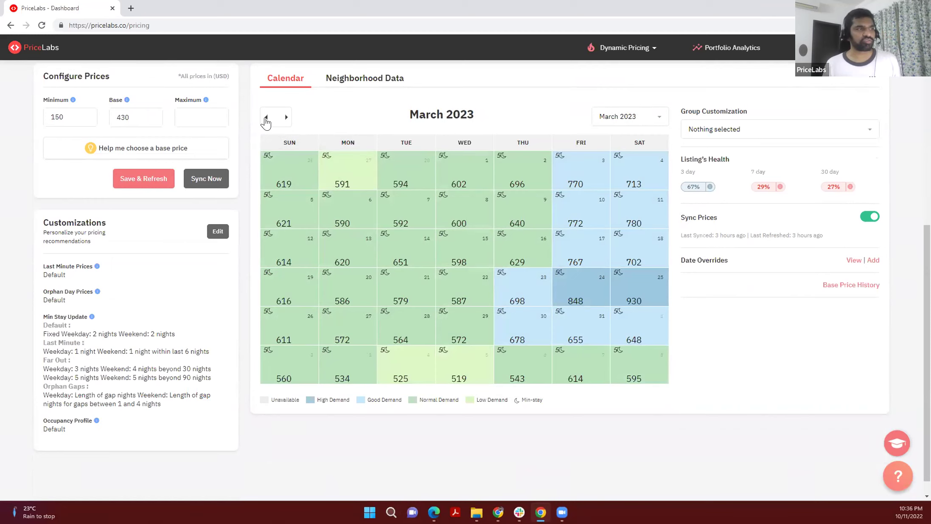
{"action": "left_click", "coordinate": [286, 118]}
{"action": "left_click", "coordinate": [286, 118]}
{"action": "left_click", "coordinate": [287, 118]}
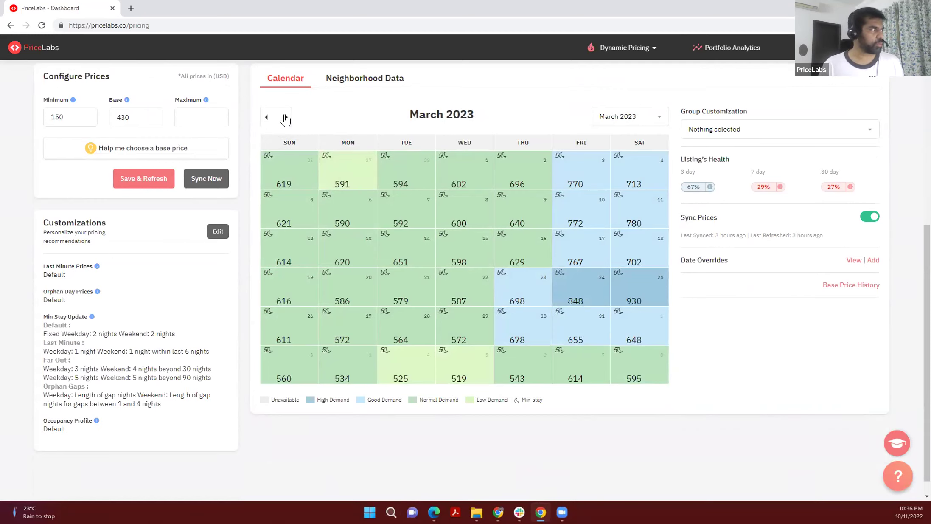
{"action": "left_click", "coordinate": [286, 119]}
{"action": "left_click", "coordinate": [285, 119]}
{"action": "left_click", "coordinate": [267, 118]}
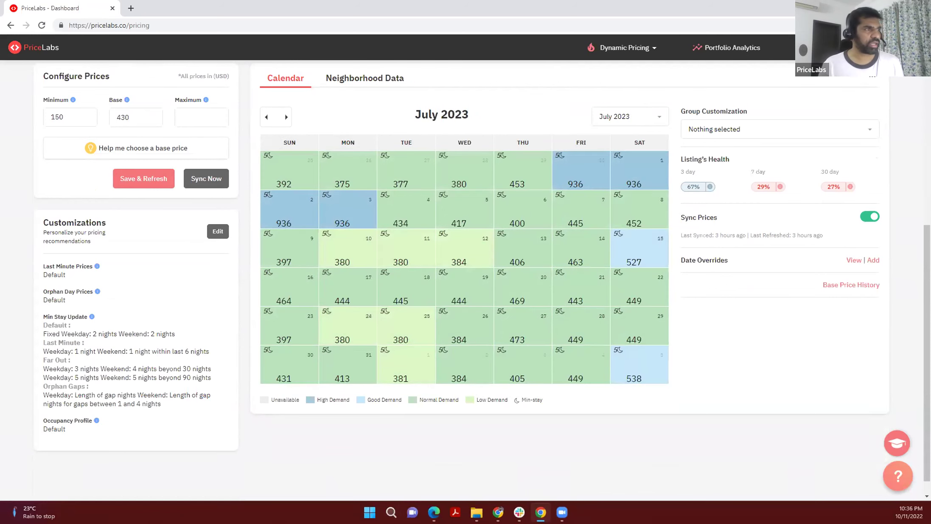
{"action": "mouse_move", "coordinate": [548, 174]}
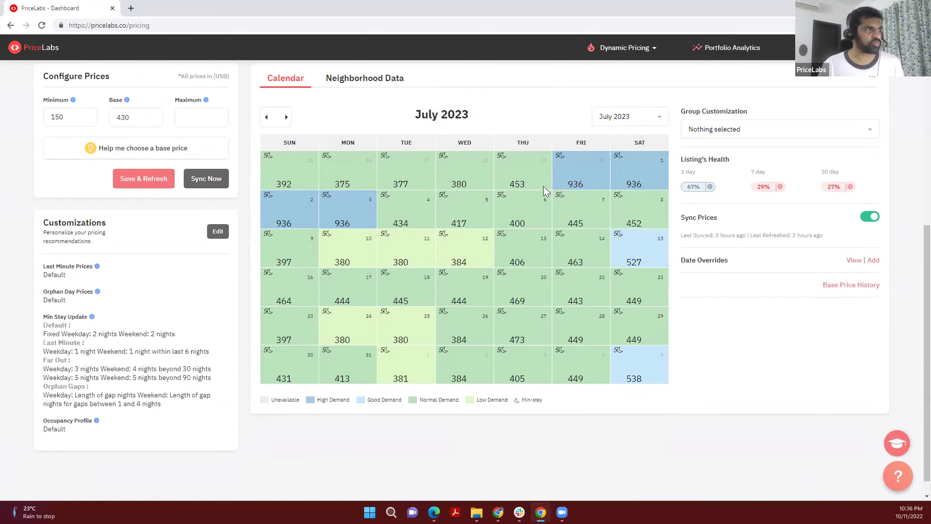
{"action": "mouse_move", "coordinate": [638, 183]}
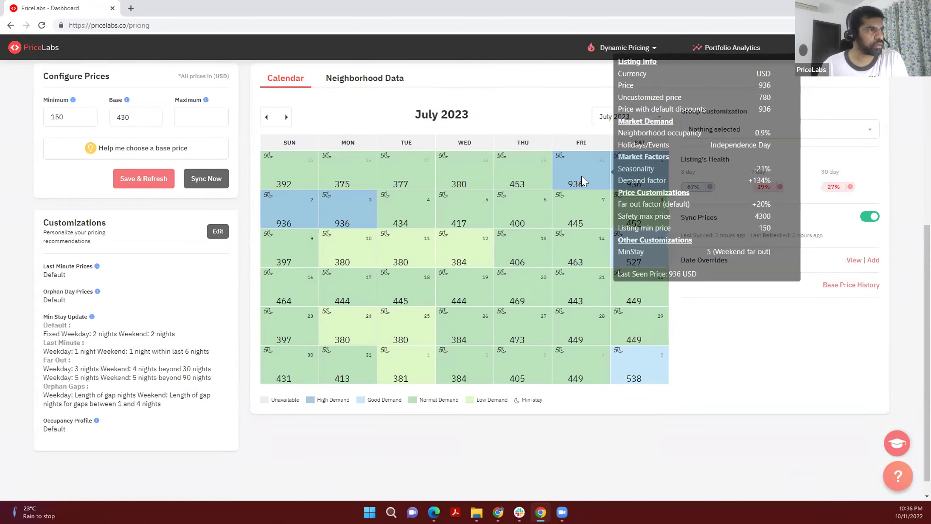
- Select June 30 through July 4, 2023 in the calendar to start a date-specific override
{"action": "left_click", "coordinate": [578, 179]}
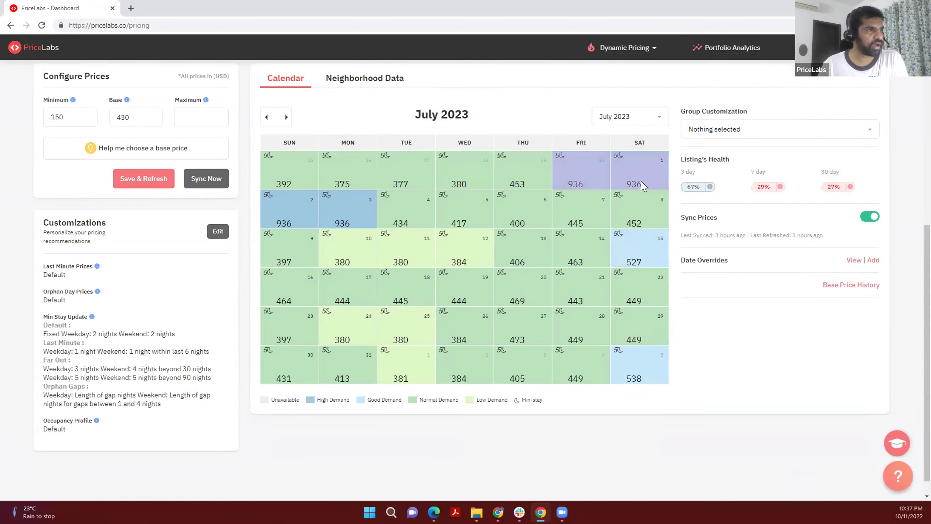
{"action": "left_click_drag", "start_coordinate": [624, 182], "coordinate": [395, 215]}
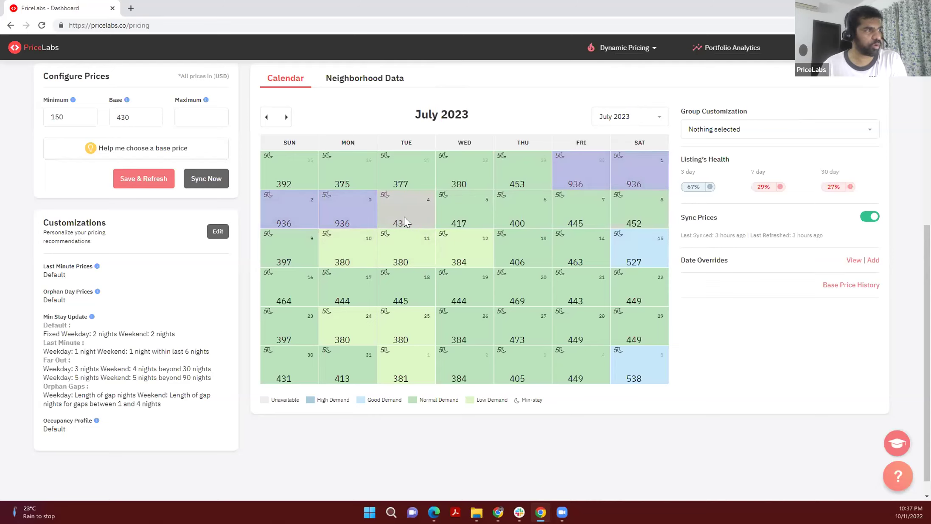
{"action": "left_click_drag", "start_coordinate": [403, 217], "coordinate": [404, 216]}
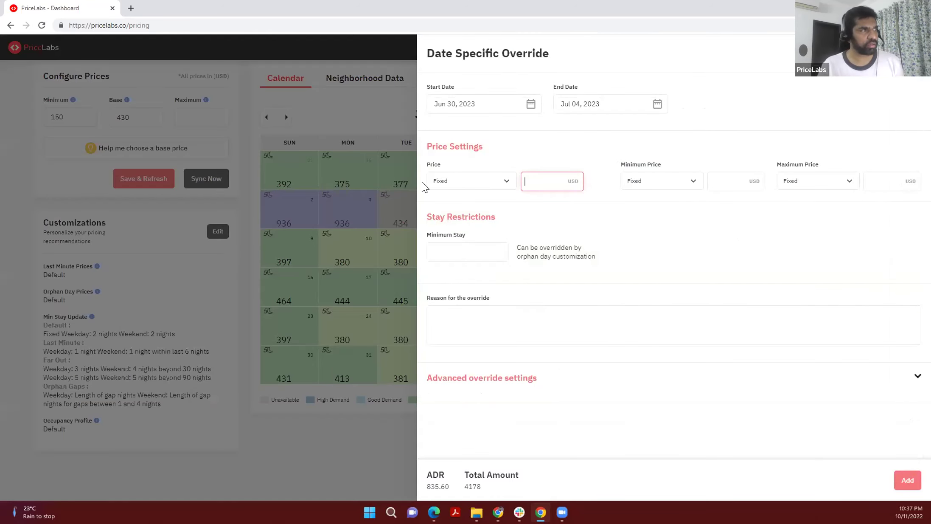
- Give the override a fixed minimum price of 1000 USD and add it to the calendar
{"action": "left_click", "coordinate": [658, 184]}
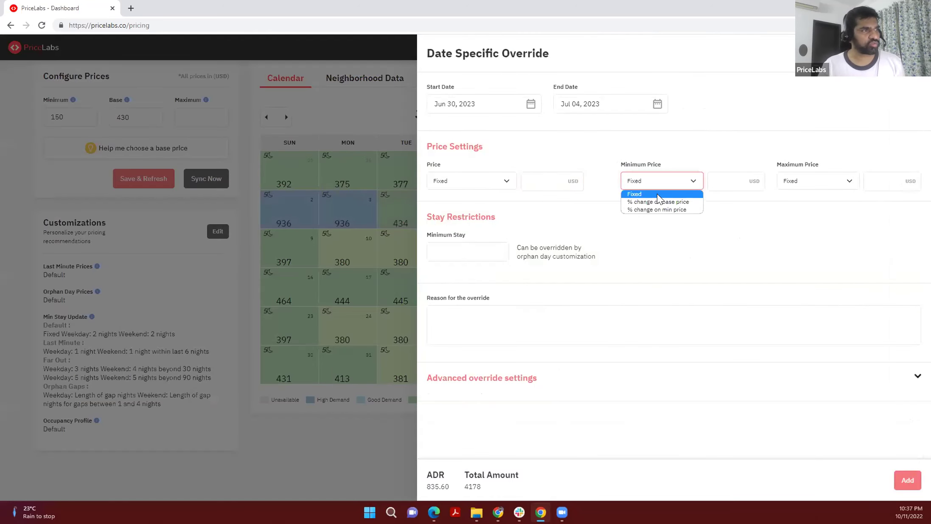
{"action": "left_click", "coordinate": [668, 209]}
{"action": "left_click", "coordinate": [738, 183]}
{"action": "left_click", "coordinate": [656, 182]}
{"action": "left_click", "coordinate": [692, 194]}
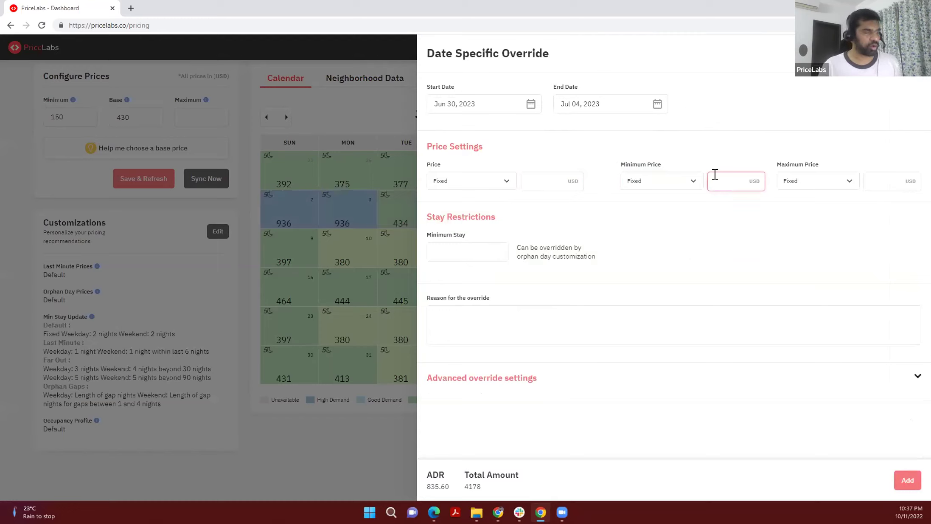
{"action": "type", "text": "1000"}
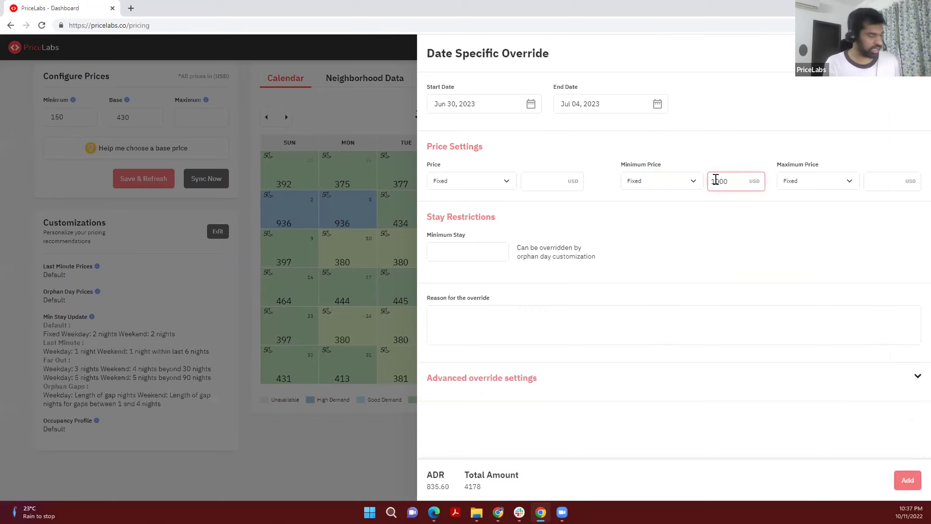
{"action": "left_click", "coordinate": [904, 481]}
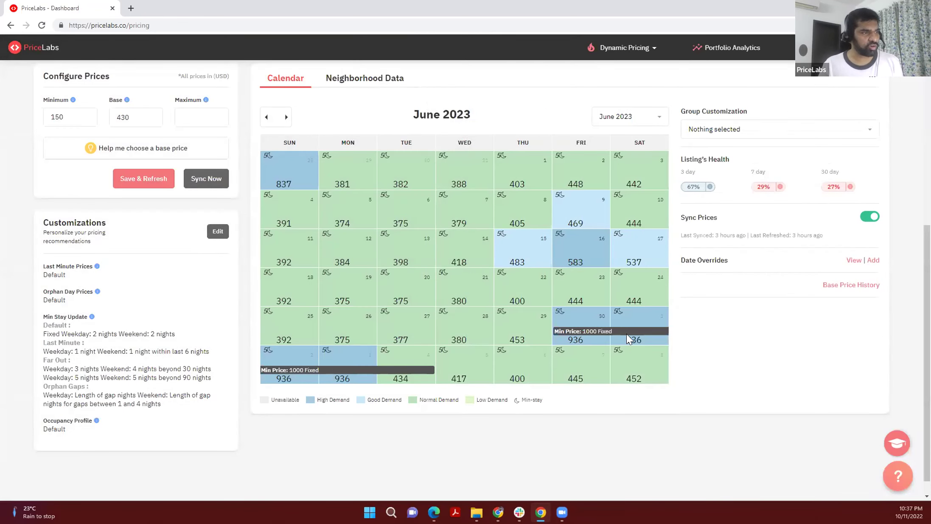
- Reopen the June 30 to July 4 override and add a date range to copy it to in its advanced settings
{"action": "mouse_move", "coordinate": [631, 343]}
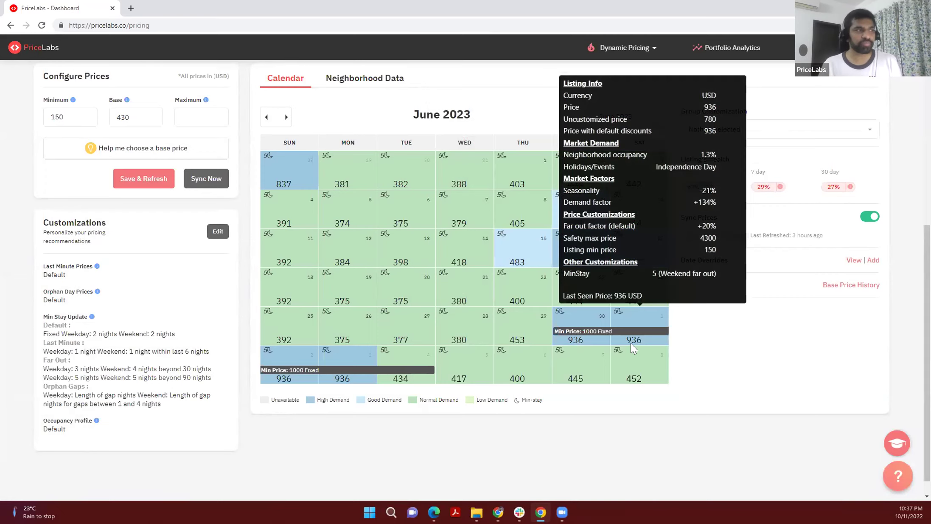
{"action": "left_click", "coordinate": [616, 329]}
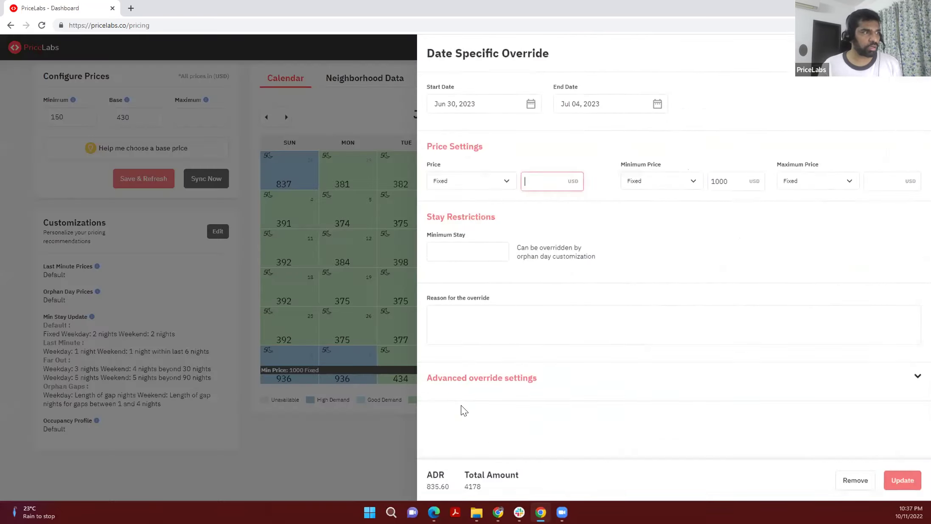
{"action": "left_click", "coordinate": [521, 382]}
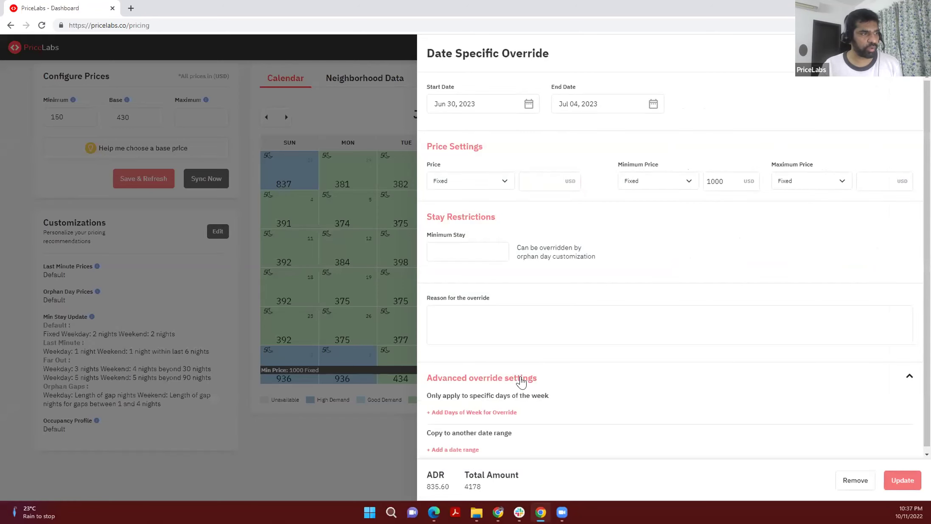
{"action": "left_click", "coordinate": [451, 444]}
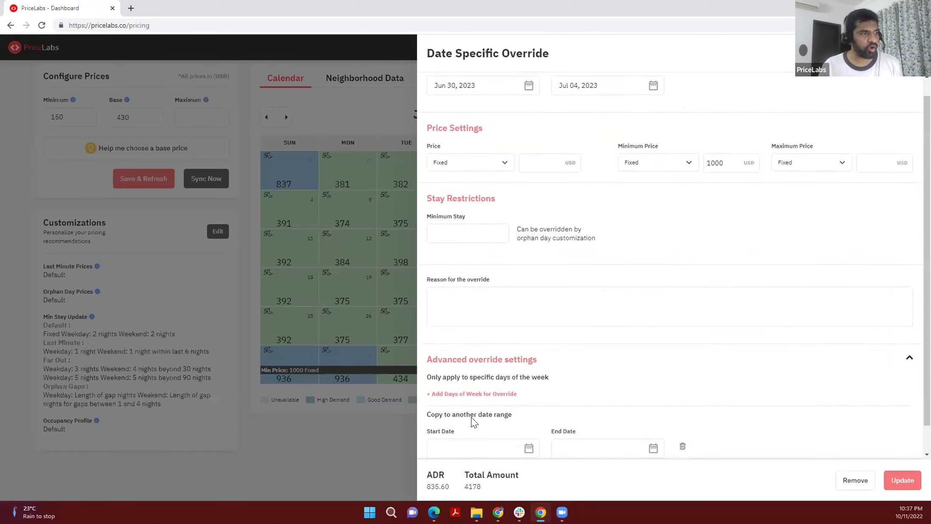
{"action": "scroll", "coordinate": [571, 457], "scroll_direction": "down", "scroll_amount": 1}
- Set the copy date range to July 3 through July 7, 2024
{"action": "left_click", "coordinate": [500, 418]}
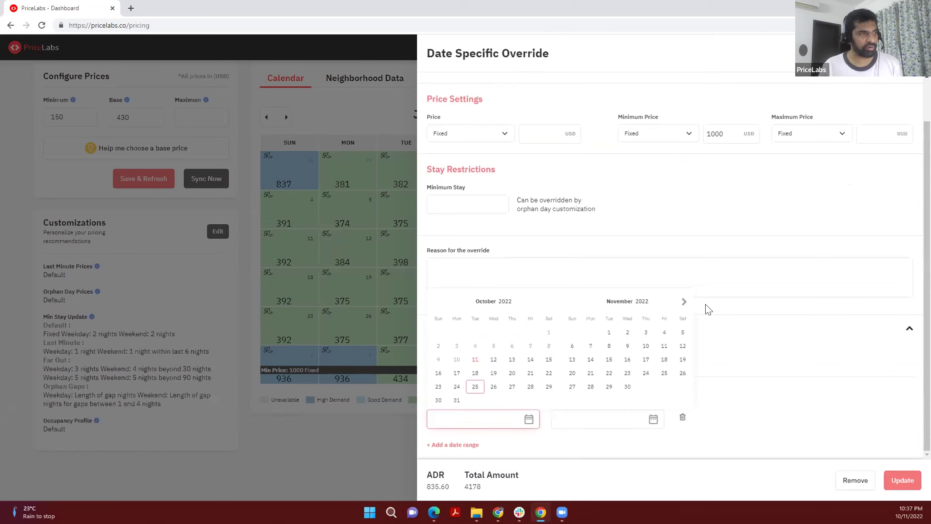
{"action": "left_click", "coordinate": [684, 302]}
{"action": "left_click", "coordinate": [684, 302]}
{"action": "left_click", "coordinate": [684, 301]}
{"action": "left_click", "coordinate": [684, 302]}
{"action": "left_click", "coordinate": [684, 301]}
{"action": "left_click", "coordinate": [684, 302]}
{"action": "double_click", "coordinate": [684, 301]}
{"action": "double_click", "coordinate": [684, 302]}
{"action": "double_click", "coordinate": [684, 301]}
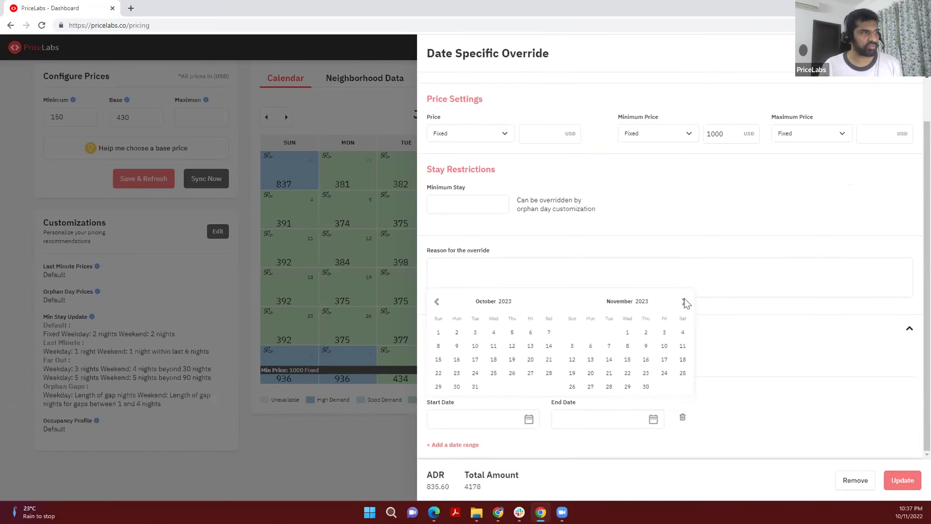
{"action": "double_click", "coordinate": [684, 302]}
{"action": "double_click", "coordinate": [684, 301]}
{"action": "double_click", "coordinate": [684, 301]}
{"action": "double_click", "coordinate": [684, 302]}
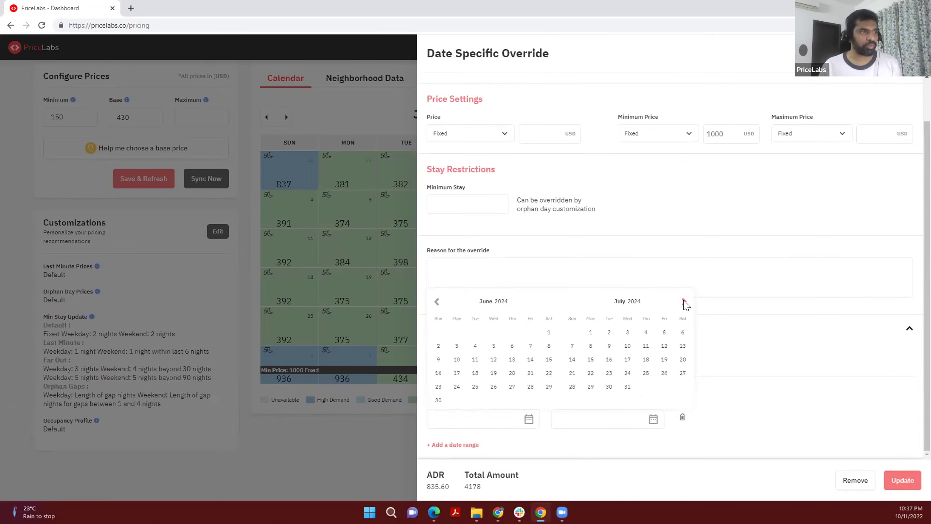
{"action": "double_click", "coordinate": [684, 301]}
{"action": "double_click", "coordinate": [437, 301]}
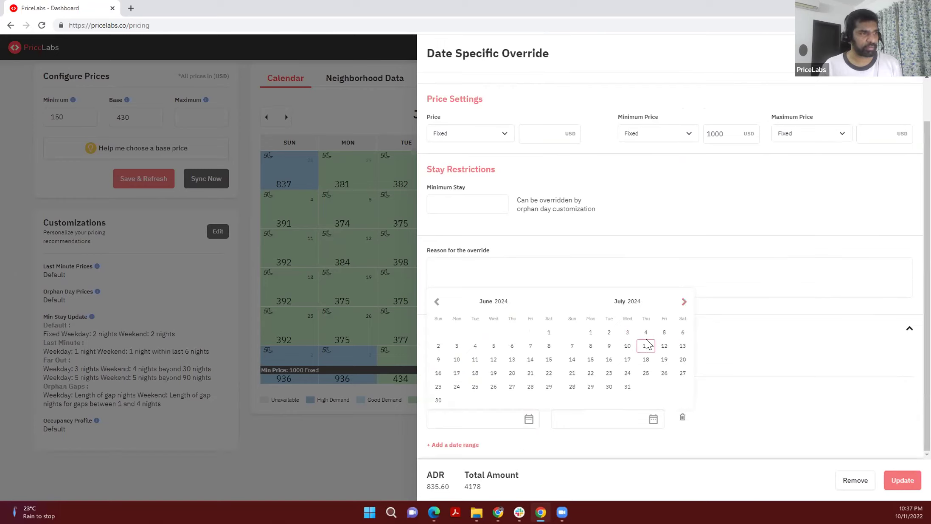
{"action": "left_click", "coordinate": [628, 332]}
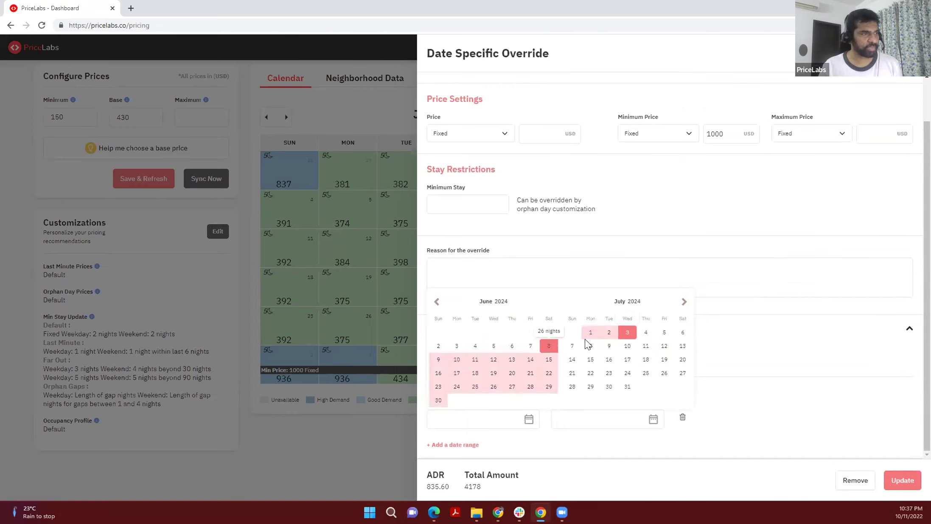
{"action": "left_click", "coordinate": [572, 345]}
- Add a second copy range of July 3 through July 6, 2025, and close the override without updating it
{"action": "left_click", "coordinate": [464, 446]}
{"action": "scroll", "coordinate": [537, 408], "scroll_direction": "down", "scroll_amount": 1}
{"action": "left_click", "coordinate": [499, 426]}
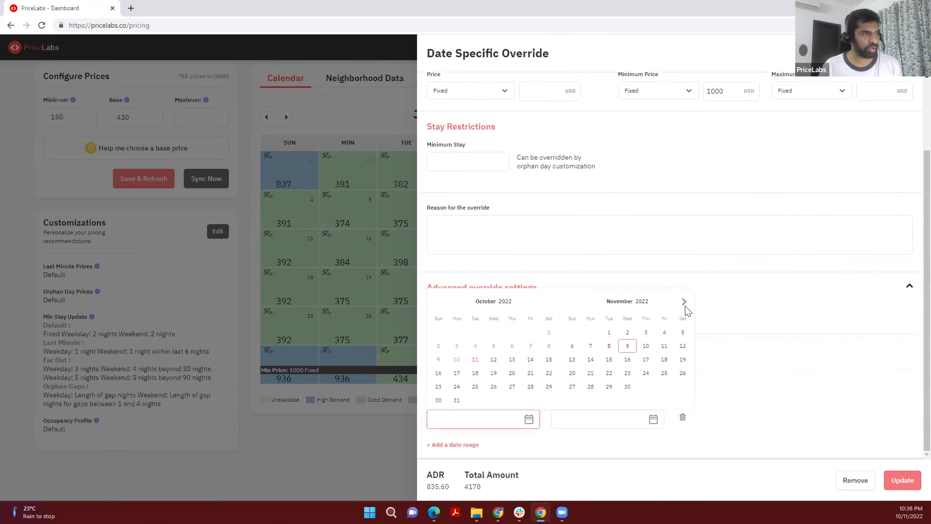
{"action": "left_click", "coordinate": [684, 301]}
{"action": "left_click", "coordinate": [684, 302]}
{"action": "left_click", "coordinate": [684, 302]}
{"action": "left_click", "coordinate": [684, 302]}
{"action": "left_click", "coordinate": [685, 302]}
{"action": "left_click", "coordinate": [684, 301]}
{"action": "left_click", "coordinate": [685, 302]}
{"action": "left_click", "coordinate": [684, 302]}
{"action": "left_click", "coordinate": [684, 302]}
{"action": "left_click", "coordinate": [684, 302]}
{"action": "left_click", "coordinate": [685, 302]}
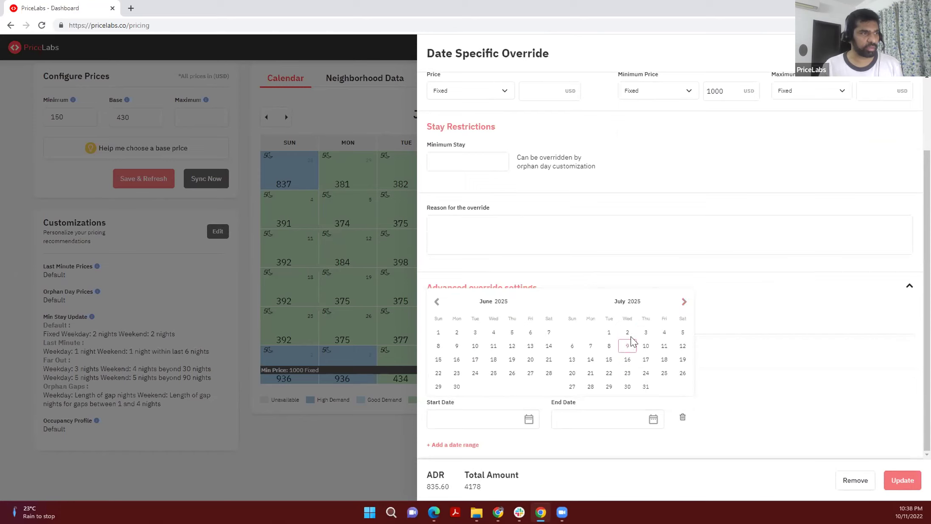
{"action": "left_click", "coordinate": [645, 333]}
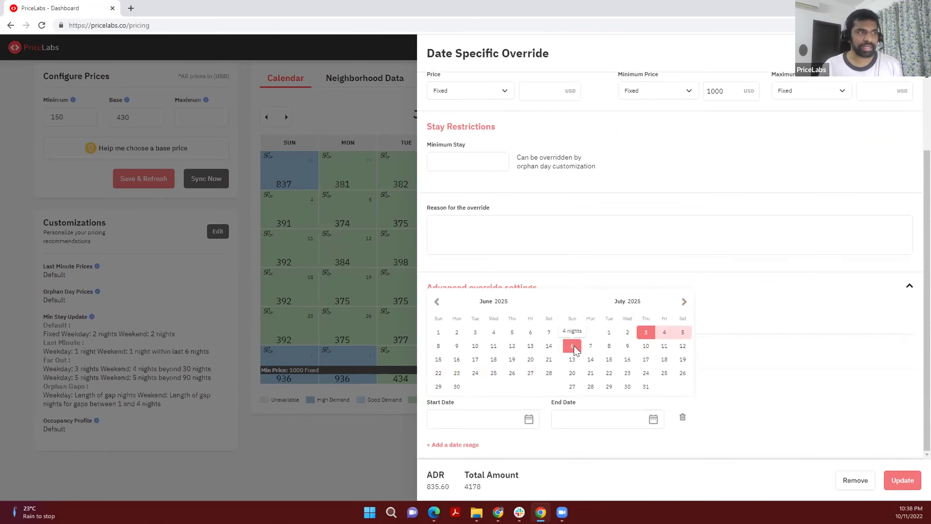
{"action": "left_click", "coordinate": [574, 345]}
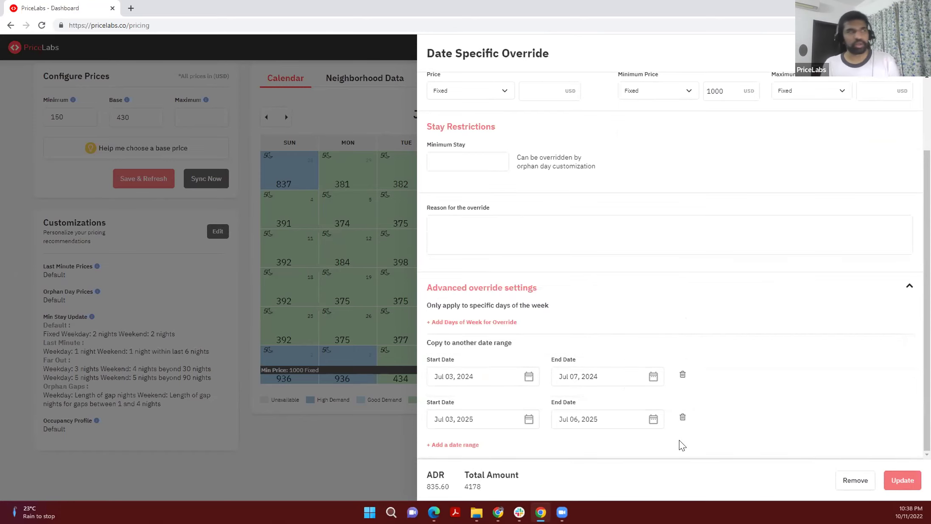
{"action": "scroll", "coordinate": [706, 434], "scroll_direction": "up", "scroll_amount": 2}
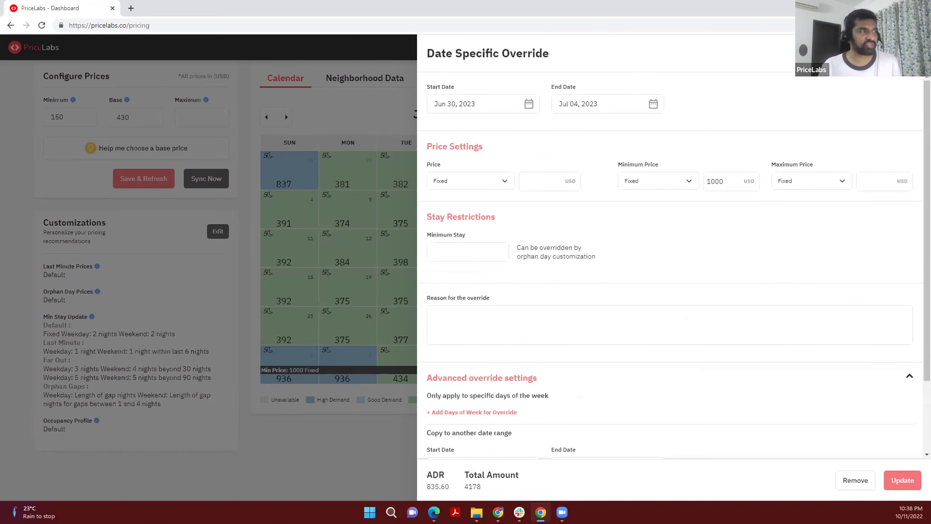
{"action": "left_click", "coordinate": [244, 173]}
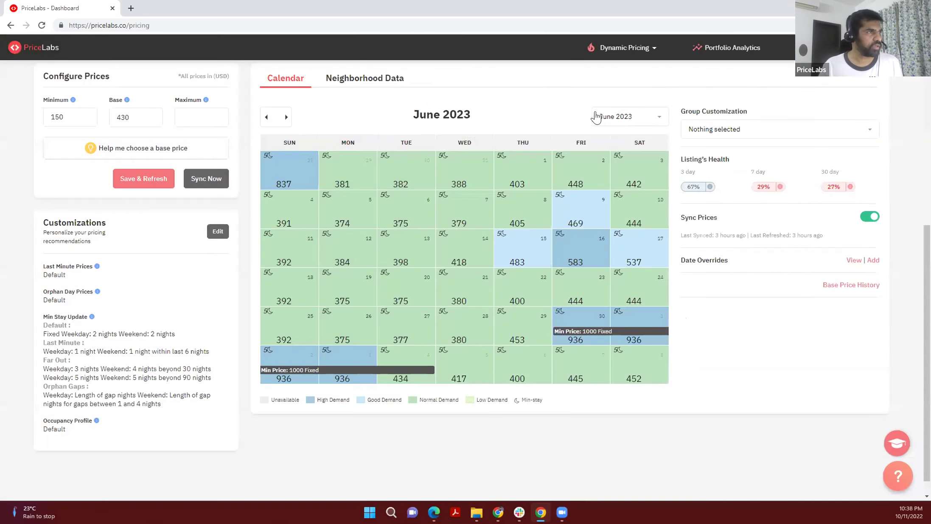
- Examine the calendar prices for December 2022 and February 2023, and return through October to November 2022
{"action": "left_click", "coordinate": [618, 122]}
{"action": "left_click", "coordinate": [619, 171]}
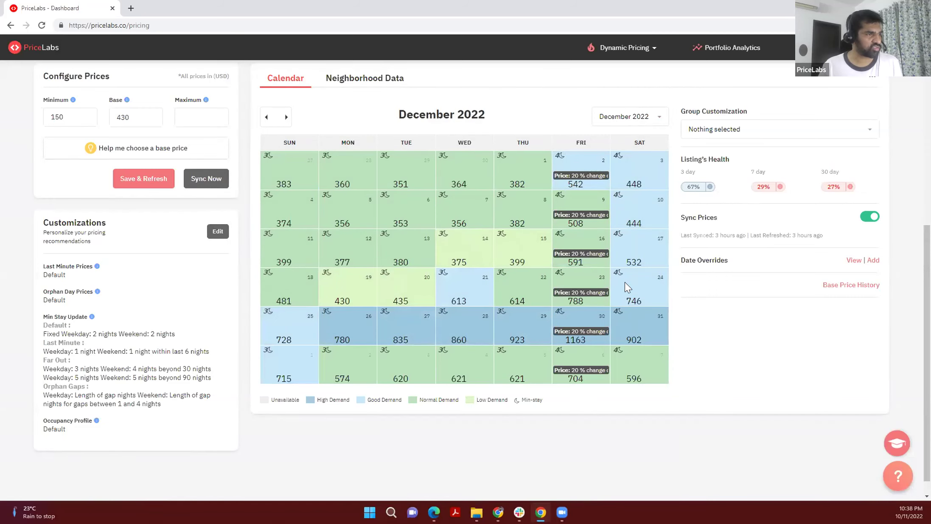
{"action": "mouse_move", "coordinate": [293, 339]}
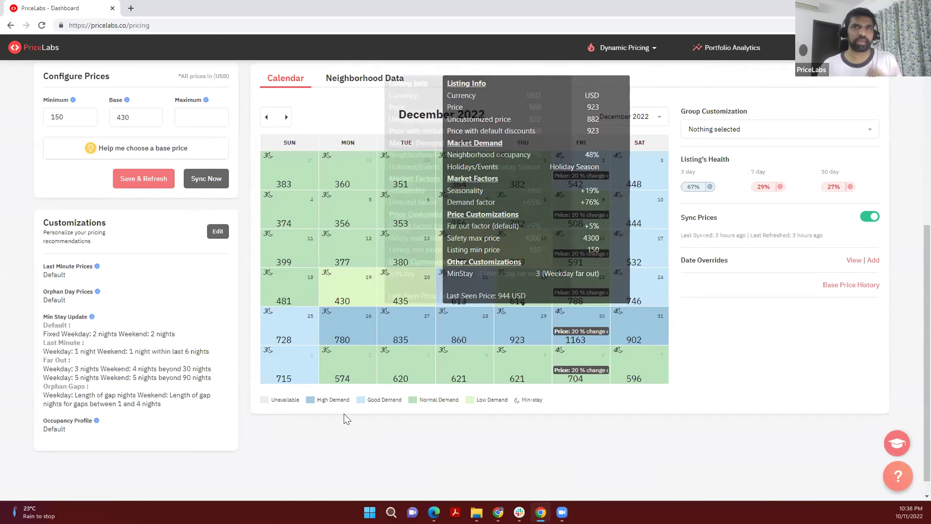
{"action": "left_click", "coordinate": [286, 117]}
{"action": "left_click", "coordinate": [286, 117]}
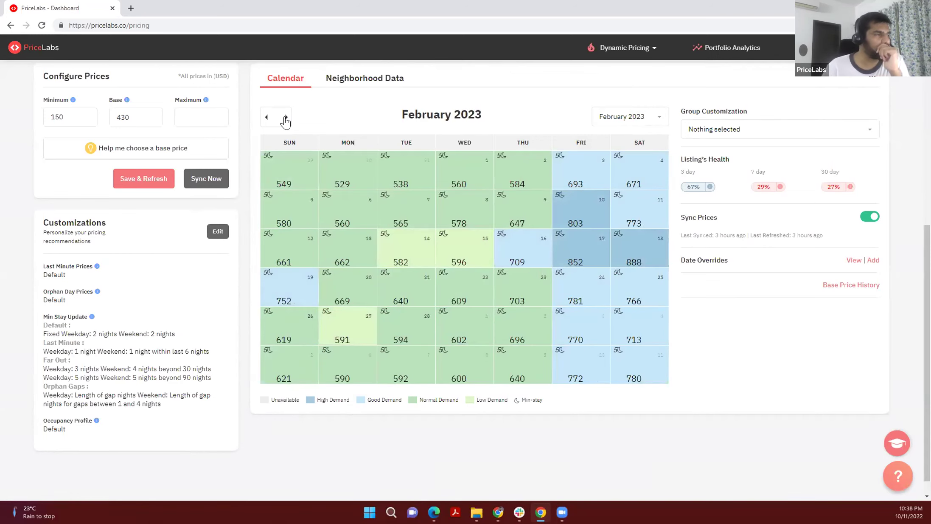
{"action": "left_click", "coordinate": [597, 115]}
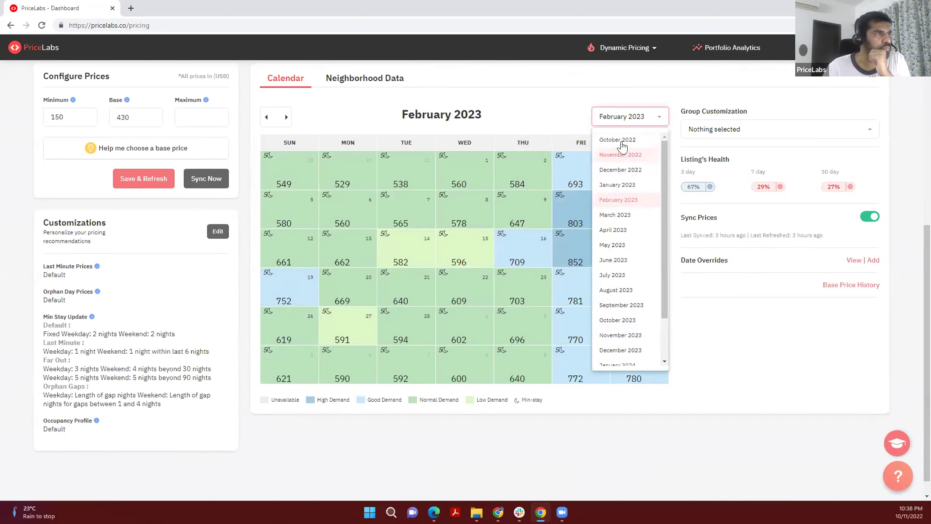
{"action": "left_click", "coordinate": [622, 142]}
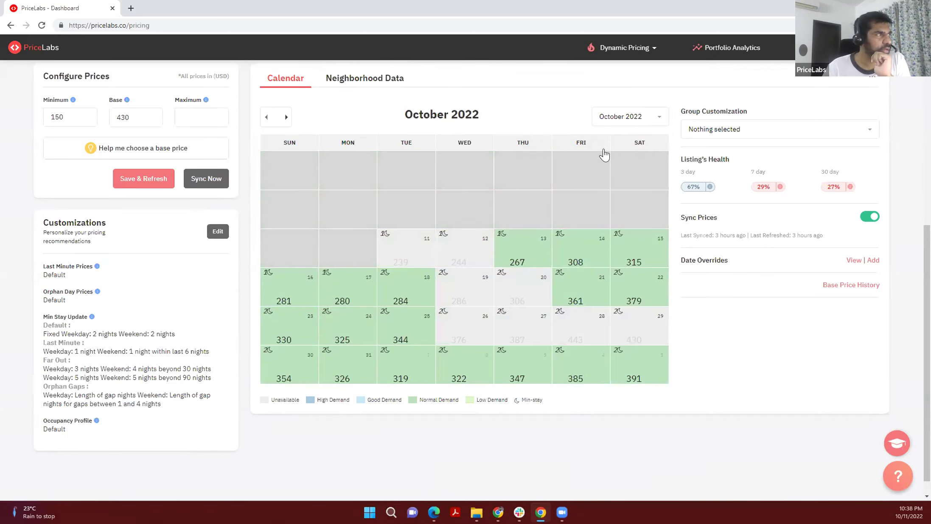
{"action": "left_click", "coordinate": [287, 118]}
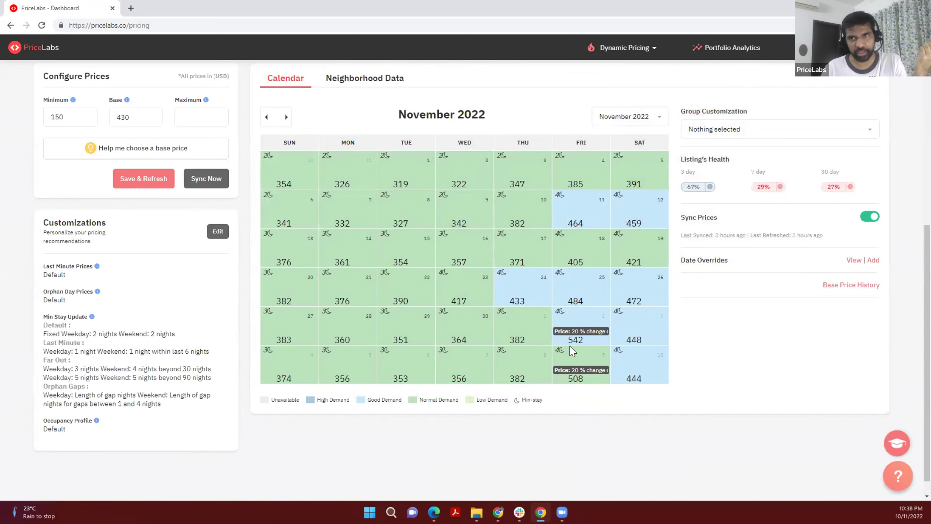
- Enable day-of-week pricing adjustments in the listing's customizations, enter 20% for Friday, and close without saving
{"action": "mouse_move", "coordinate": [444, 381]}
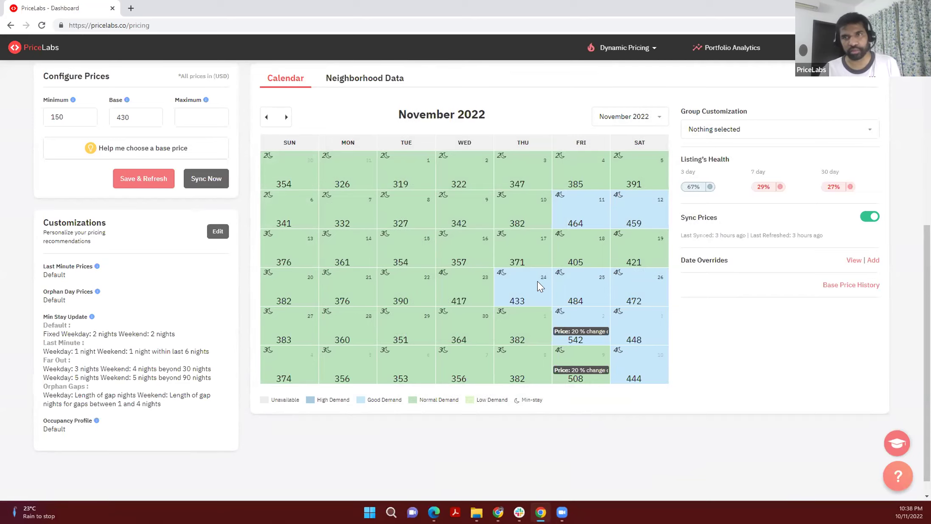
{"action": "left_click", "coordinate": [218, 237]}
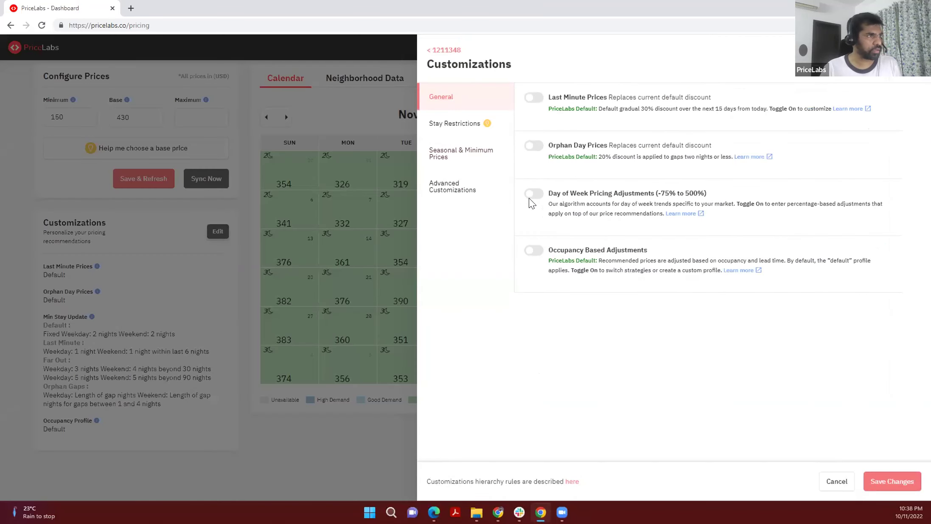
{"action": "left_click", "coordinate": [534, 193]}
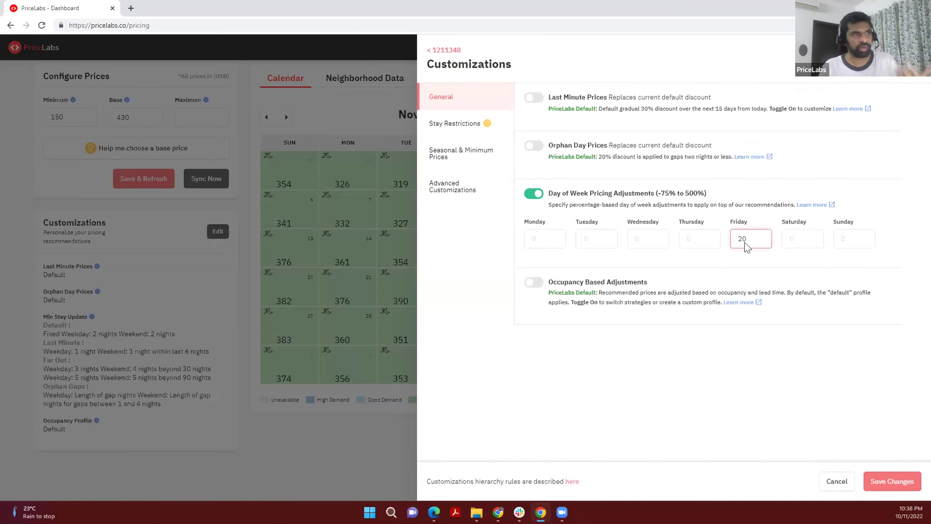
{"action": "left_click", "coordinate": [214, 332]}
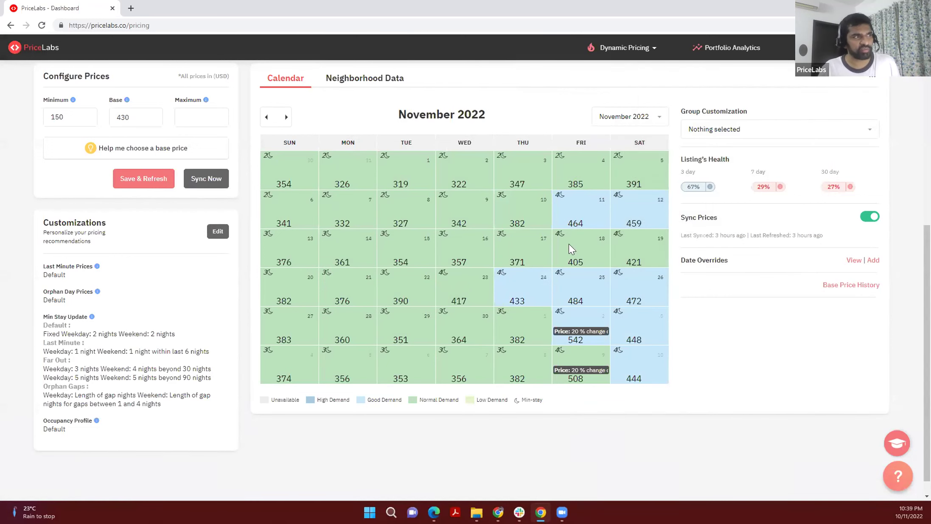
- Try an override for Friday, November 4, 2022, with a 20% change on the recommended price
{"action": "left_click", "coordinate": [576, 184]}
{"action": "left_click", "coordinate": [494, 182]}
{"action": "left_click", "coordinate": [487, 200]}
{"action": "left_click", "coordinate": [541, 180]}
{"action": "type", "text": "20"}
{"action": "left_click", "coordinate": [908, 480]}
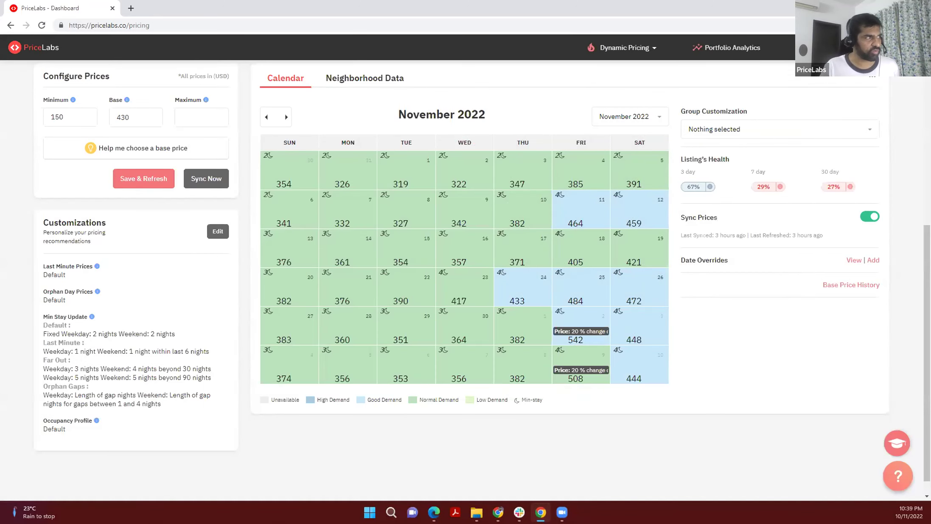
{"action": "left_click_drag", "start_coordinate": [290, 177], "coordinate": [352, 223]}
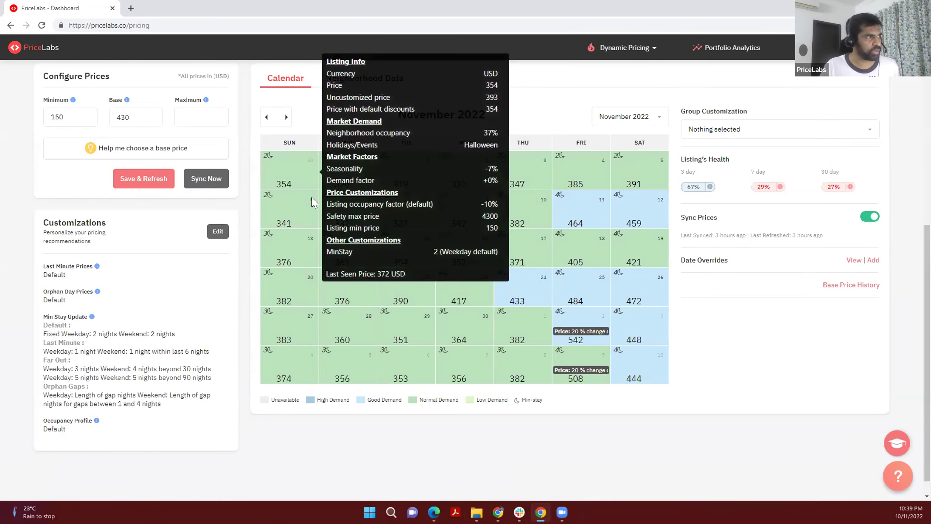
{"action": "left_click_drag", "start_coordinate": [295, 181], "coordinate": [528, 265]}
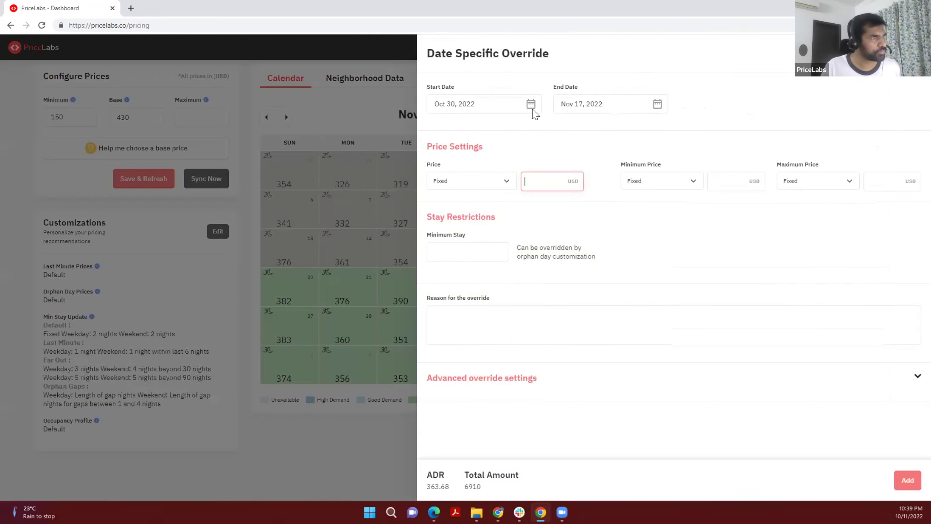
{"action": "left_click", "coordinate": [248, 209]}
- Start an override for October 30 to November 30, 2022, with a 20% change on the recommended price
{"action": "left_click", "coordinate": [280, 179]}
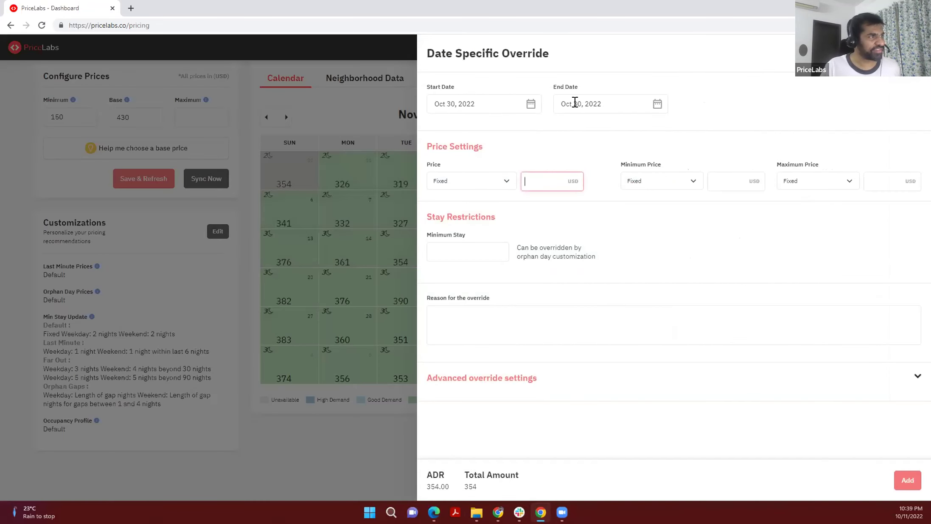
{"action": "left_click", "coordinate": [576, 103]}
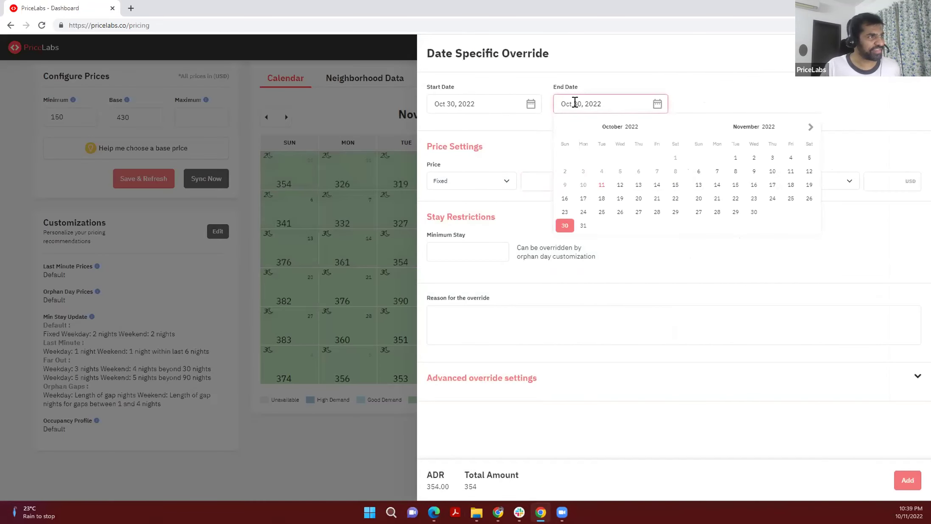
{"action": "left_click", "coordinate": [754, 213]}
{"action": "left_click", "coordinate": [435, 181]}
{"action": "left_click", "coordinate": [452, 202]}
{"action": "left_click", "coordinate": [550, 173]}
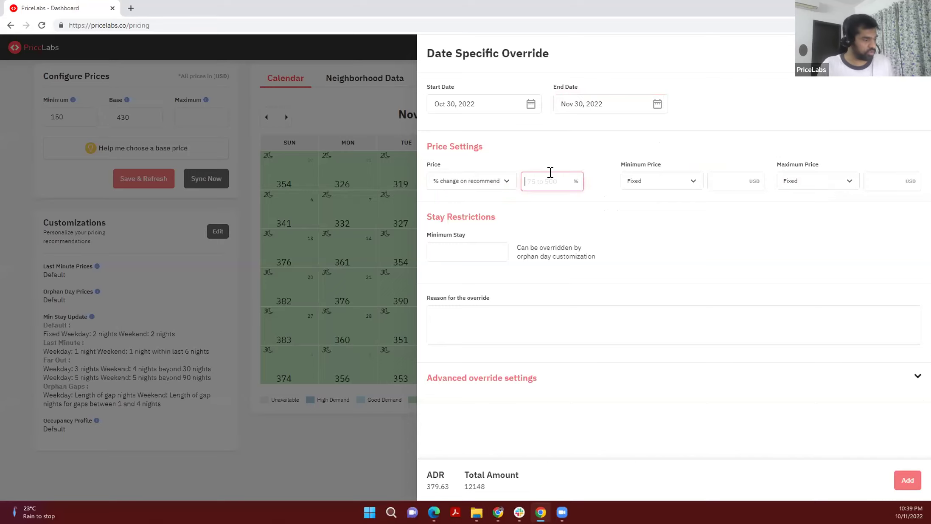
{"action": "type", "text": "20"}
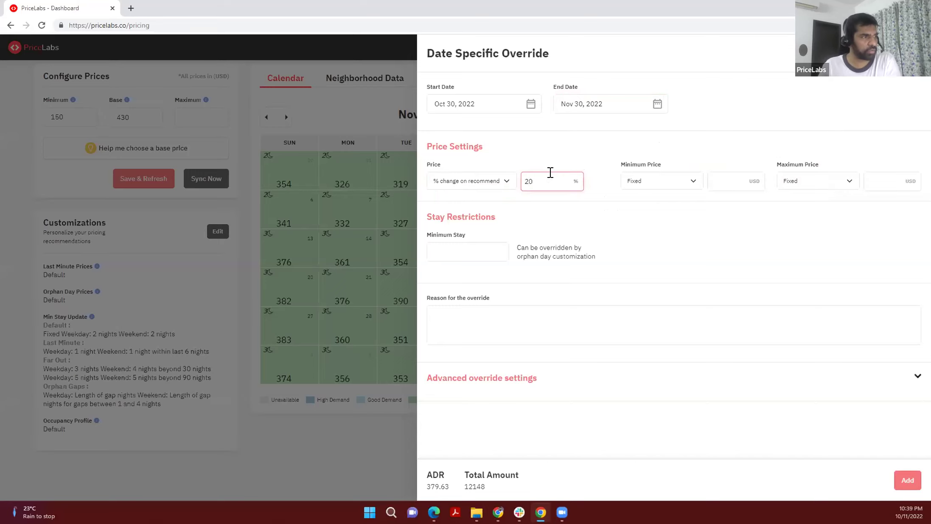
- Restrict the override to Fridays in its advanced settings, add it, and show November 2022 in the calendar
{"action": "left_click", "coordinate": [522, 377]}
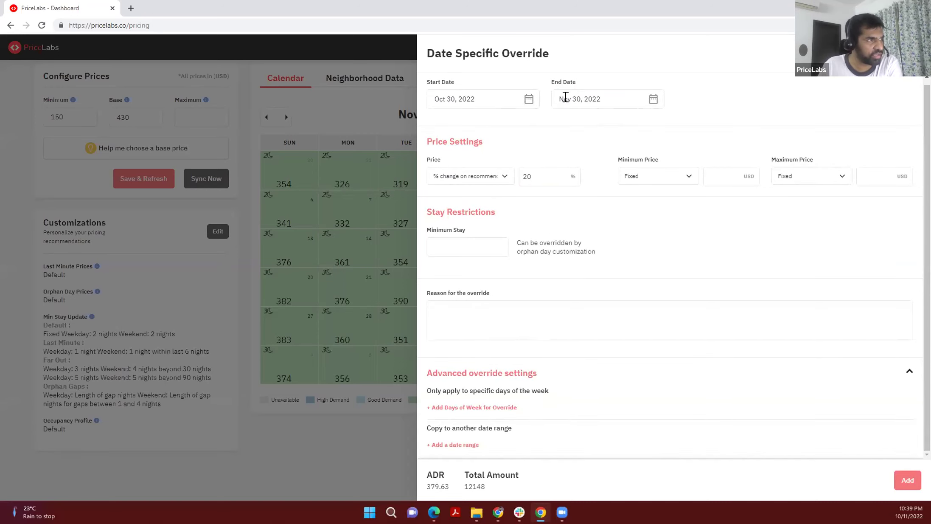
{"action": "left_click", "coordinate": [477, 408]}
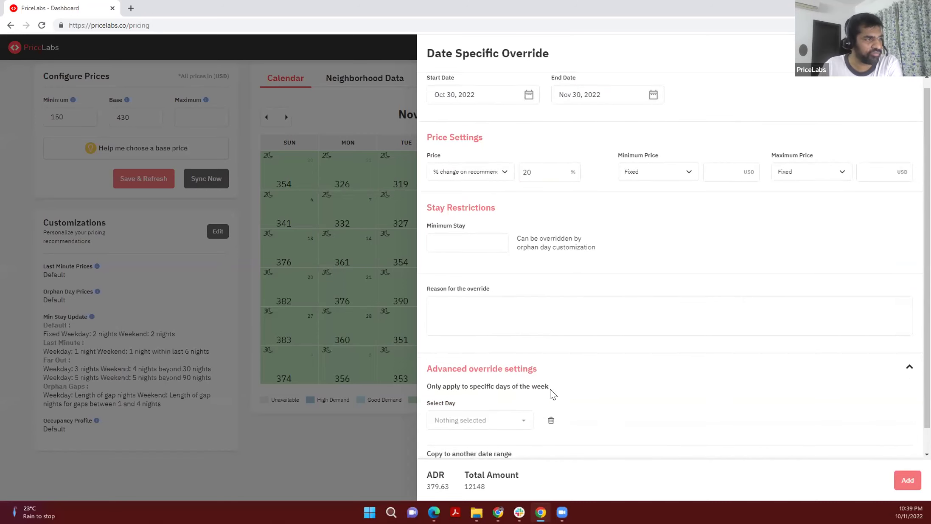
{"action": "scroll", "coordinate": [488, 395], "scroll_direction": "down", "scroll_amount": 1}
{"action": "left_click", "coordinate": [485, 395]}
{"action": "left_click", "coordinate": [442, 342]}
{"action": "left_click", "coordinate": [679, 346]}
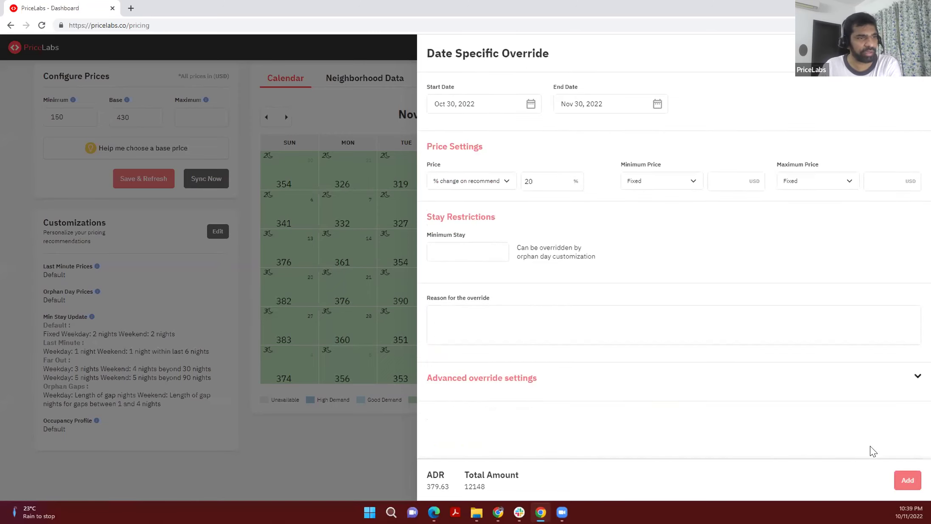
{"action": "left_click", "coordinate": [462, 379]}
{"action": "left_click", "coordinate": [507, 431]}
{"action": "left_click", "coordinate": [699, 413]}
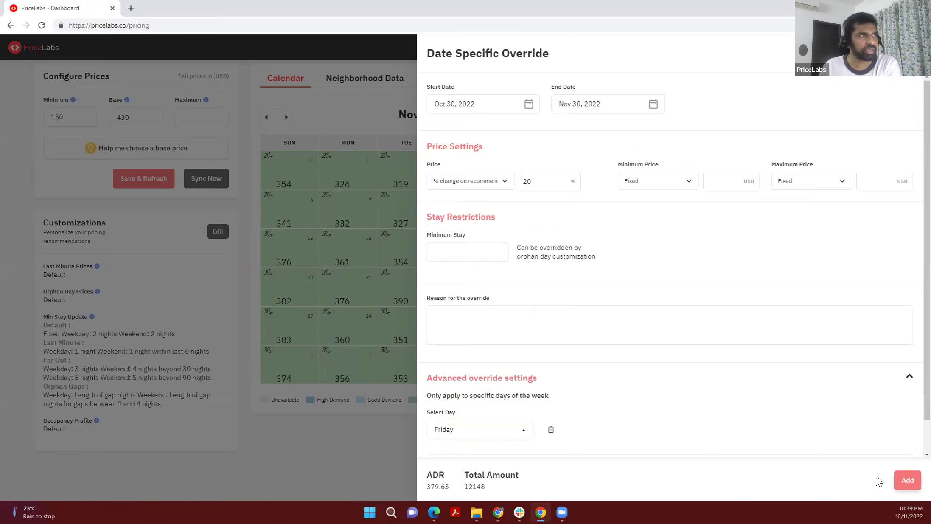
{"action": "left_click", "coordinate": [906, 481]}
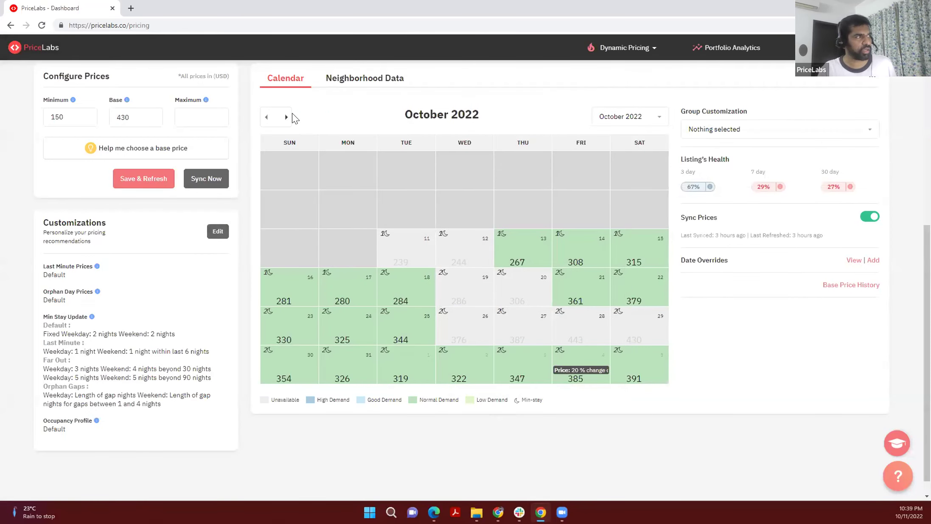
{"action": "left_click", "coordinate": [286, 117]}
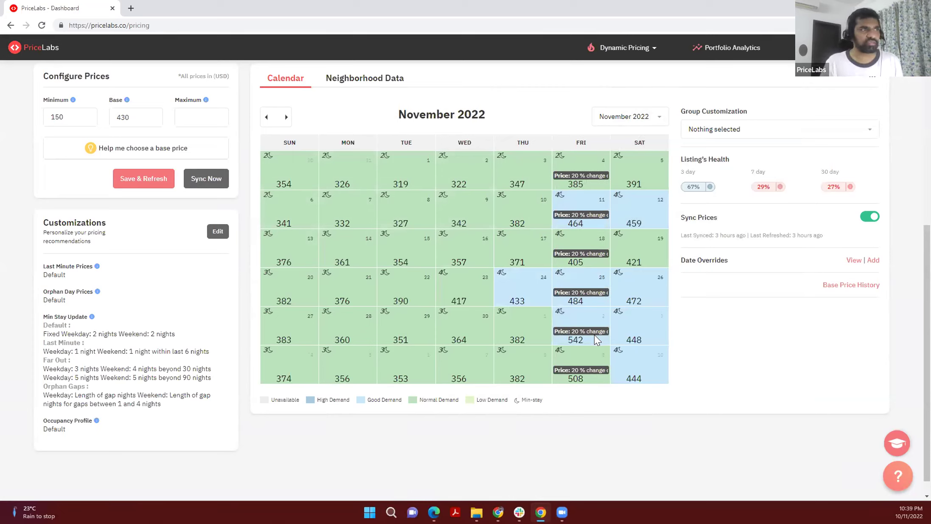
- Open the group calendar for Central 1 bedroom from the group customizations and show November 2022
{"action": "left_click", "coordinate": [635, 53]}
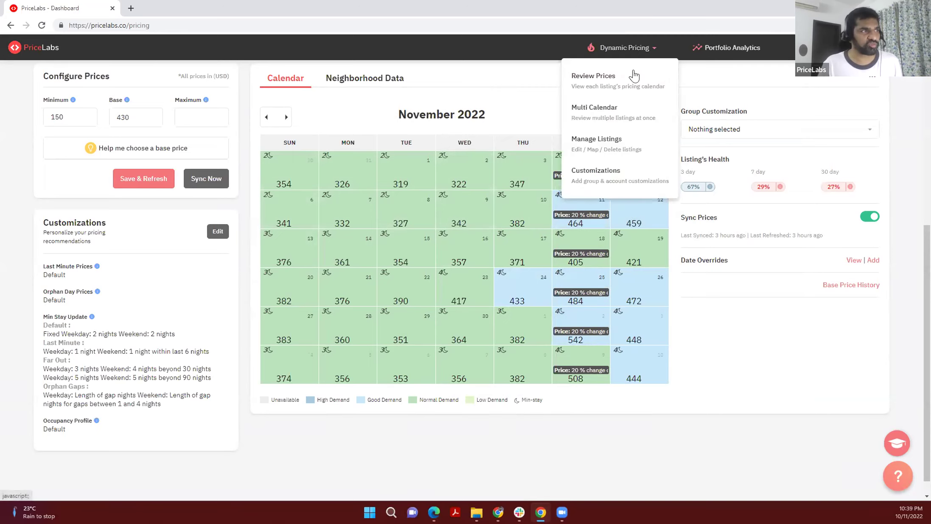
{"action": "left_click", "coordinate": [611, 168]}
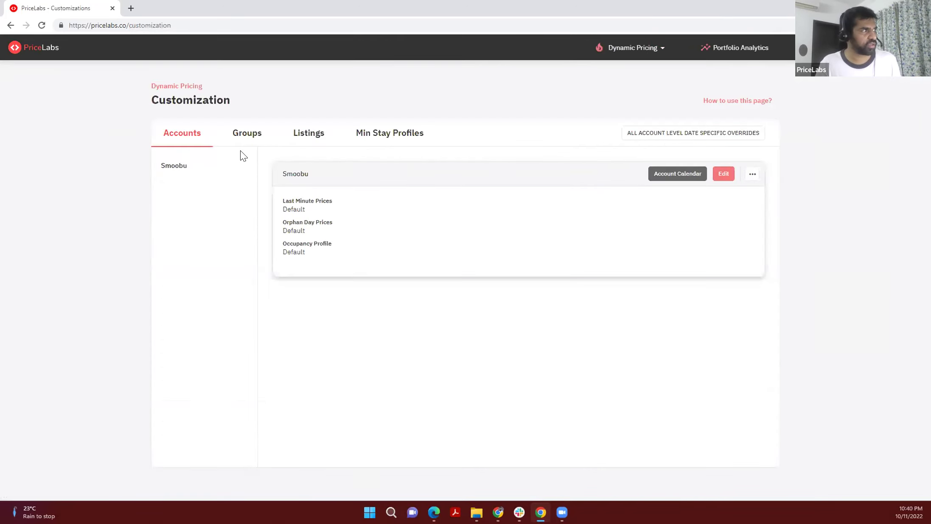
{"action": "left_click", "coordinate": [248, 135]}
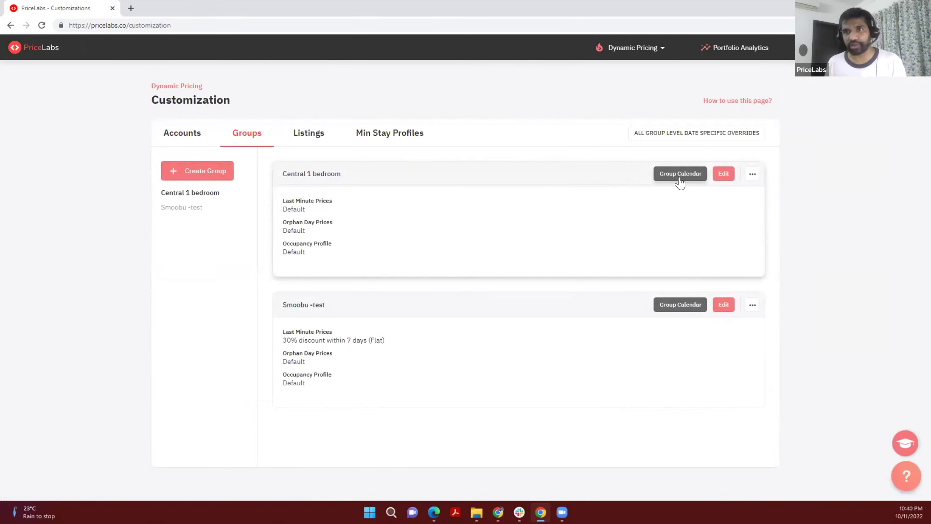
{"action": "left_click", "coordinate": [680, 175]}
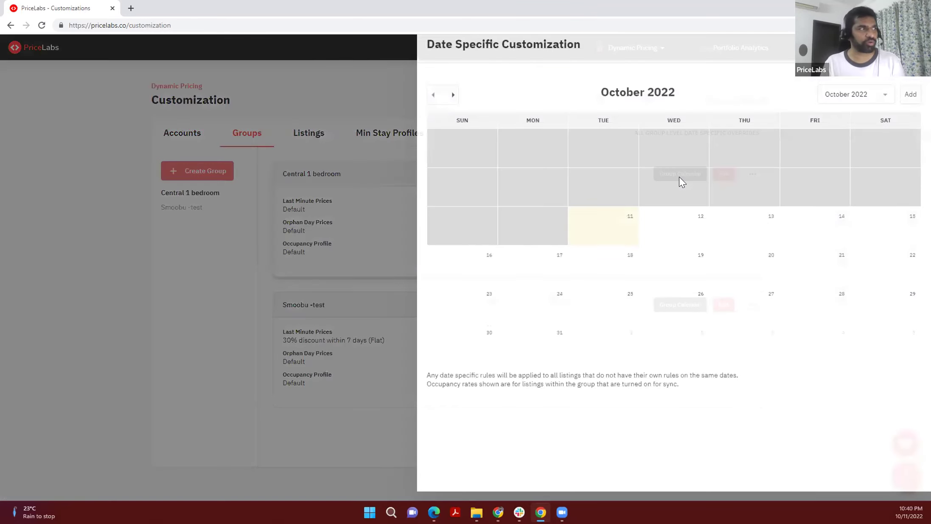
{"action": "left_click", "coordinate": [453, 104]}
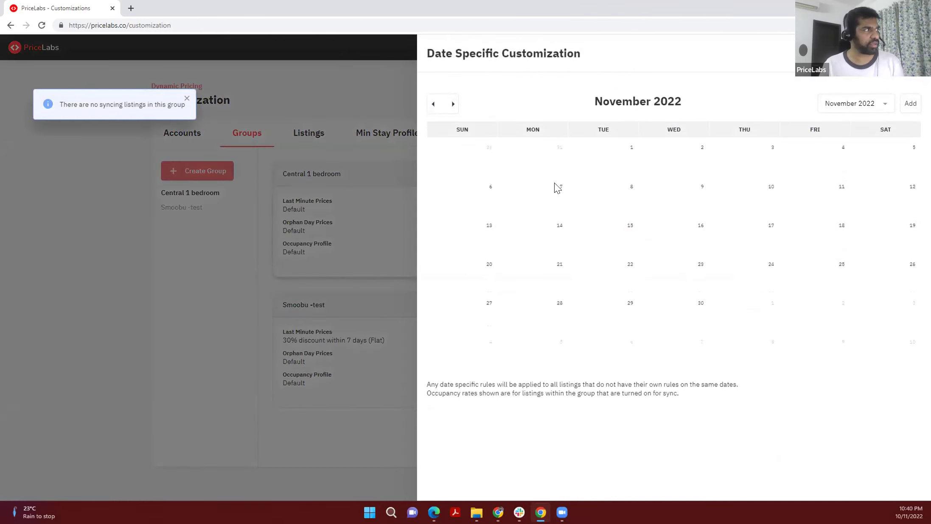
- Start a group override for November 21 to 25, 2022, expand its advanced settings, and close it without adding
{"action": "left_click_drag", "start_coordinate": [500, 269], "coordinate": [811, 262]}
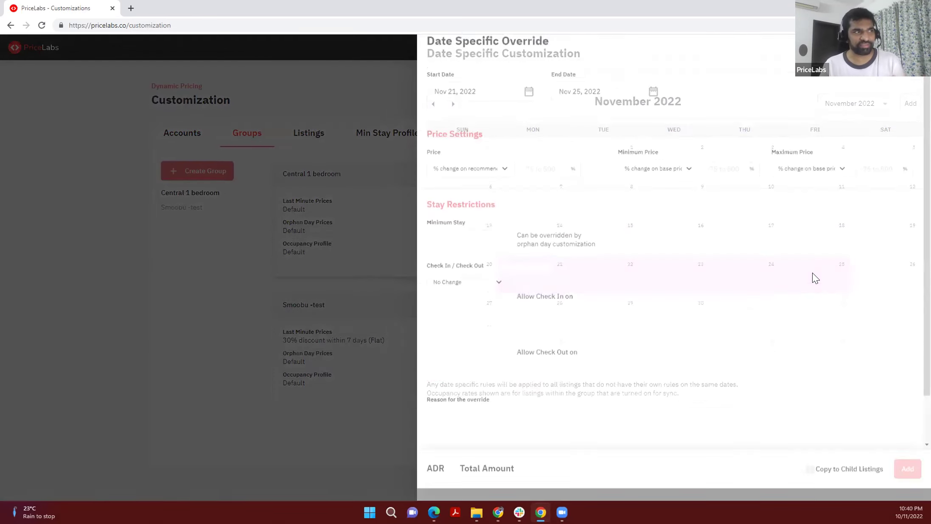
{"action": "left_click", "coordinate": [474, 387]}
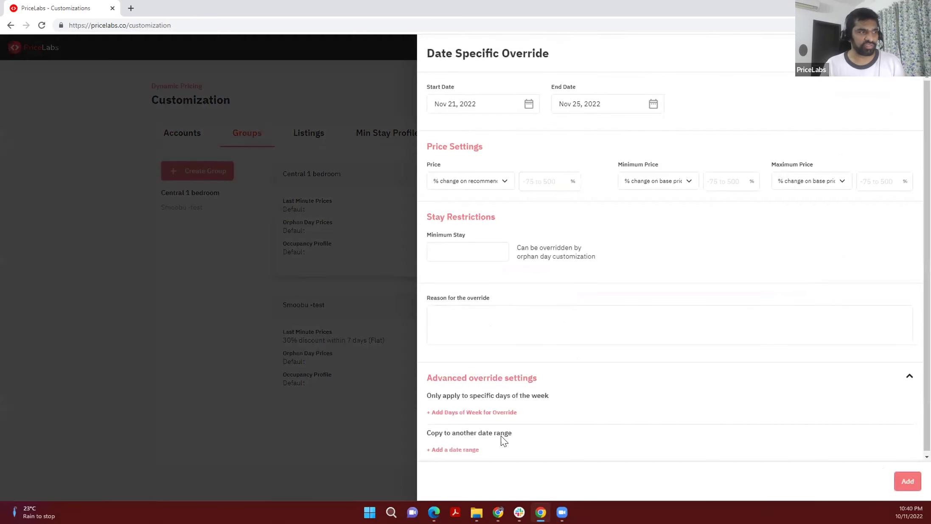
{"action": "key", "text": "Escape"}
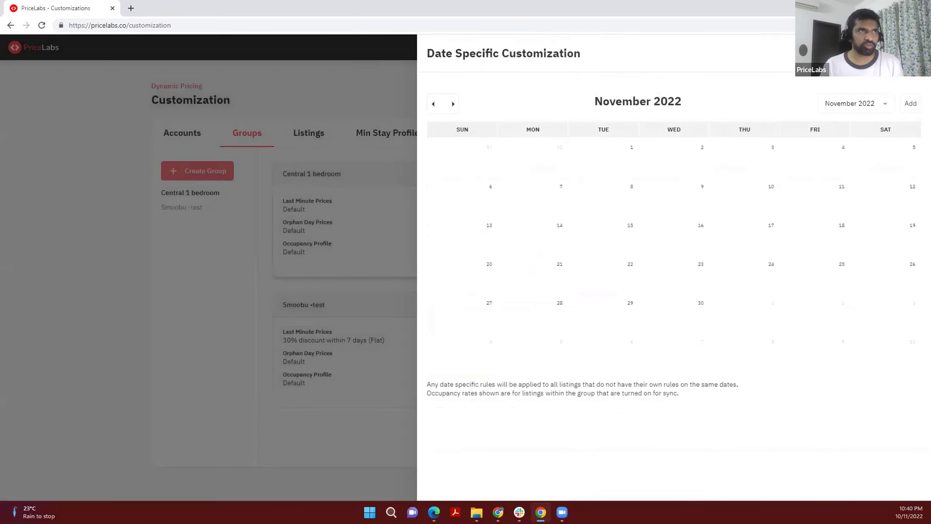
{"action": "left_click", "coordinate": [148, 179]}
- Open the Smoobu account calendar from the account customizations and show December 2022
{"action": "left_click", "coordinate": [181, 136]}
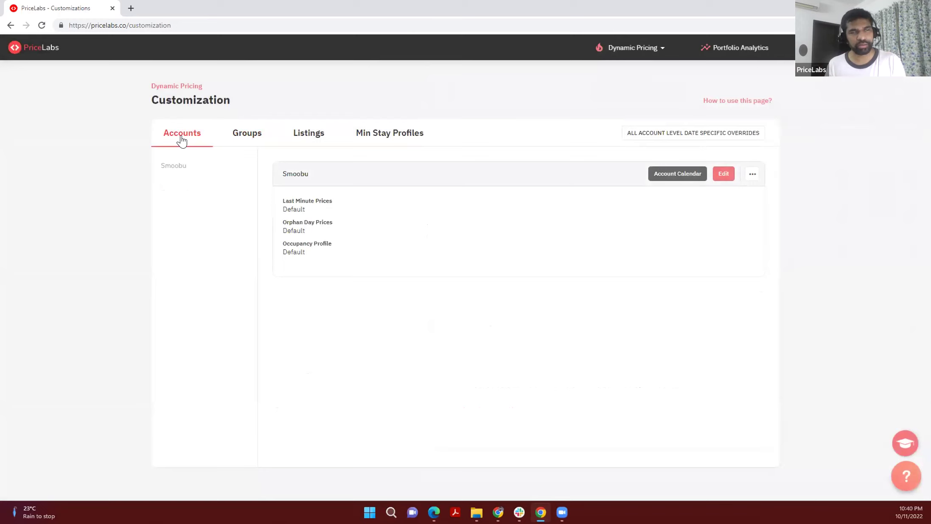
{"action": "left_click", "coordinate": [695, 176]}
{"action": "left_click", "coordinate": [455, 104]}
{"action": "left_click", "coordinate": [455, 104]}
{"action": "left_click", "coordinate": [454, 104]}
{"action": "left_click", "coordinate": [434, 105]}
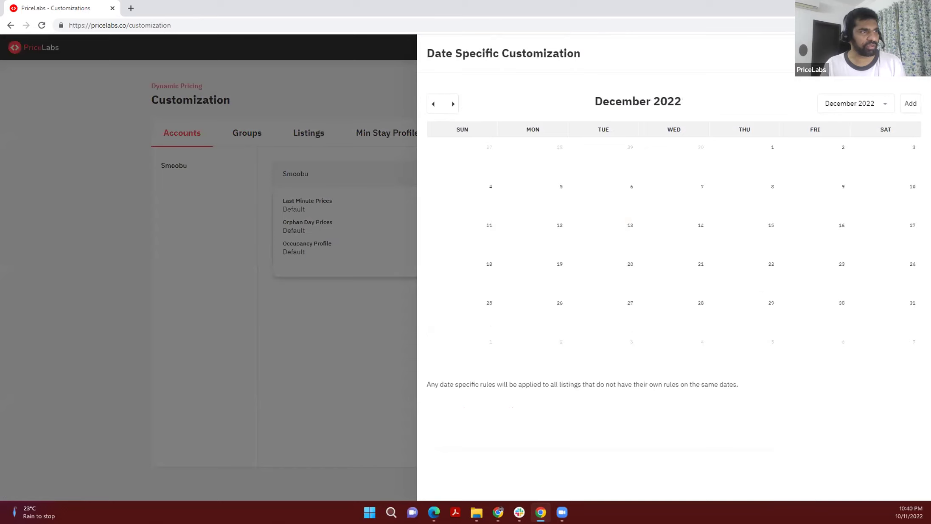
- Start an account override for December 25 to 31, 2022, with a minimum stay of 7, and close it without adding
{"action": "left_click_drag", "start_coordinate": [473, 300], "coordinate": [904, 299]}
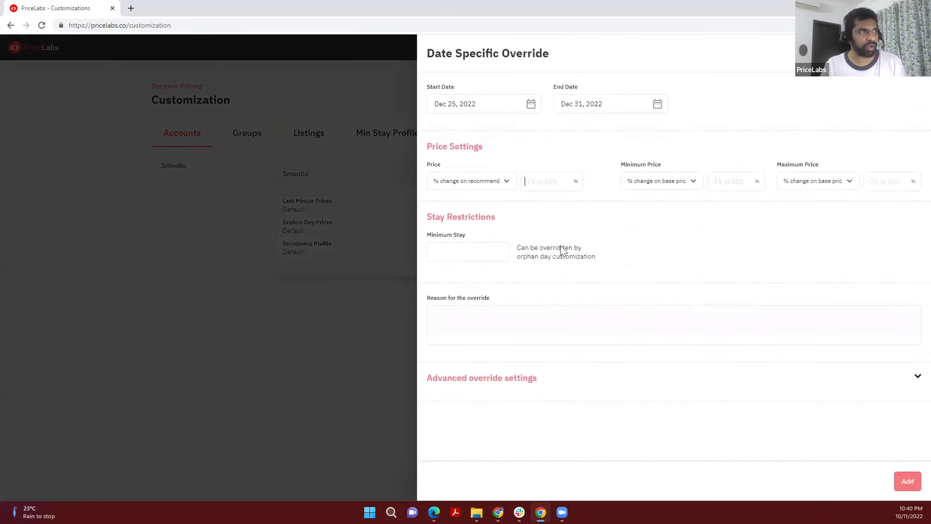
{"action": "left_click", "coordinate": [477, 252]}
{"action": "type", "text": "7"}
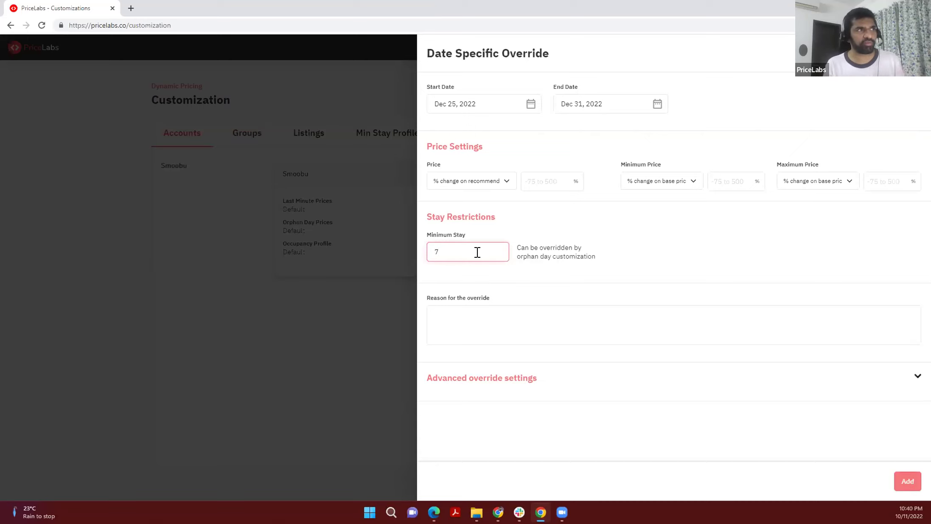
{"action": "left_click", "coordinate": [526, 377]}
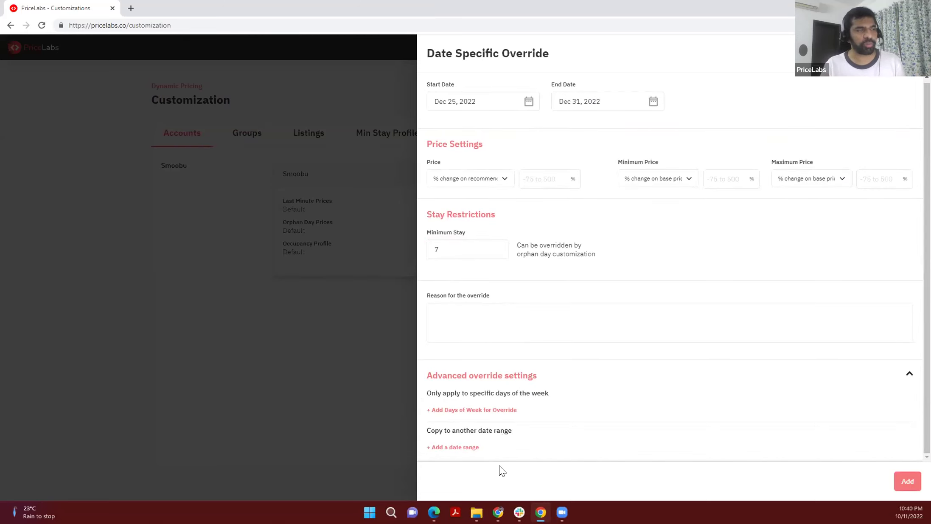
{"action": "key", "text": "Escape"}
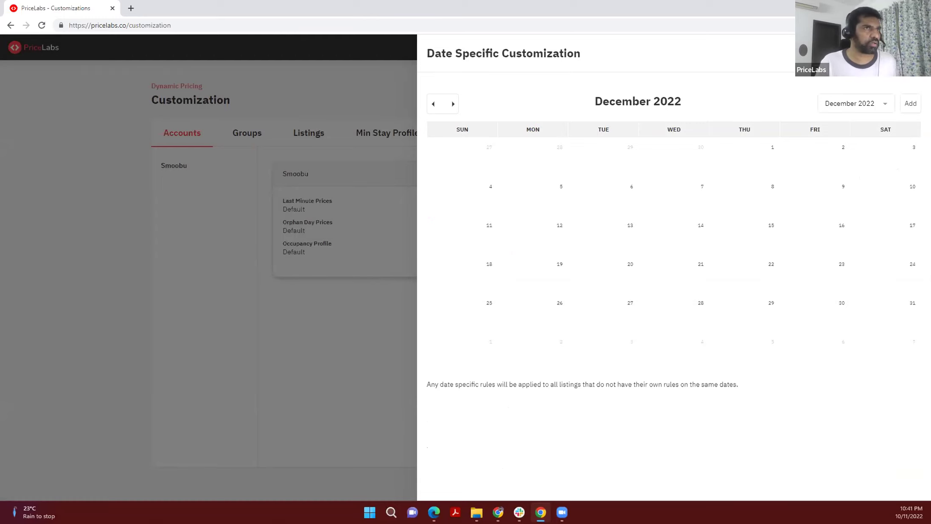
{"action": "key", "text": "Escape"}
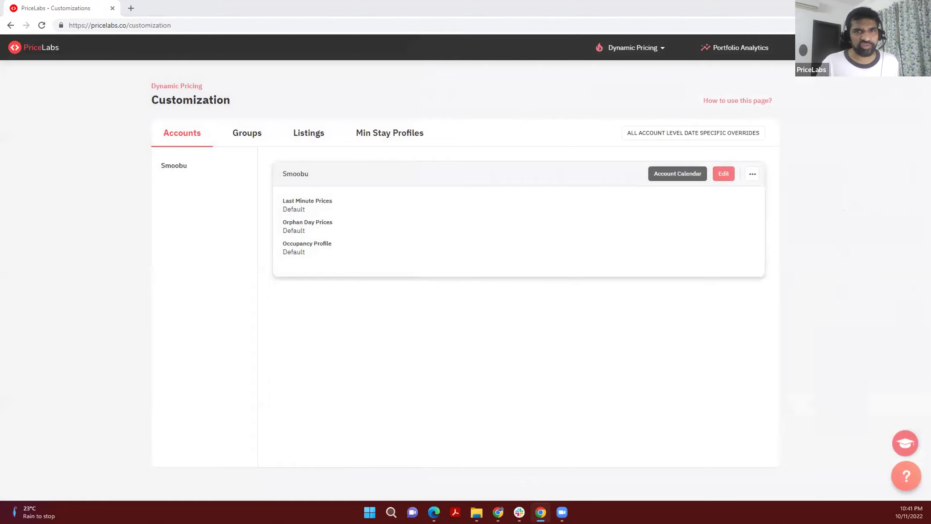
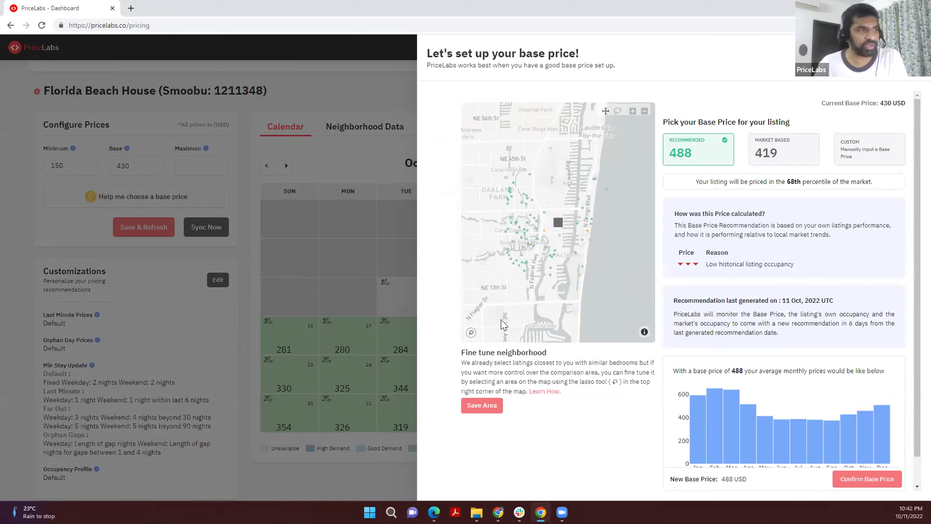
- Examine the reason given for the Florida Beach House's recommended base price
{"action": "left_click_drag", "start_coordinate": [706, 263], "coordinate": [795, 263]}
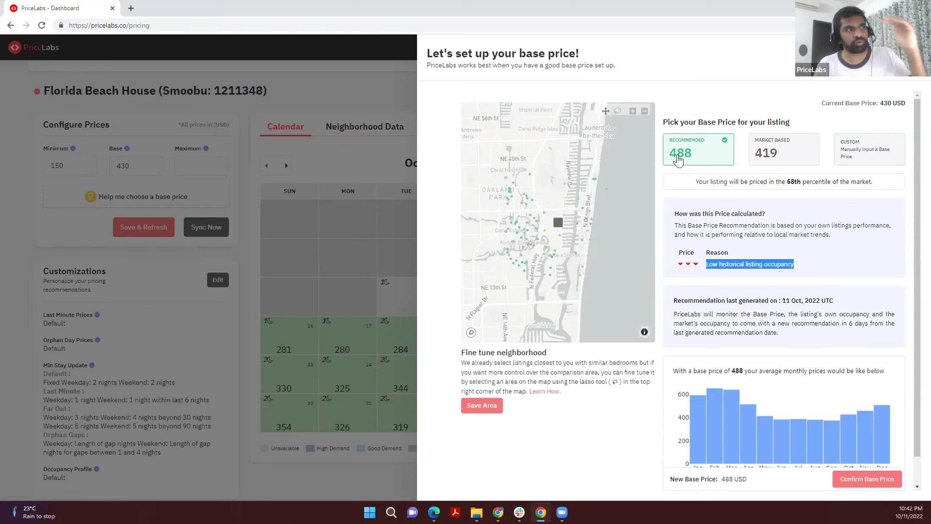
{"action": "triple_click", "coordinate": [725, 266]}
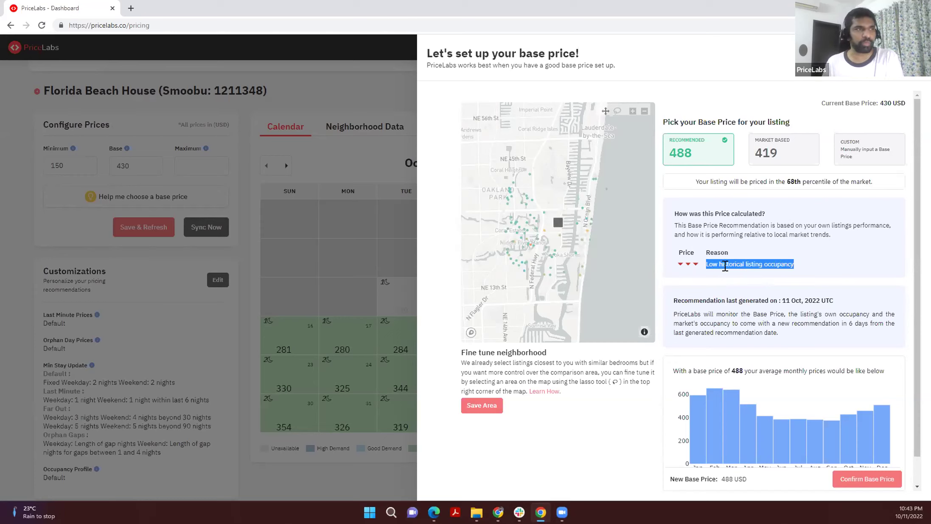
- Review when the base price recommendation was generated and the average monthly prices projected for it
{"action": "scroll", "coordinate": [788, 313], "scroll_direction": "down", "scroll_amount": 1}
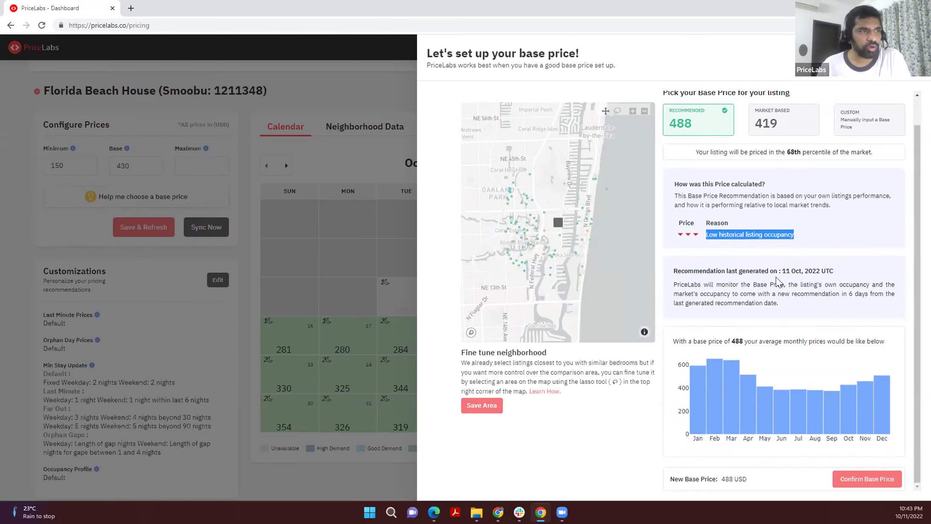
{"action": "left_click_drag", "start_coordinate": [781, 270], "coordinate": [835, 272]}
{"action": "left_click", "coordinate": [831, 271]}
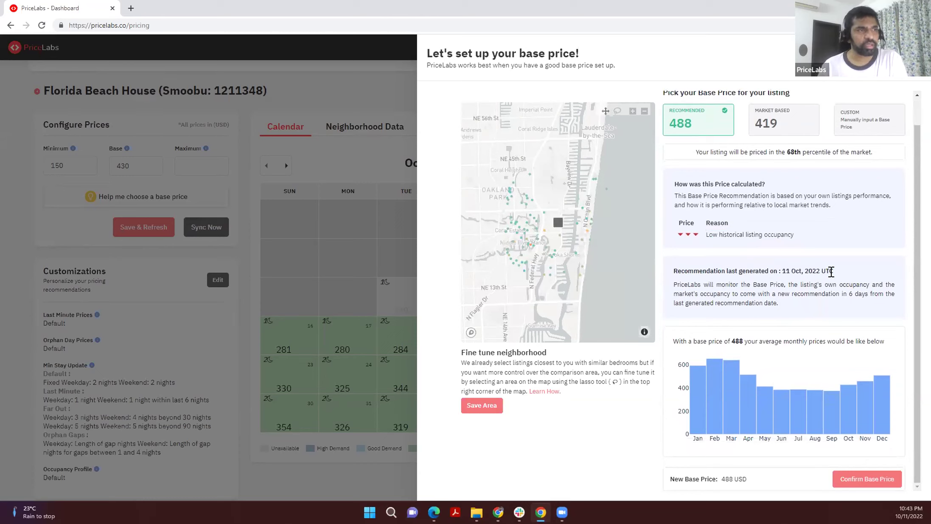
{"action": "triple_click", "coordinate": [830, 272]}
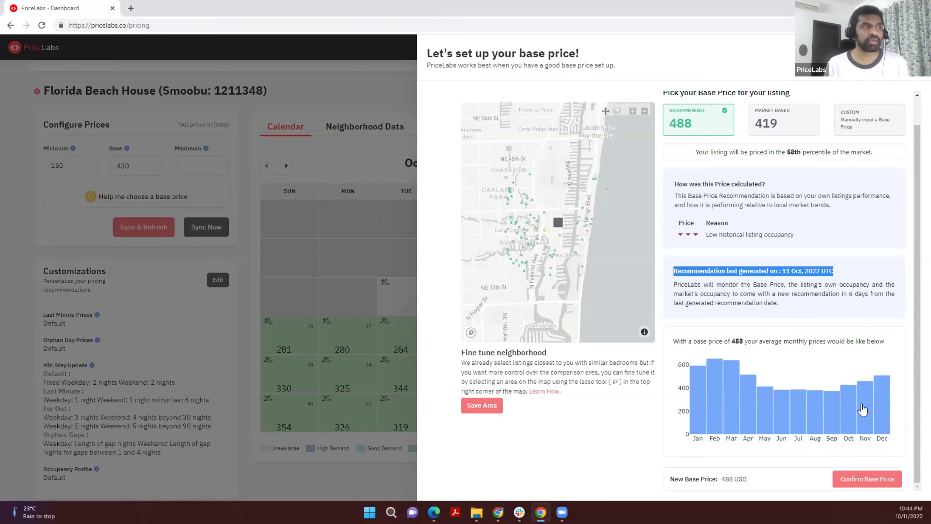
{"action": "scroll", "coordinate": [719, 244], "scroll_direction": "up", "scroll_amount": 1}
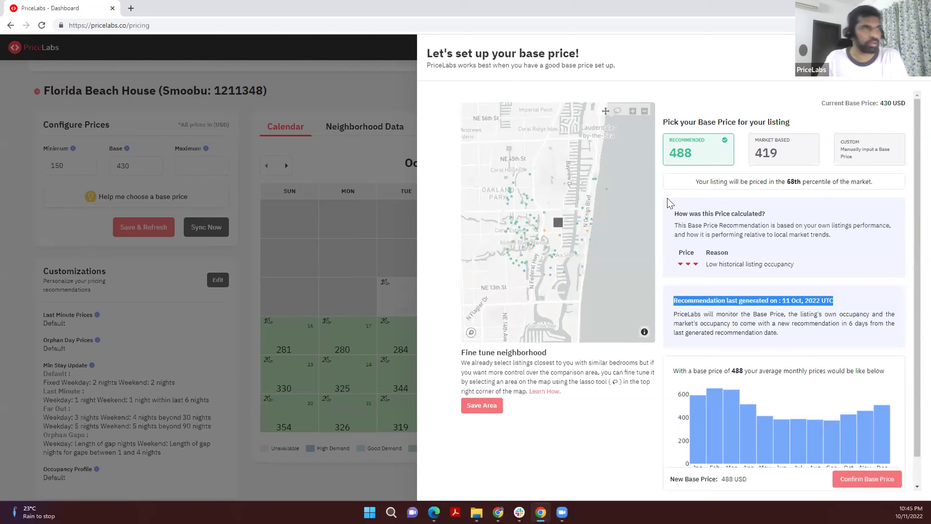
{"action": "mouse_move", "coordinate": [690, 437]}
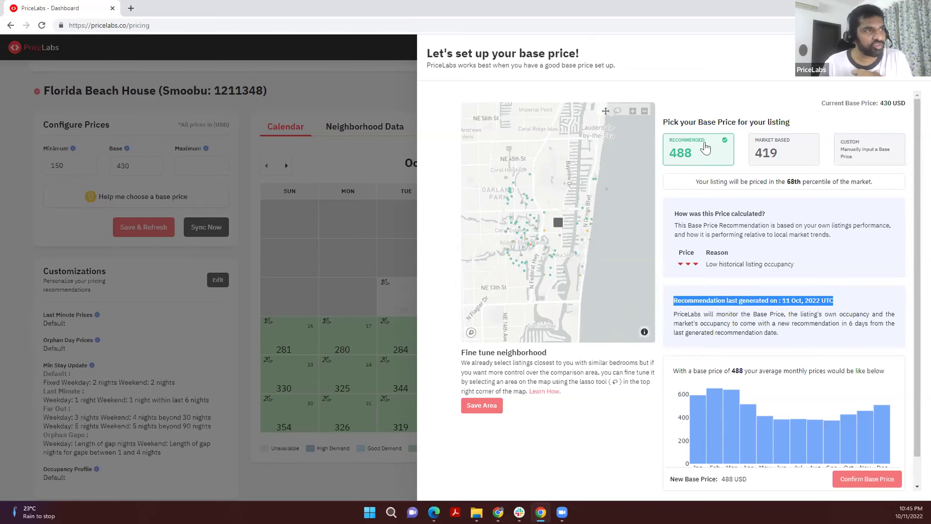
- Choose the market-based base price and try different bedroom categories, ending with a comparison against 3BRs and 4BRs
{"action": "left_click", "coordinate": [771, 161]}
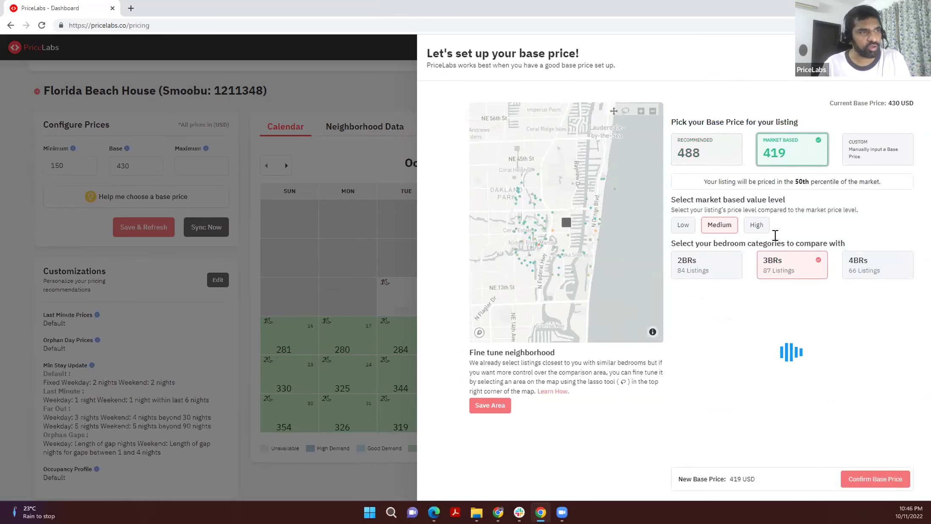
{"action": "left_click", "coordinate": [716, 270]}
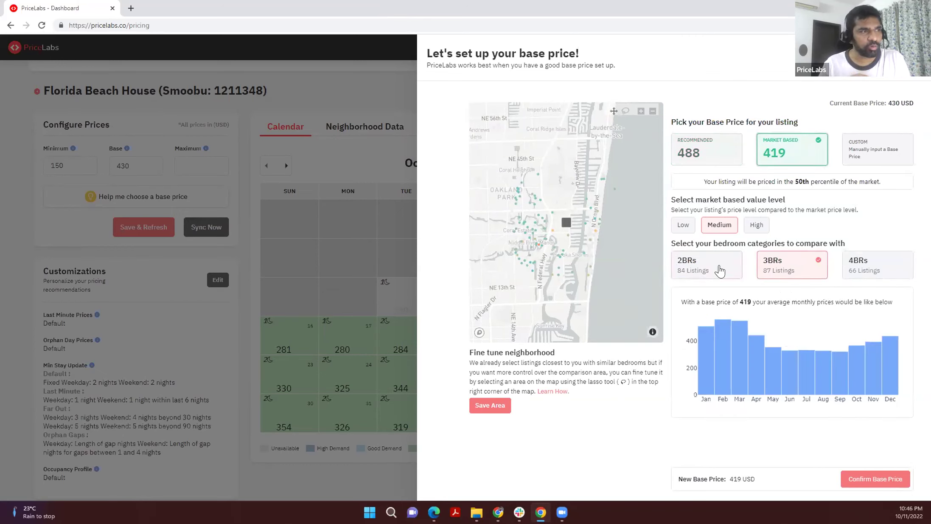
{"action": "left_click", "coordinate": [887, 266]}
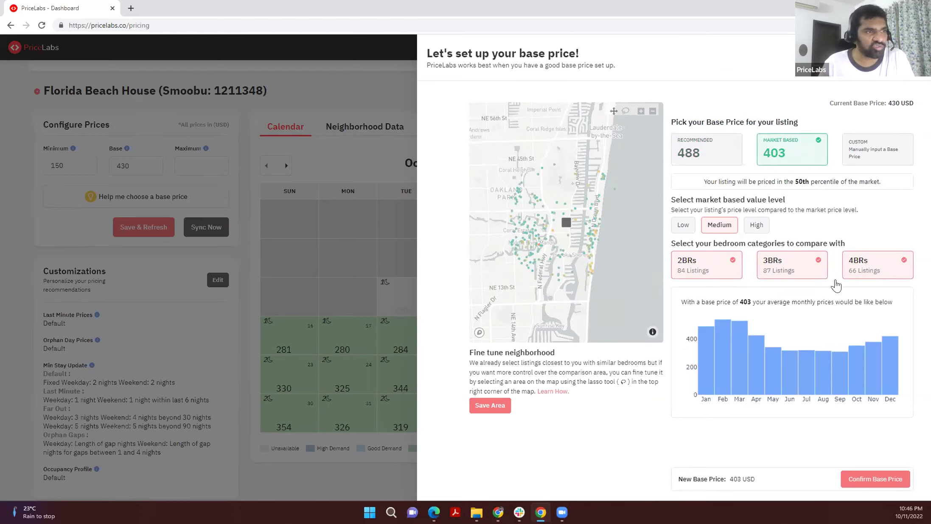
{"action": "left_click", "coordinate": [882, 279]}
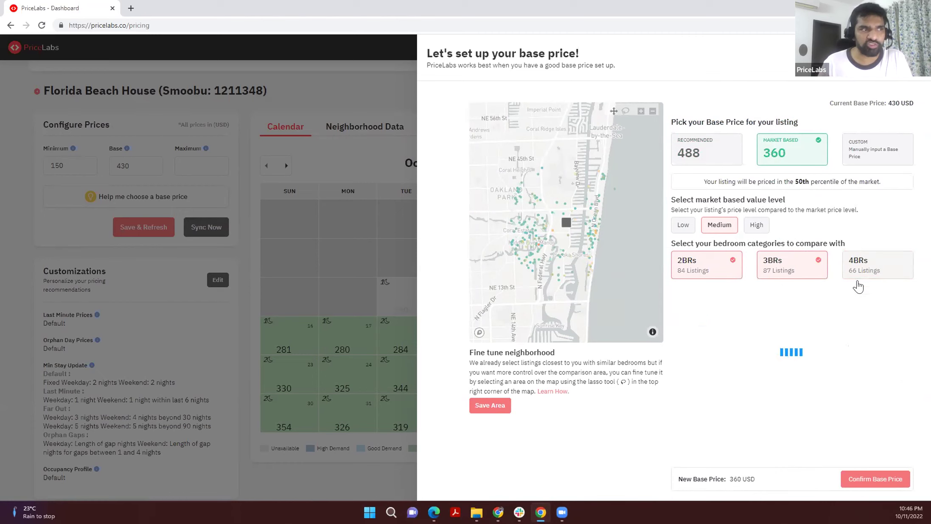
{"action": "left_click", "coordinate": [704, 271]}
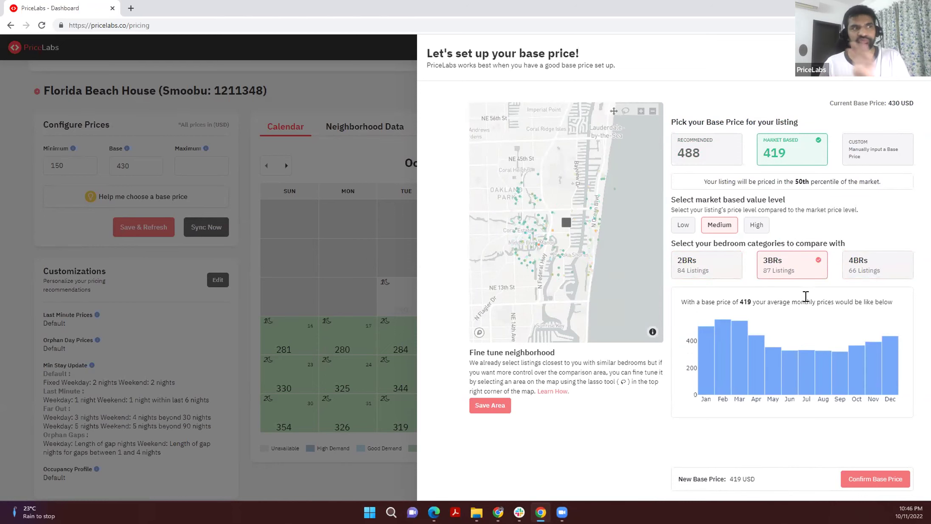
{"action": "left_click", "coordinate": [881, 269]}
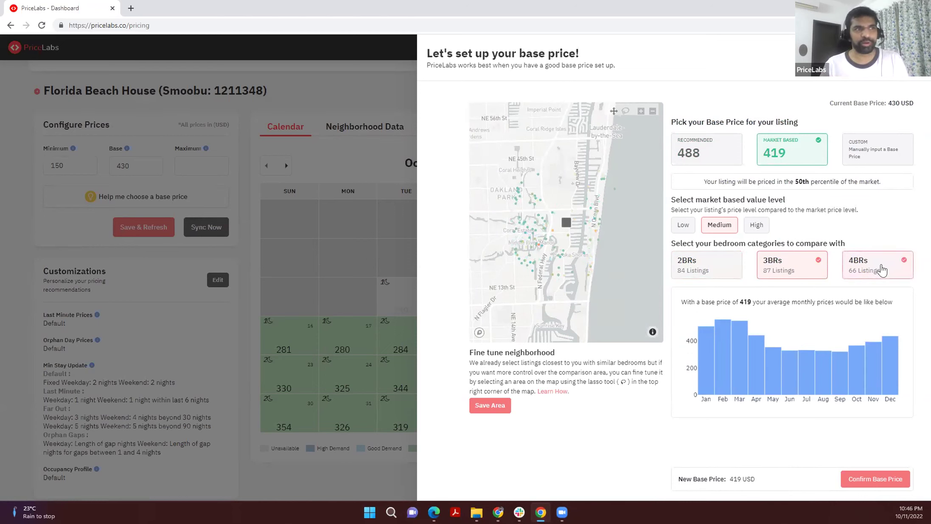
{"action": "left_click", "coordinate": [805, 269]}
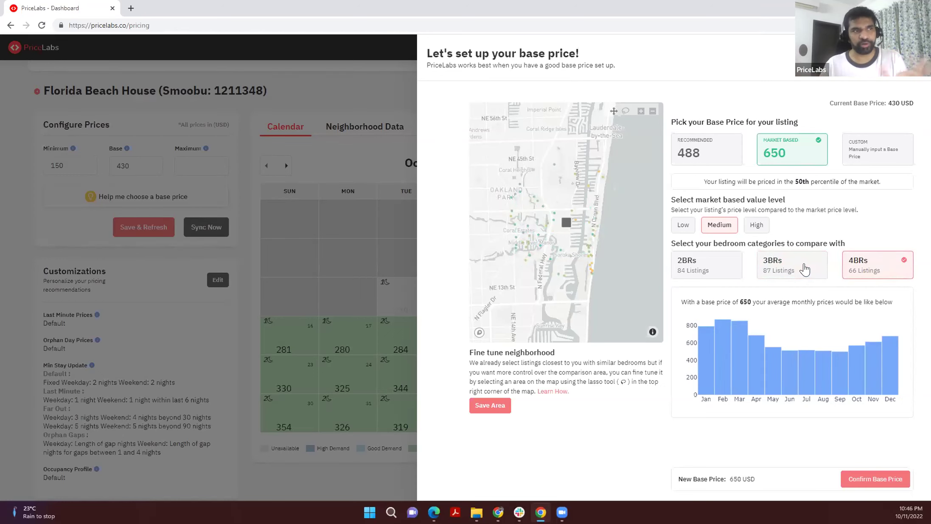
{"action": "left_click", "coordinate": [773, 271]}
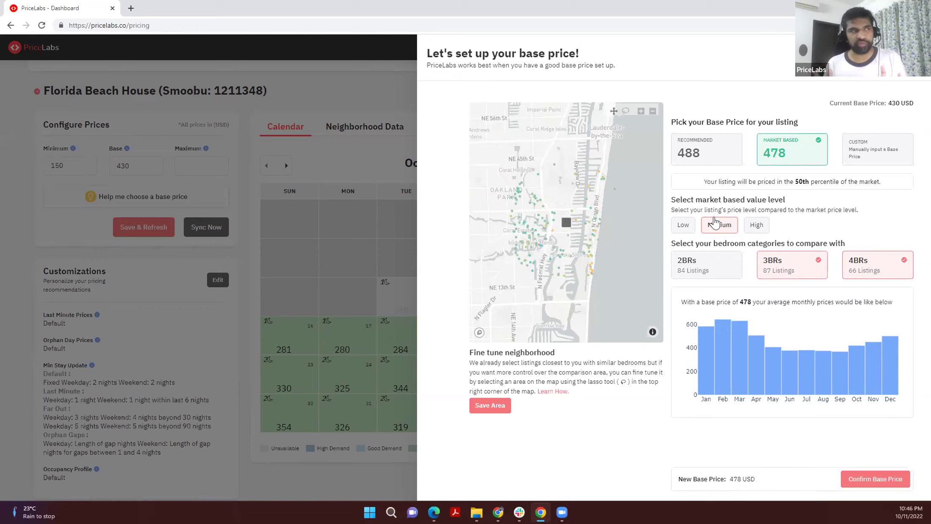
- Compare the High and Medium market value levels and inspect the average prices of individual listings on the map
{"action": "left_click", "coordinate": [758, 228]}
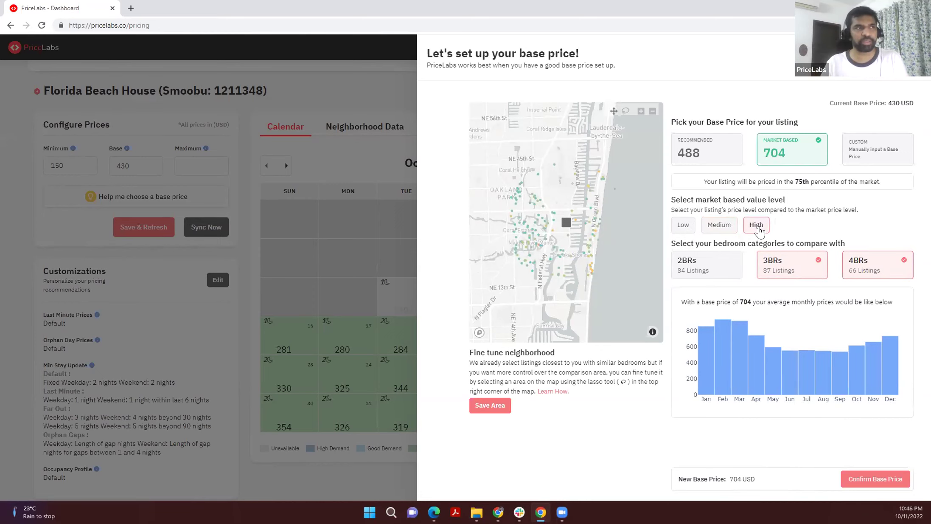
{"action": "left_click", "coordinate": [727, 227]}
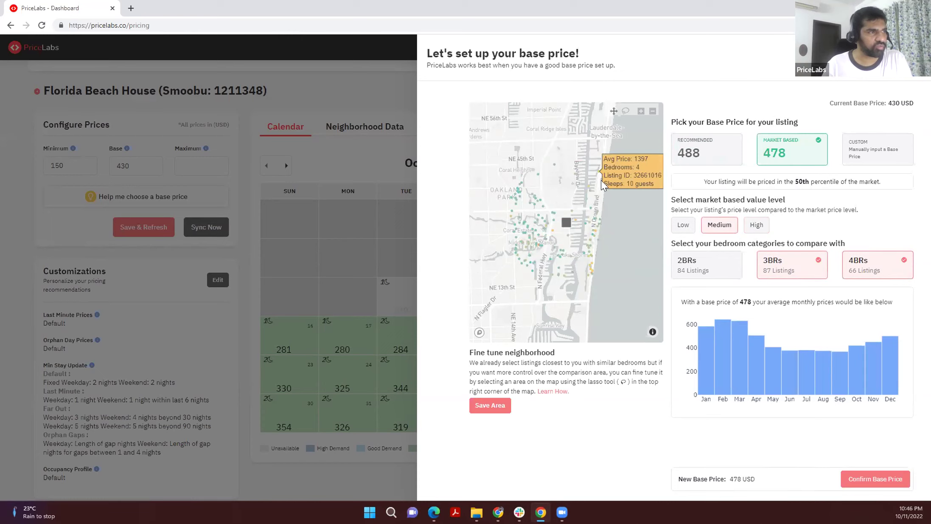
{"action": "mouse_move", "coordinate": [587, 279]}
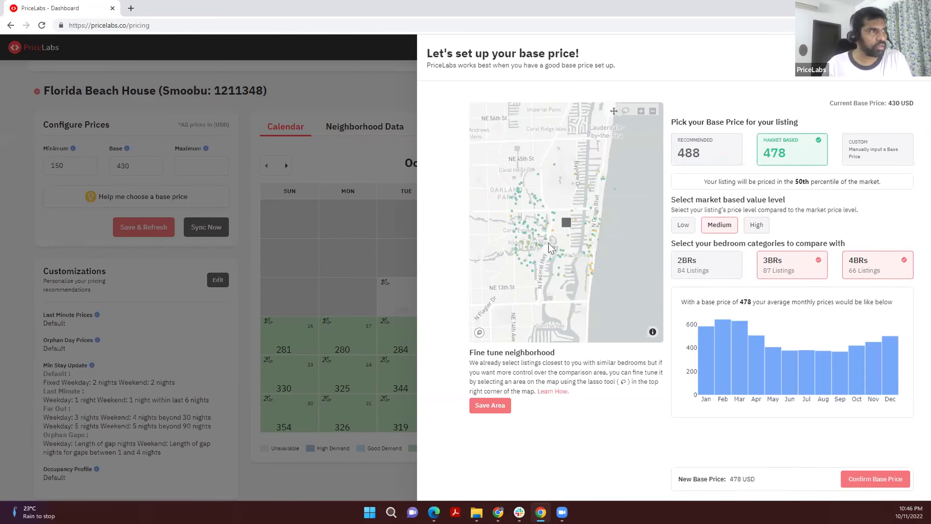
{"action": "mouse_move", "coordinate": [607, 213]}
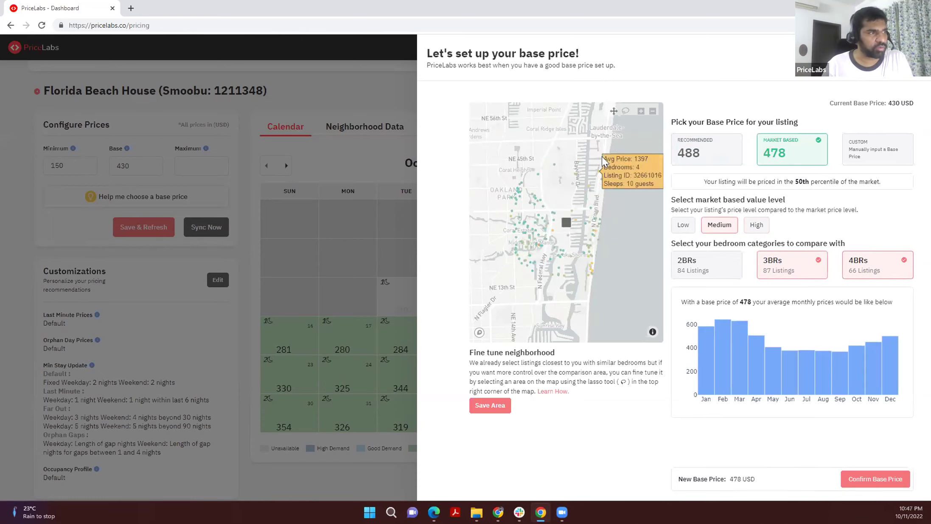
{"action": "mouse_move", "coordinate": [593, 230]}
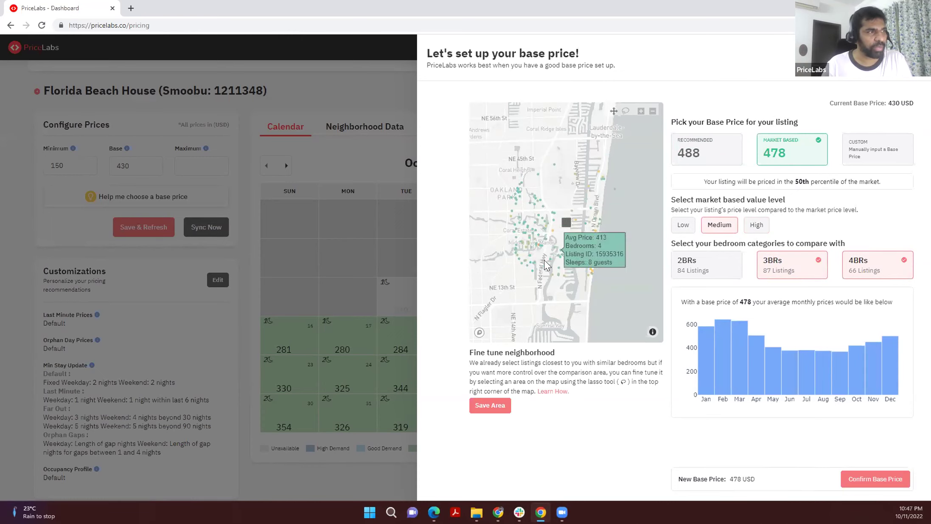
{"action": "left_click", "coordinate": [626, 111]}
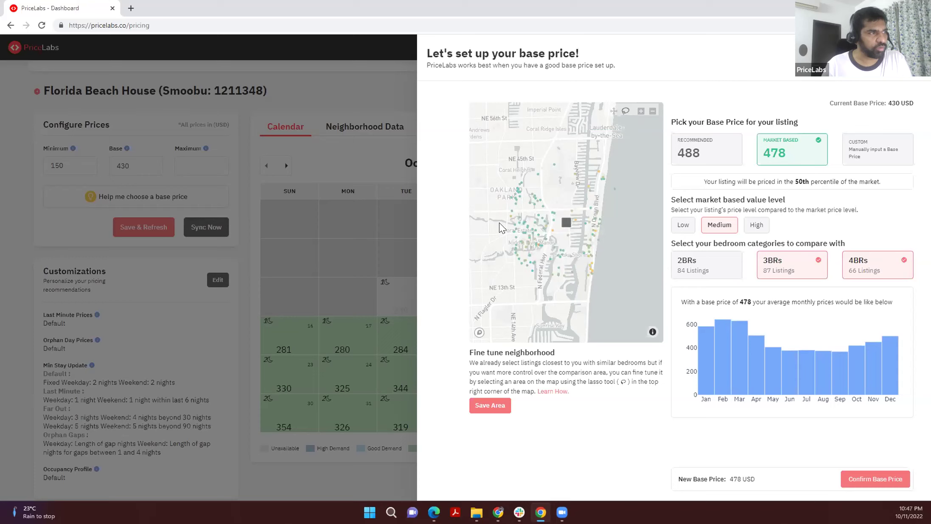
{"action": "mouse_move", "coordinate": [508, 212]}
{"action": "mouse_move", "coordinate": [520, 226]}
{"action": "left_mouse_down"}
{"action": "mouse_move", "coordinate": [543, 249]}
{"action": "mouse_move", "coordinate": [551, 281]}
{"action": "mouse_move", "coordinate": [597, 213]}
{"action": "mouse_move", "coordinate": [579, 225]}
{"action": "left_mouse_up"}
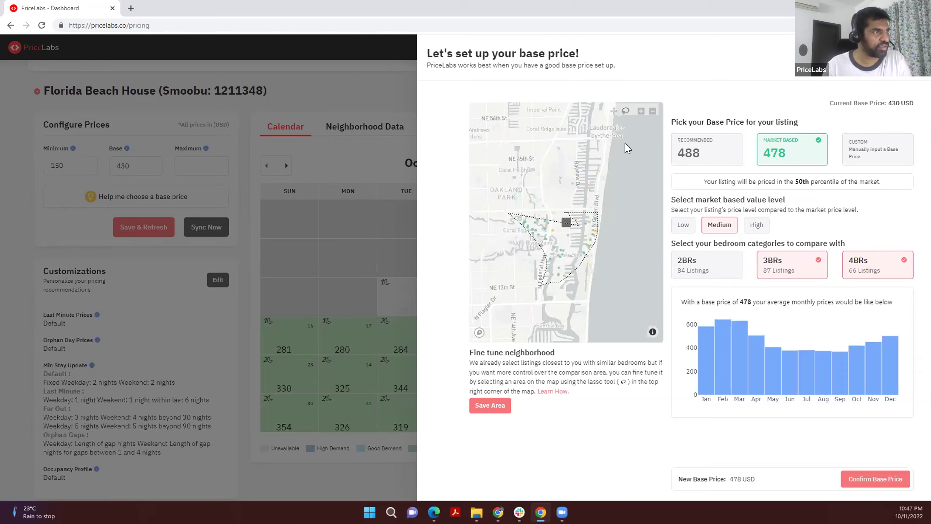
- Lasso the cluster of inland listings west and southwest of the property on the map and save it as the comparison area
{"action": "left_click", "coordinate": [626, 111]}
{"action": "mouse_move", "coordinate": [513, 212]}
{"action": "mouse_move", "coordinate": [509, 211]}
{"action": "left_mouse_down"}
{"action": "mouse_move", "coordinate": [580, 215]}
{"action": "mouse_move", "coordinate": [559, 283]}
{"action": "mouse_move", "coordinate": [521, 289]}
{"action": "mouse_move", "coordinate": [512, 276]}
{"action": "left_mouse_up"}
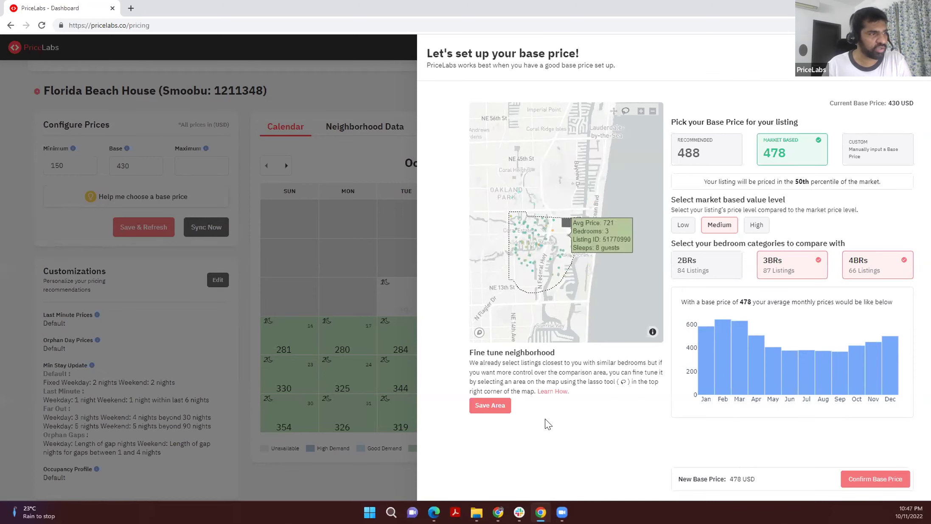
{"action": "left_click", "coordinate": [489, 407]}
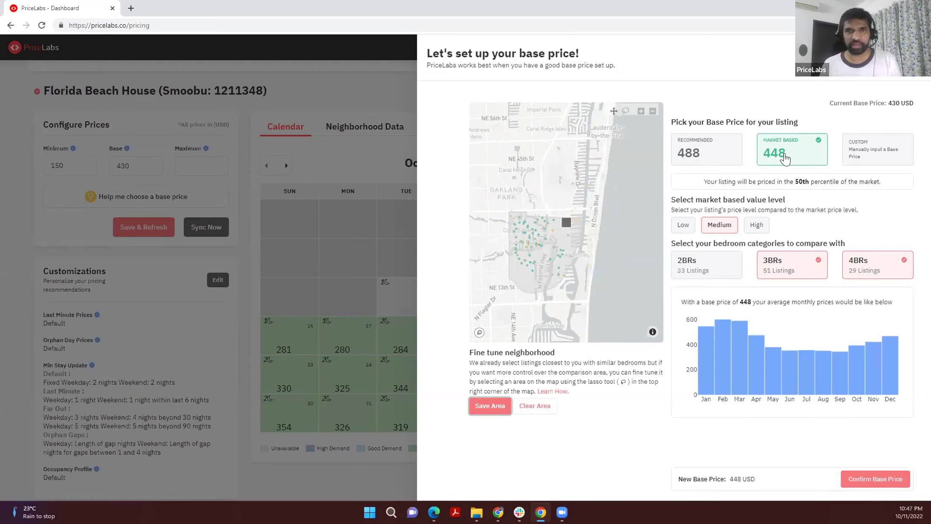
- Switch back to the recommended base price and clear the saved comparison area from the map
{"action": "left_click", "coordinate": [731, 157]}
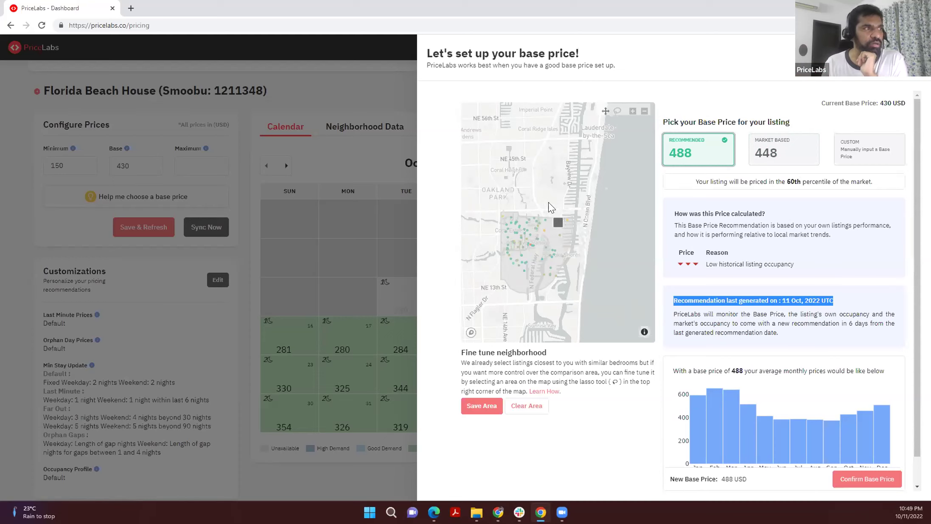
{"action": "left_click", "coordinate": [526, 406]}
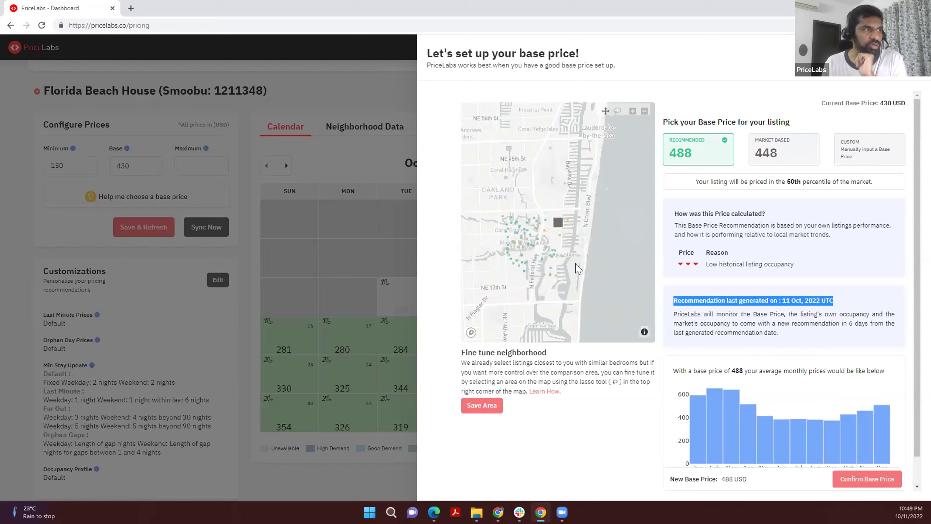
- Lasso the beachfront listings along N Ocean Blvd without saving the area, and close the base price setup without confirming
{"action": "scroll", "coordinate": [575, 263], "scroll_direction": "up", "scroll_amount": 2}
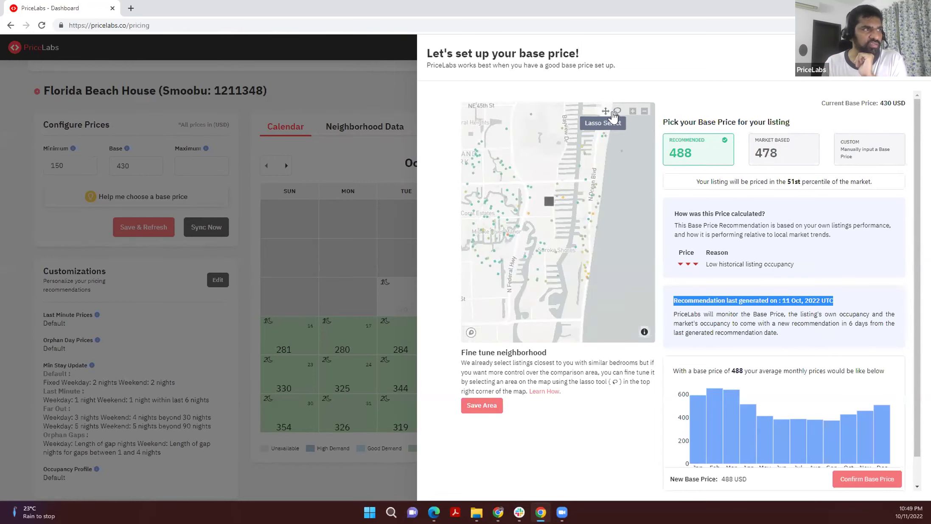
{"action": "mouse_move", "coordinate": [595, 120]}
{"action": "mouse_move", "coordinate": [596, 118]}
{"action": "left_mouse_down"}
{"action": "mouse_move", "coordinate": [607, 190]}
{"action": "mouse_move", "coordinate": [590, 290]}
{"action": "mouse_move", "coordinate": [572, 304]}
{"action": "left_mouse_up"}
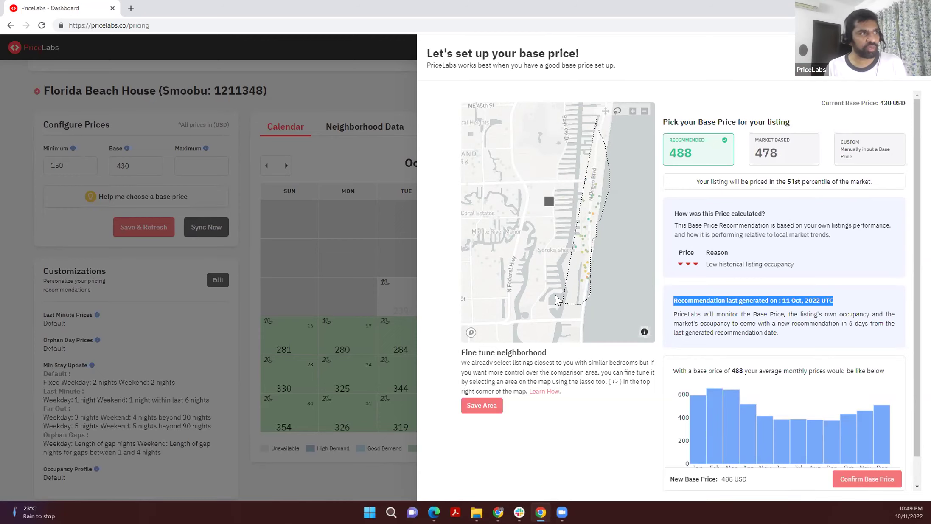
{"action": "mouse_move", "coordinate": [536, 271]}
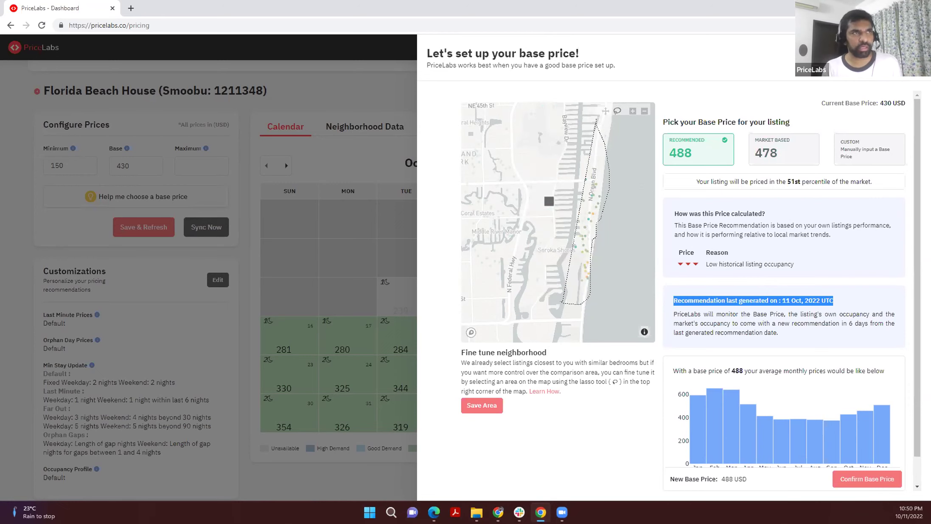
{"action": "key", "text": "Escape"}
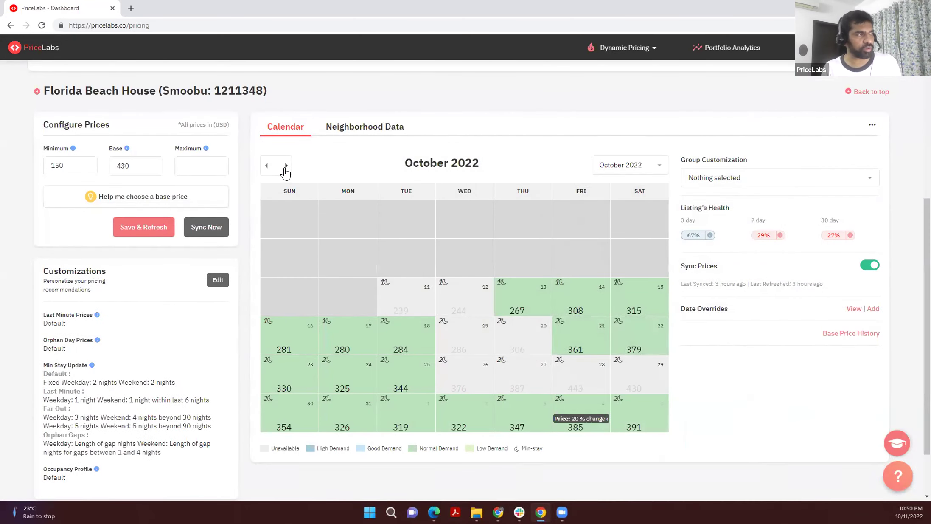
- Show December 2022 in the Florida Beach House's price calendar
{"action": "double_click", "coordinate": [286, 166]}
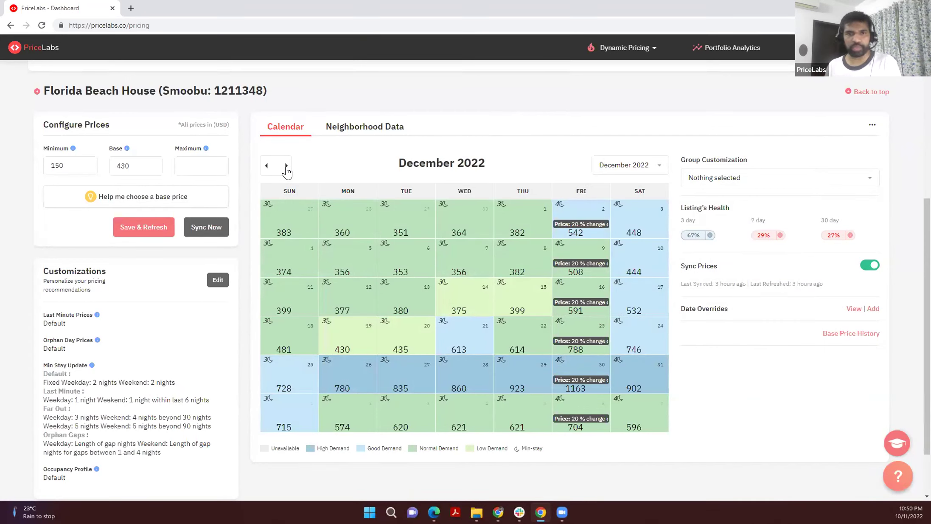
{"action": "mouse_move", "coordinate": [42, 511]}
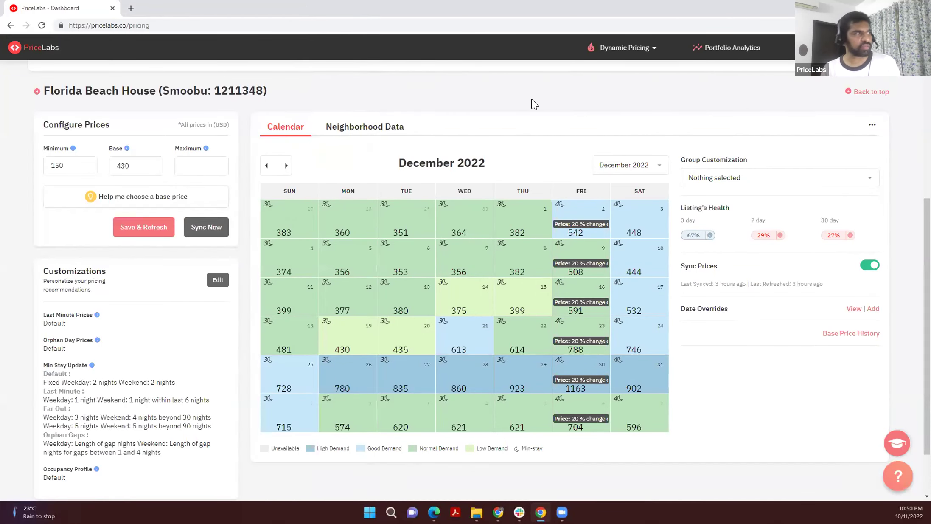
- Show the Florida Beach House's neighborhood data and view its source and bedroom filter without applying any change
{"action": "left_click", "coordinate": [359, 127]}
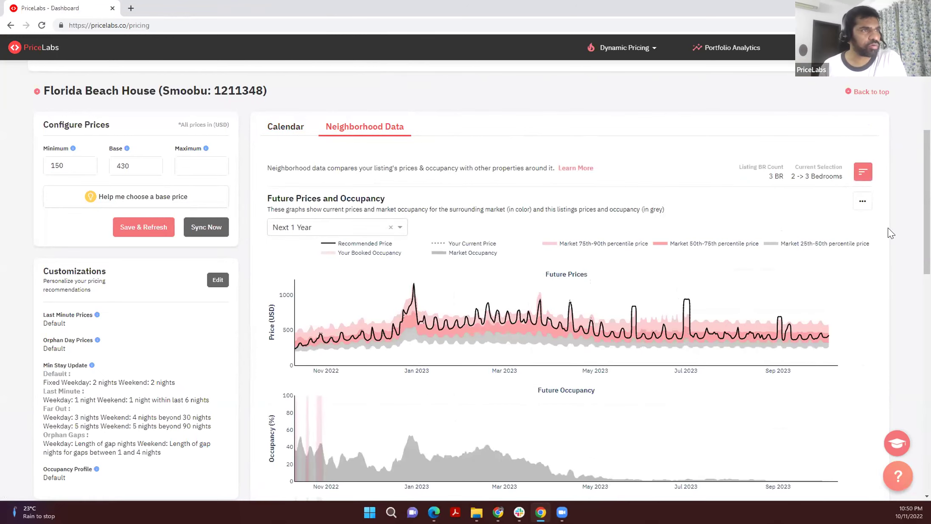
{"action": "left_click", "coordinate": [862, 170]}
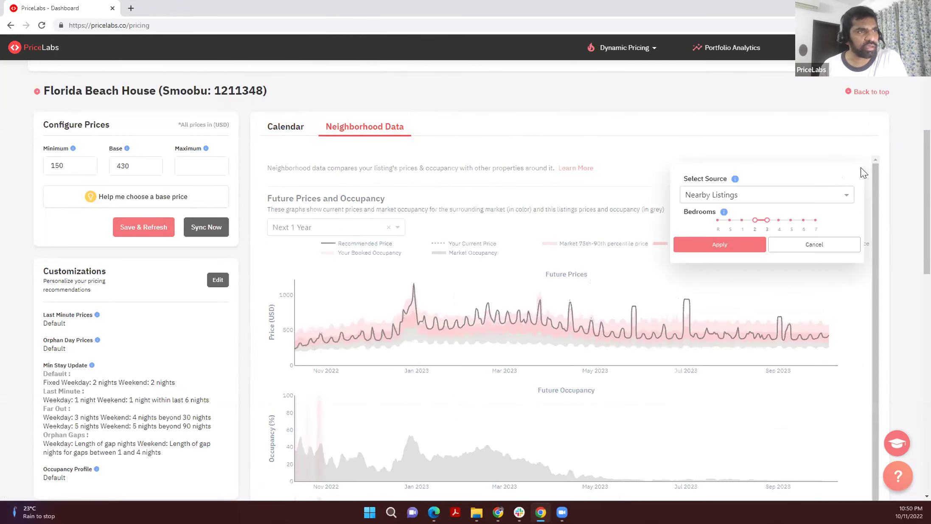
{"action": "left_click", "coordinate": [808, 249]}
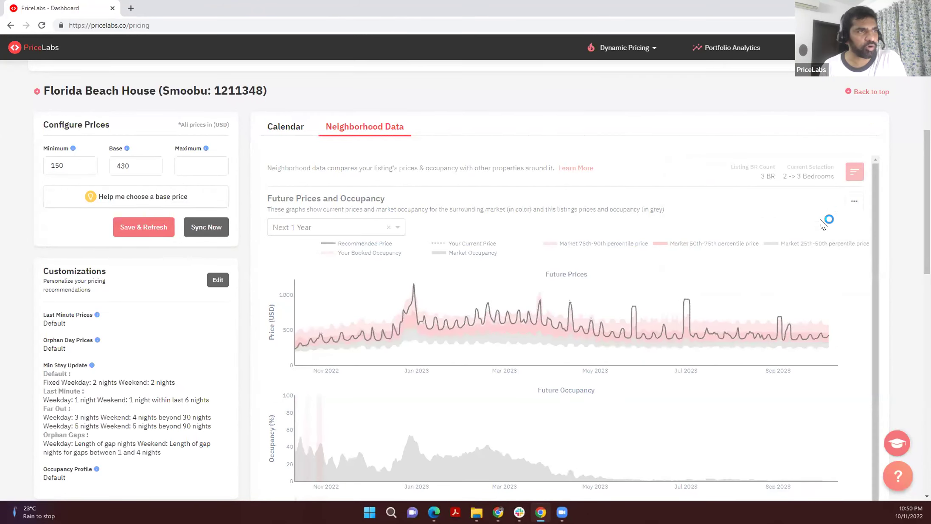
- Choose Market Dashboard as the neighborhood data source and view the dashboard and category options for Le Blanc
{"action": "left_click", "coordinate": [861, 173]}
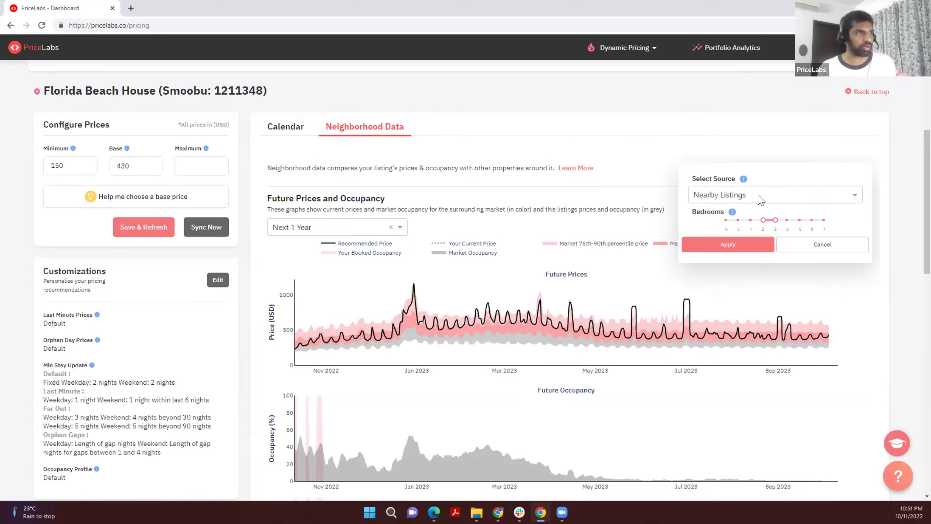
{"action": "left_click", "coordinate": [758, 195]}
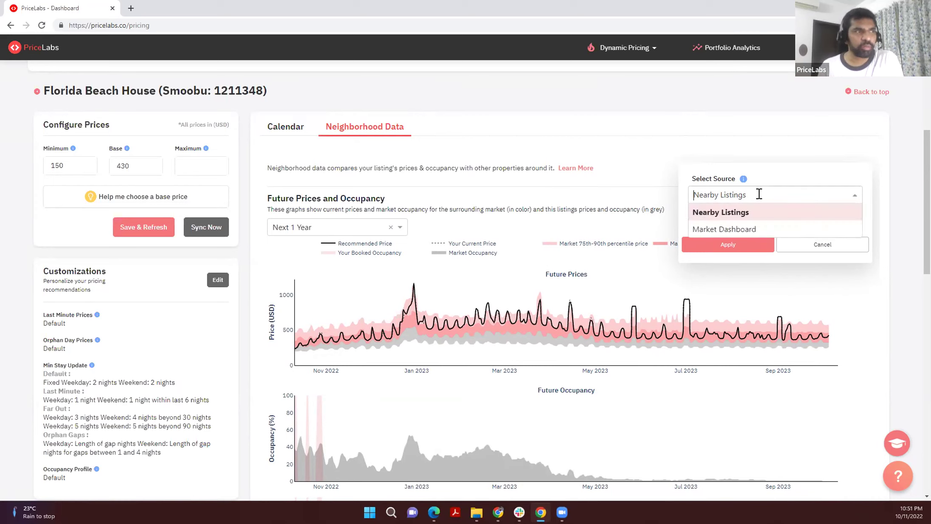
{"action": "left_click", "coordinate": [734, 226]}
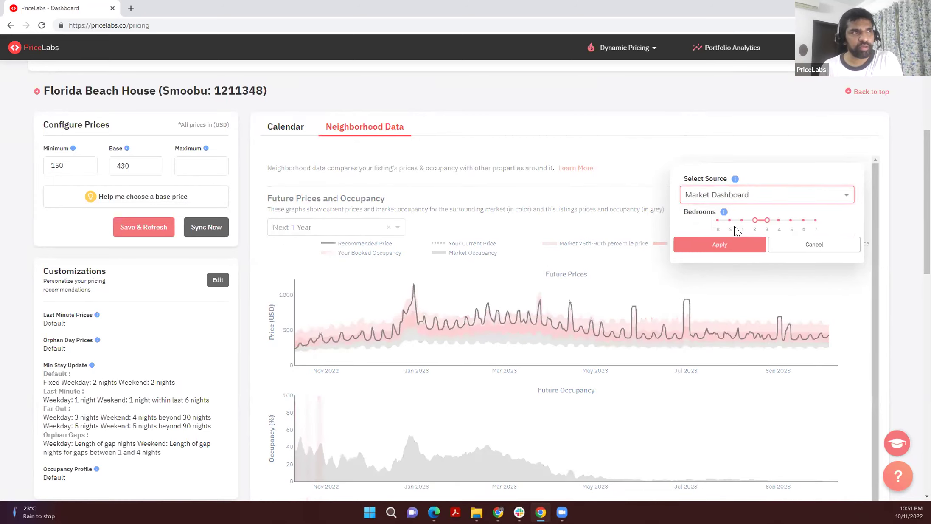
{"action": "left_click", "coordinate": [756, 232]}
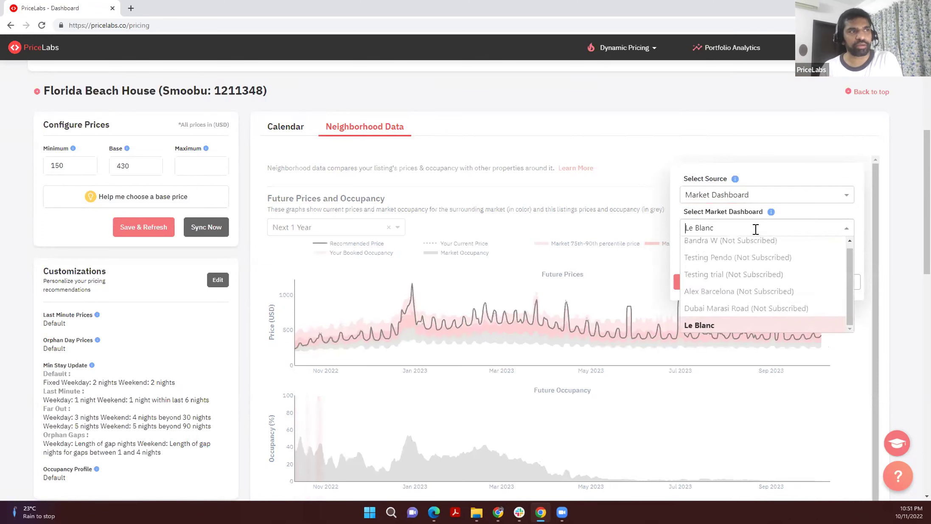
{"action": "left_click", "coordinate": [824, 213]}
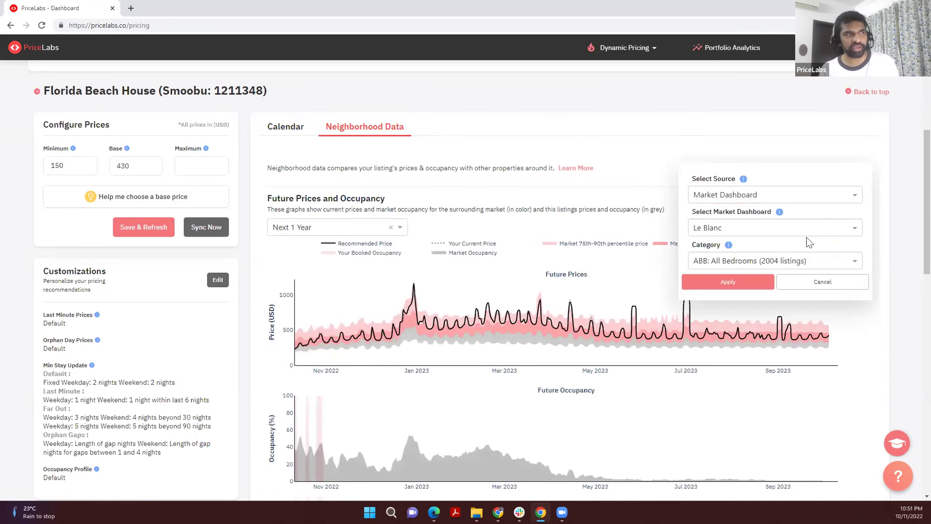
{"action": "left_click", "coordinate": [747, 261]}
{"action": "left_click", "coordinate": [836, 247]}
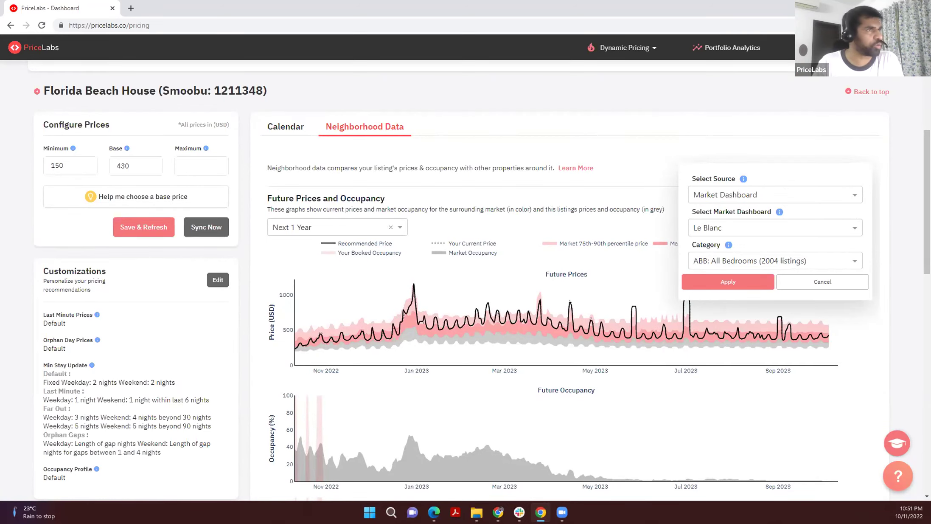
- Open the Le Blanc market dashboard in a separate tab, and cancel the neighborhood source selection back on the pricing page
{"action": "right_click", "coordinate": [723, 50]}
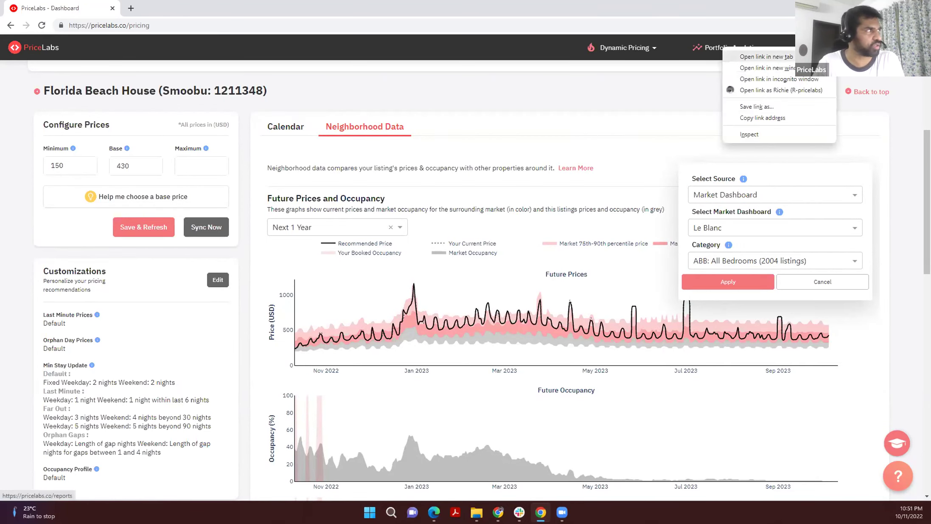
{"action": "left_click", "coordinate": [766, 56]}
{"action": "key", "text": "ctrl+Tab"}
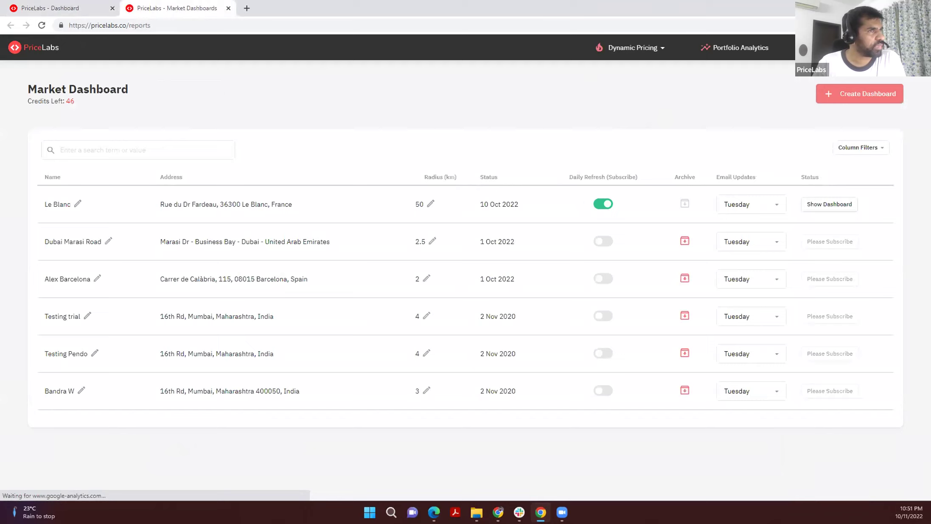
{"action": "left_click", "coordinate": [810, 203]}
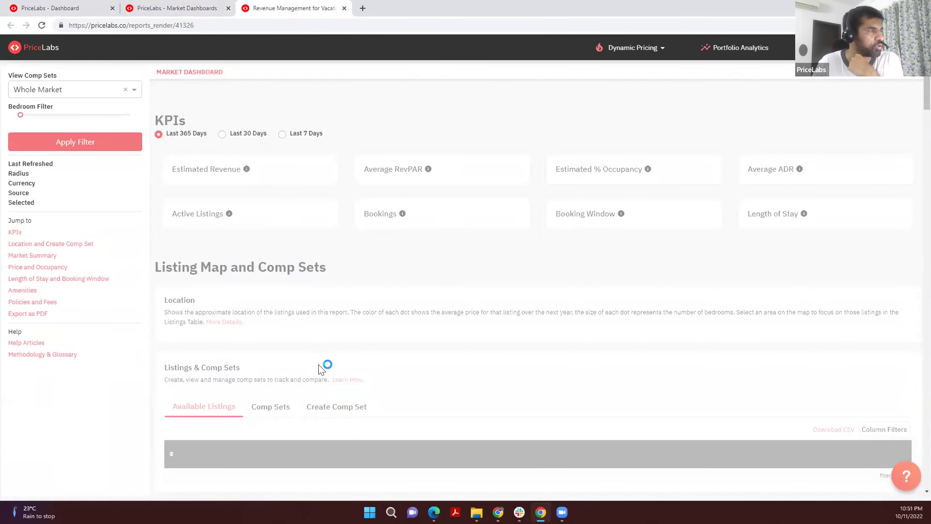
{"action": "left_click", "coordinate": [101, 7]}
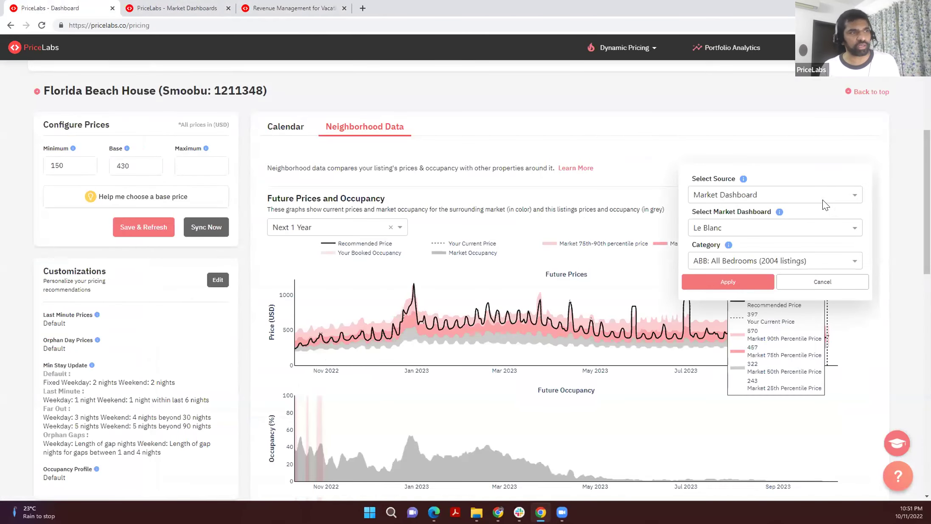
{"action": "left_click", "coordinate": [824, 285]}
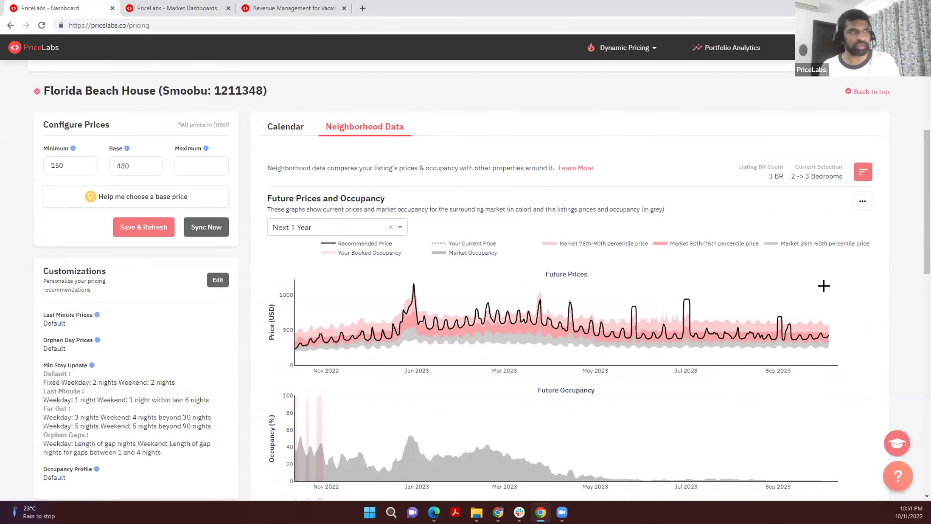
{"action": "left_click", "coordinate": [293, 8]}
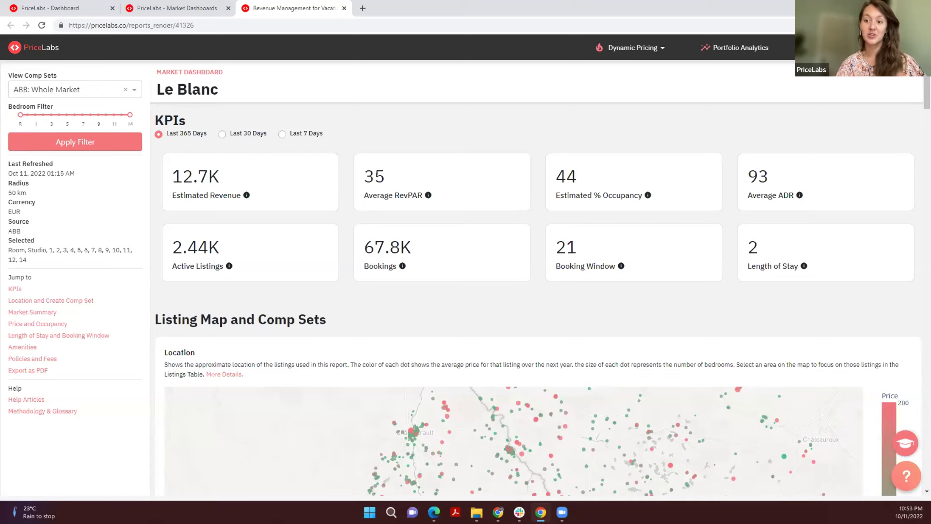
{"action": "key", "text": "ctrl+1"}
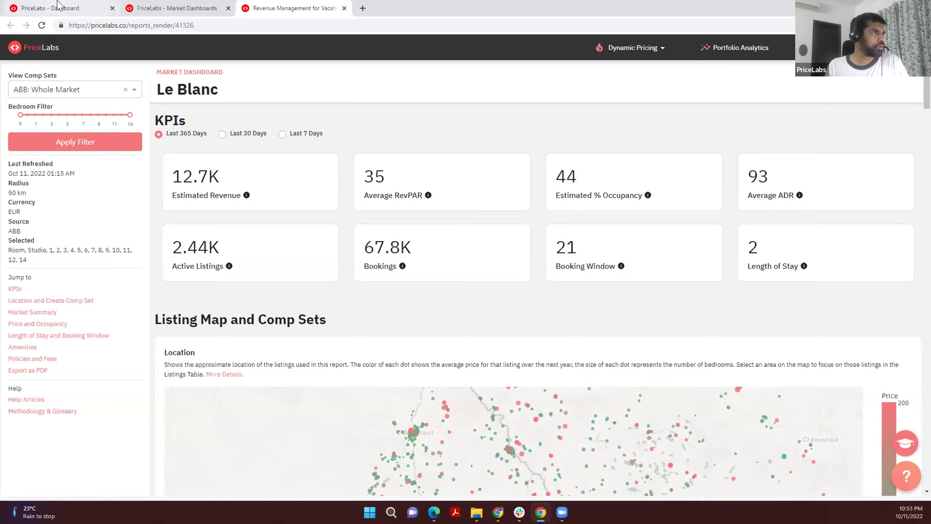
{"action": "scroll", "coordinate": [614, 186], "scroll_direction": "up", "scroll_amount": 6}
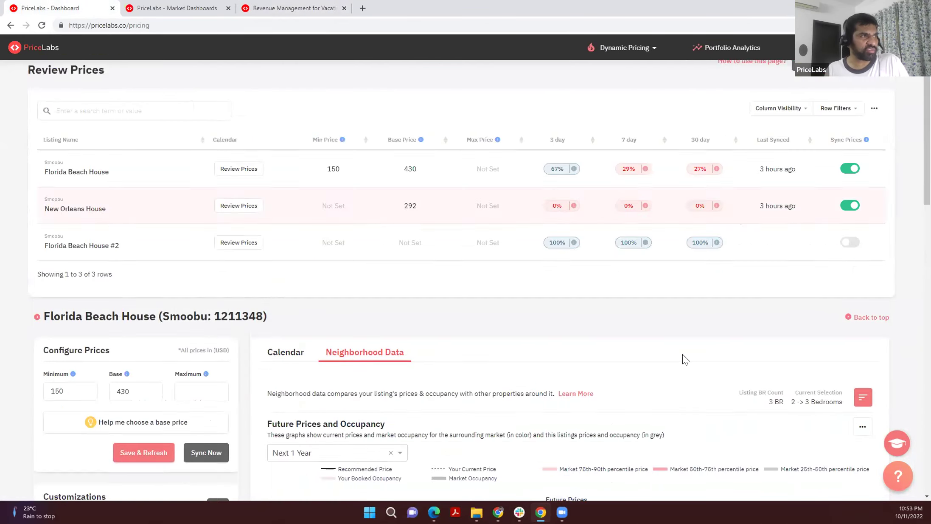
{"action": "mouse_move", "coordinate": [573, 229]}
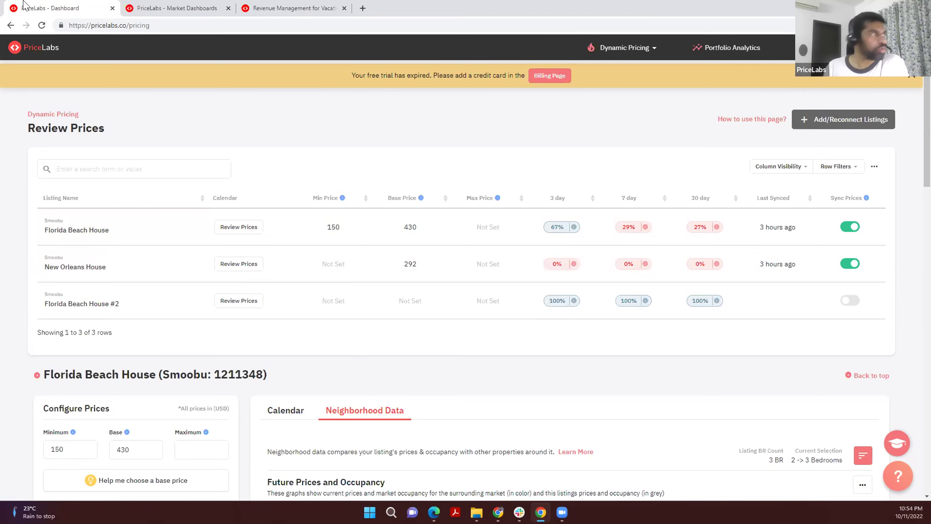
{"action": "left_click", "coordinate": [345, 6]}
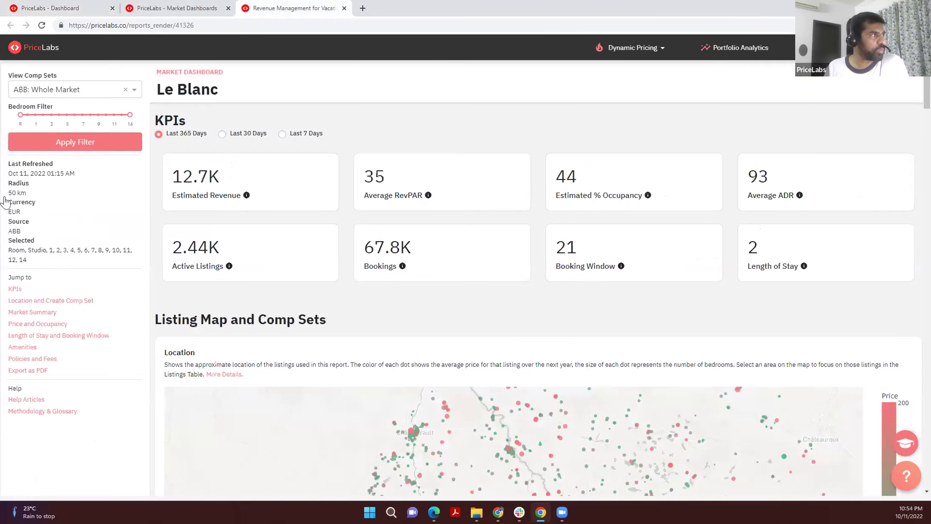
{"action": "left_click", "coordinate": [83, 5]}
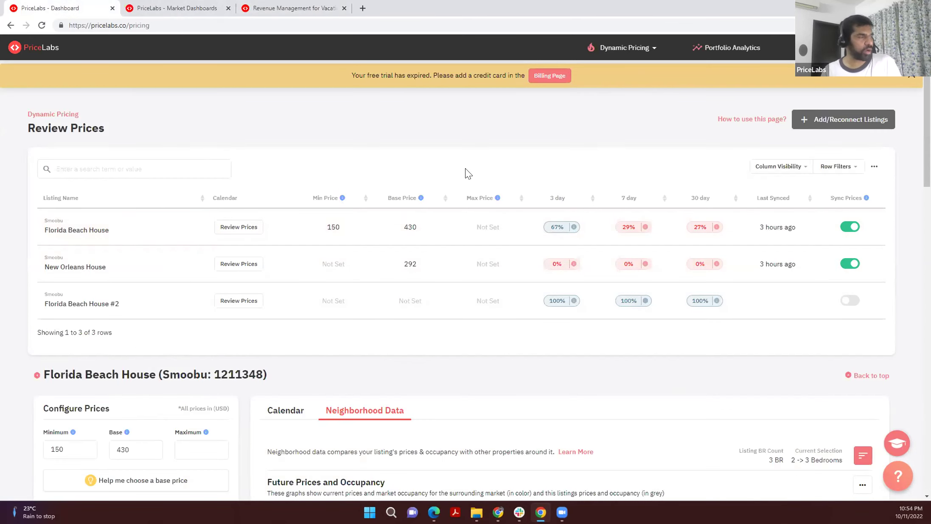
- Review the source choices of the Florida Beach House's neighborhood data filter and cancel without applying
{"action": "scroll", "coordinate": [572, 389], "scroll_direction": "down", "scroll_amount": 5}
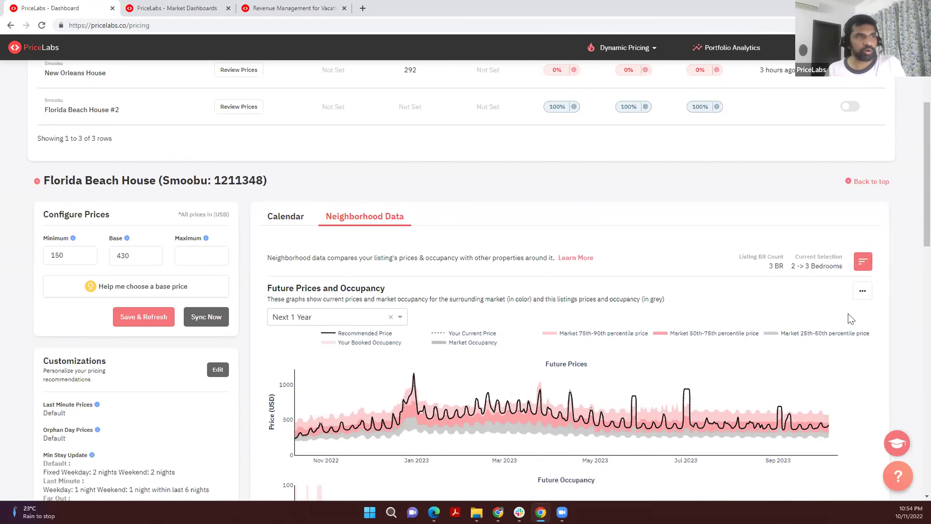
{"action": "left_click", "coordinate": [862, 262]}
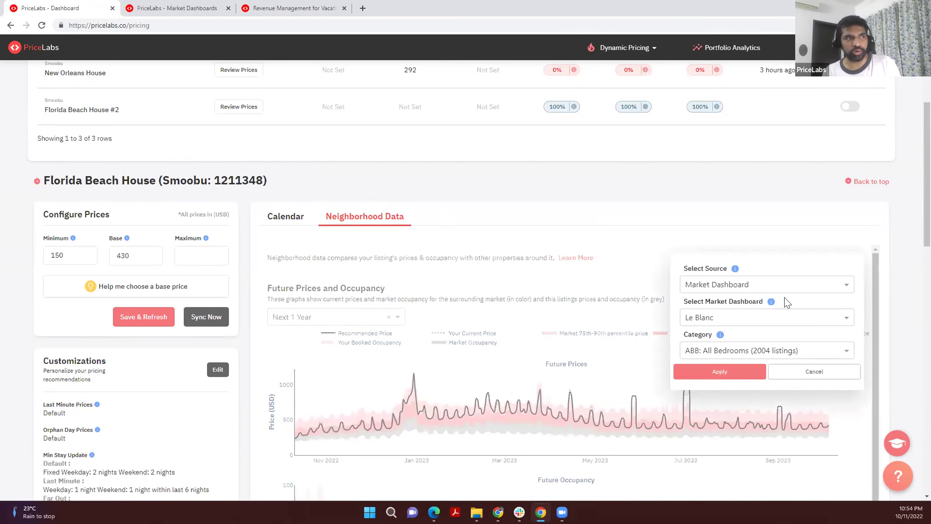
{"action": "left_click", "coordinate": [777, 285]}
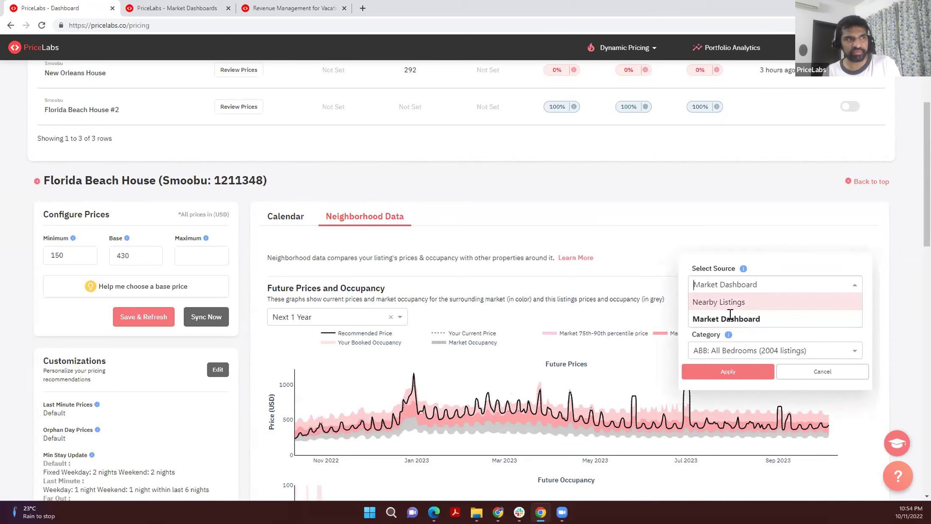
{"action": "left_click", "coordinate": [816, 379]}
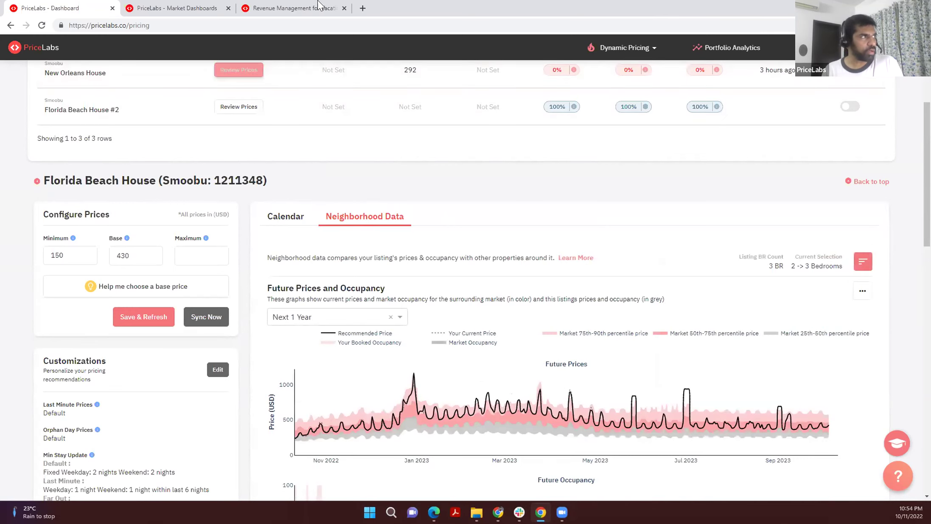
- Examine the Le Blanc market dashboard's listing map at a wider extent, along with its radius and active listings figure
{"action": "left_click", "coordinate": [319, 6]}
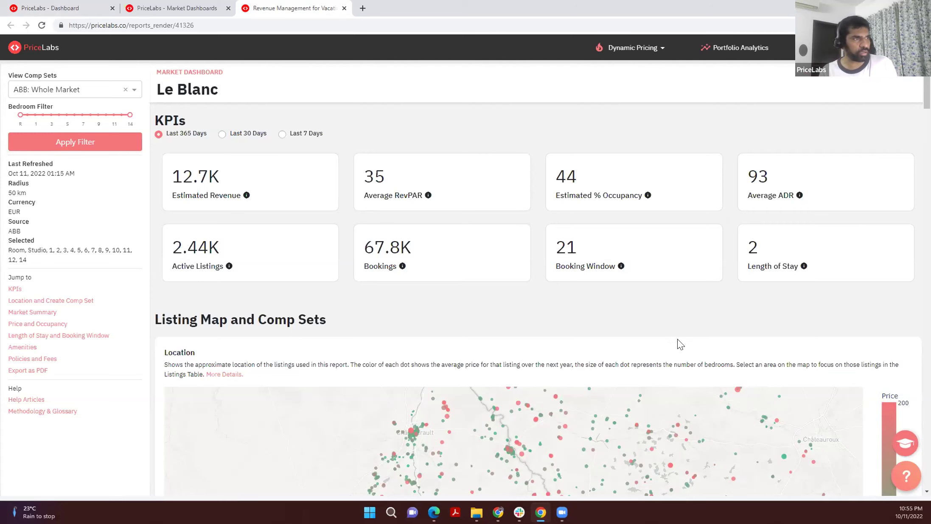
{"action": "scroll", "coordinate": [671, 336], "scroll_direction": "down", "scroll_amount": 12}
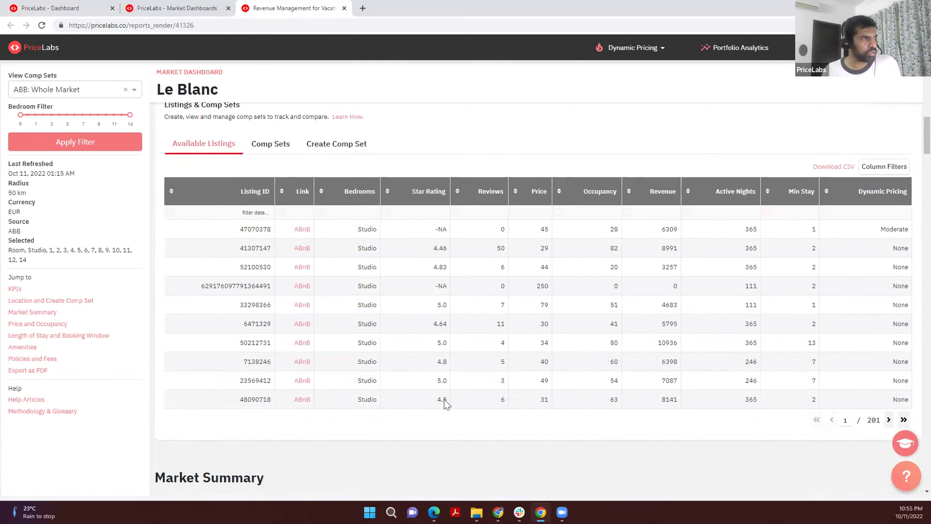
{"action": "scroll", "coordinate": [455, 307], "scroll_direction": "up", "scroll_amount": 6}
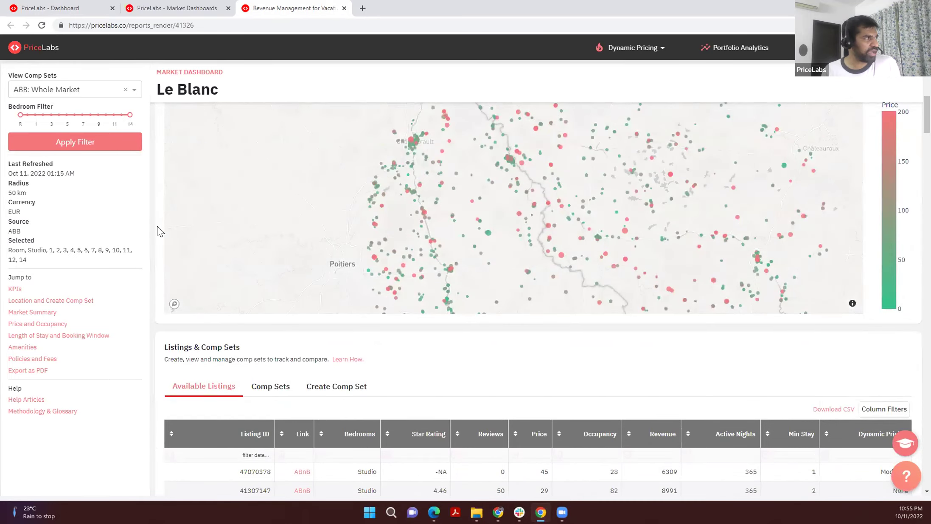
{"action": "scroll", "coordinate": [593, 182], "scroll_direction": "down", "scroll_amount": 1}
{"action": "scroll", "coordinate": [601, 209], "scroll_direction": "down", "scroll_amount": 5}
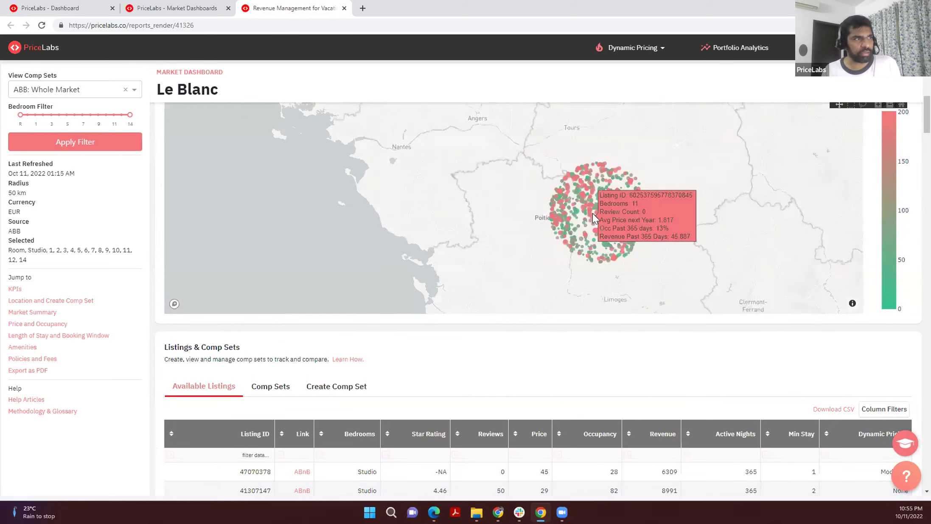
{"action": "scroll", "coordinate": [593, 213], "scroll_direction": "up", "scroll_amount": 4}
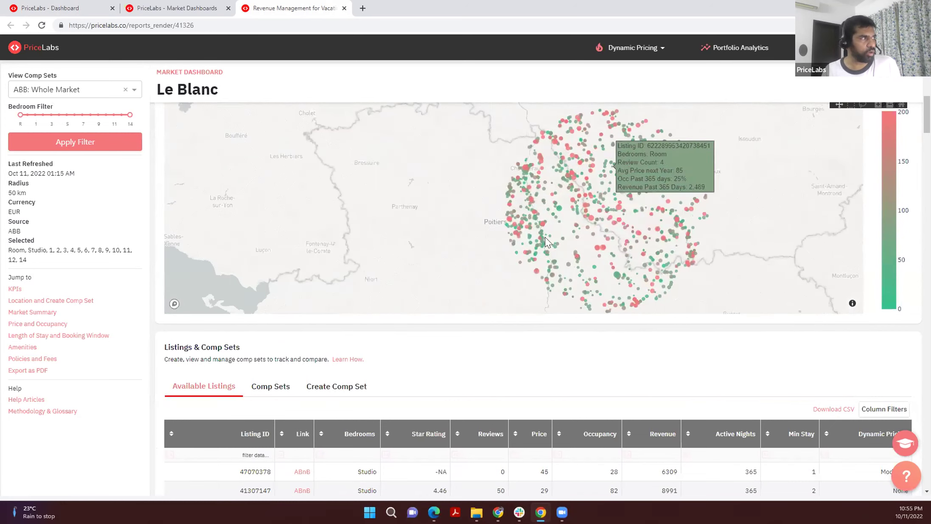
{"action": "left_click_drag", "start_coordinate": [9, 193], "coordinate": [26, 193]}
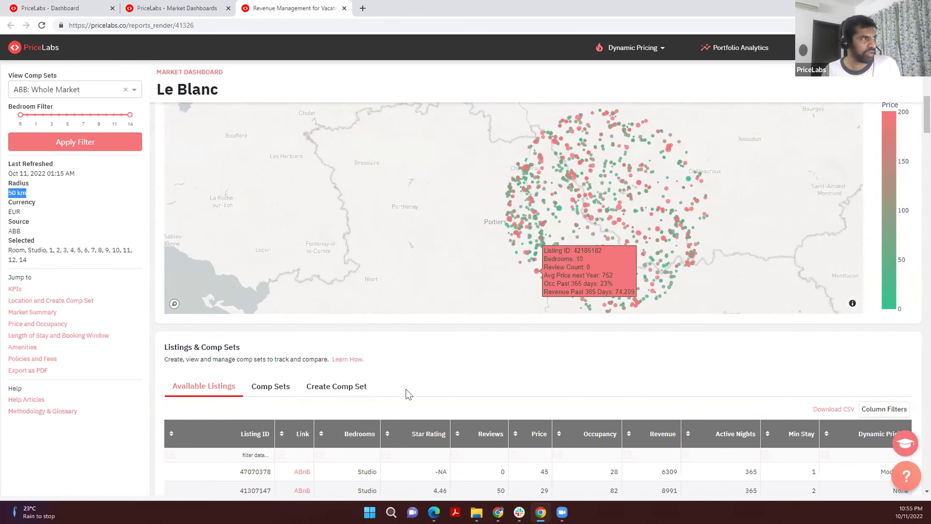
{"action": "scroll", "coordinate": [406, 388], "scroll_direction": "up", "scroll_amount": 5}
{"action": "left_click_drag", "start_coordinate": [171, 245], "coordinate": [240, 246]}
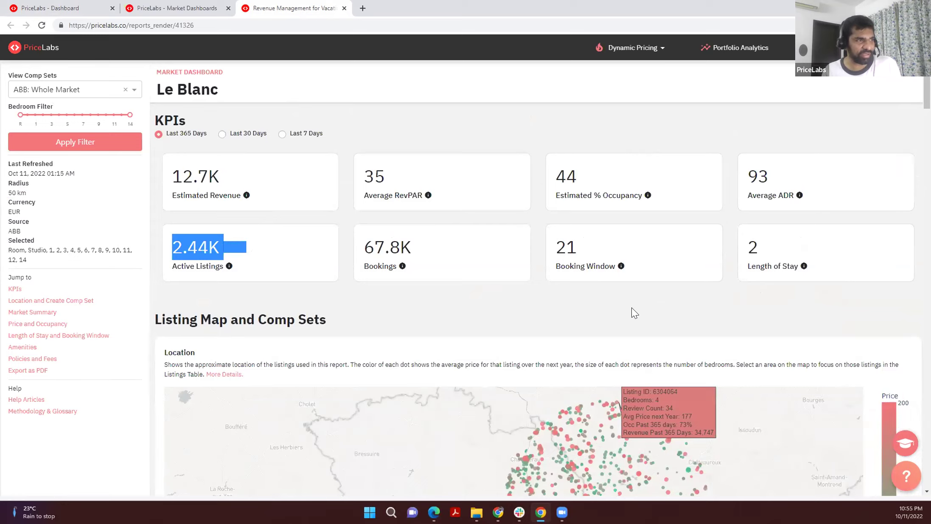
- Examine the table of available listings in the Le Blanc market dashboard, including pricing, occupancy, revenue and minimum stay
{"action": "scroll", "coordinate": [630, 312], "scroll_direction": "down", "scroll_amount": 7}
{"action": "scroll", "coordinate": [442, 439], "scroll_direction": "down", "scroll_amount": 10}
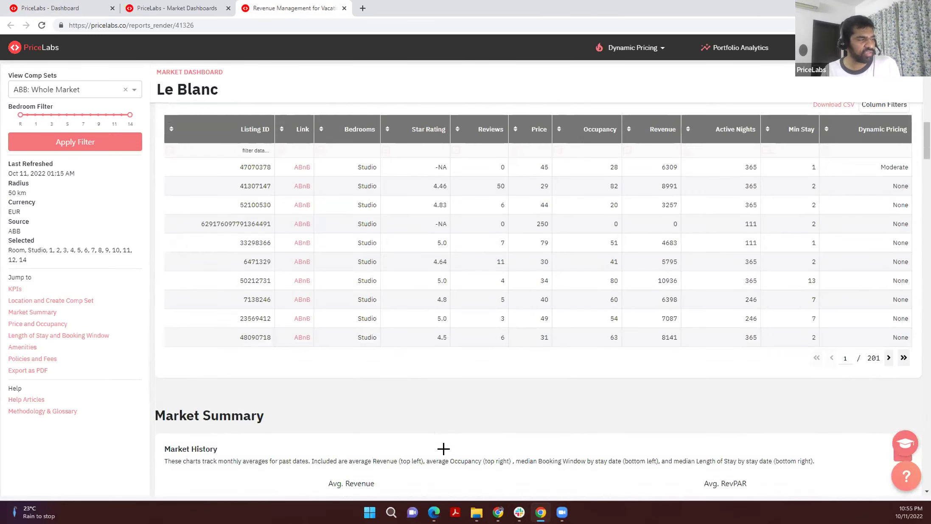
{"action": "scroll", "coordinate": [375, 478], "scroll_direction": "up", "scroll_amount": 5}
{"action": "scroll", "coordinate": [386, 457], "scroll_direction": "up", "scroll_amount": 3}
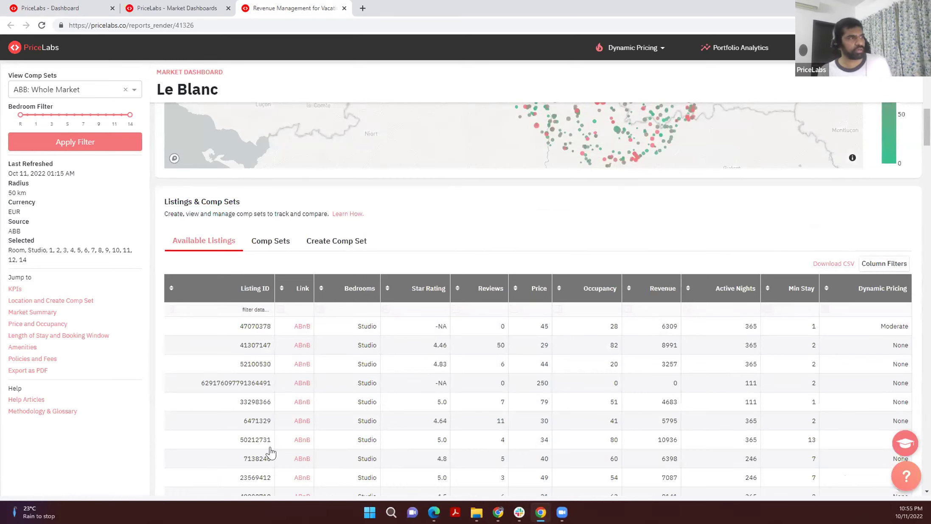
{"action": "scroll", "coordinate": [424, 388], "scroll_direction": "down", "scroll_amount": 1}
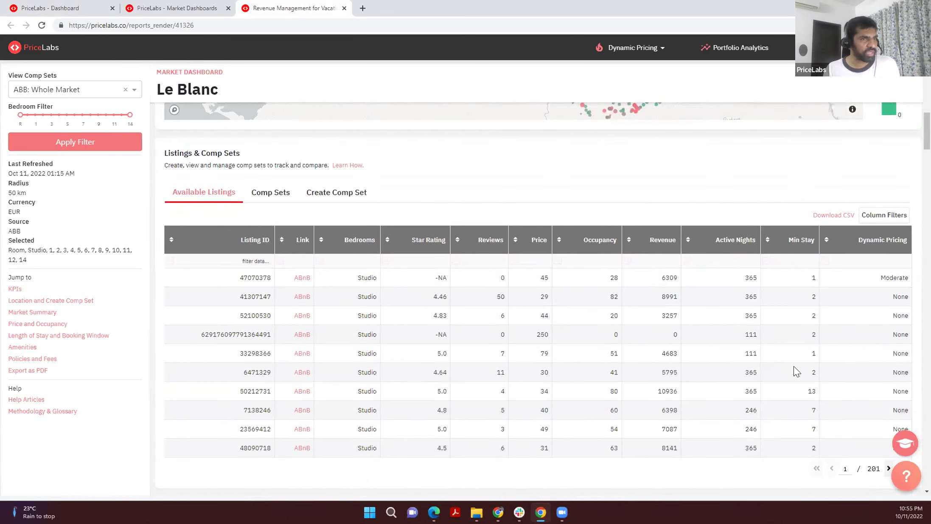
{"action": "scroll", "coordinate": [796, 370], "scroll_direction": "down", "scroll_amount": 1}
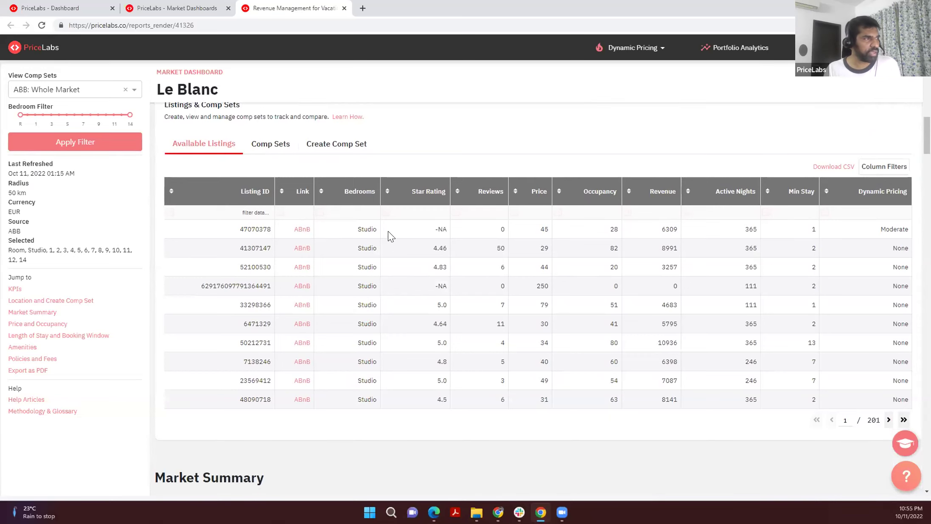
- Filter the Le Blanc available listings to 2 bedrooms and show the Hottub, Pool and Pets Allowed columns
{"action": "left_click", "coordinate": [357, 211]}
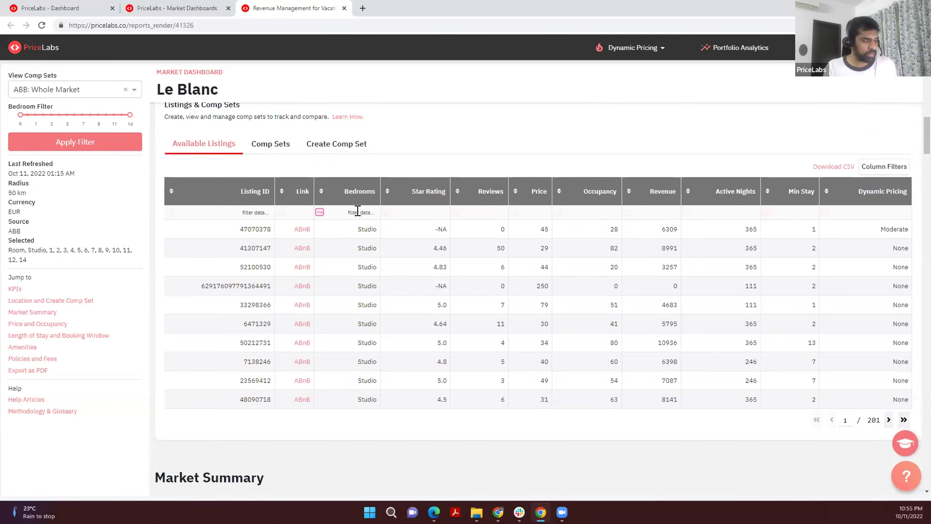
{"action": "type", "text": "=2"}
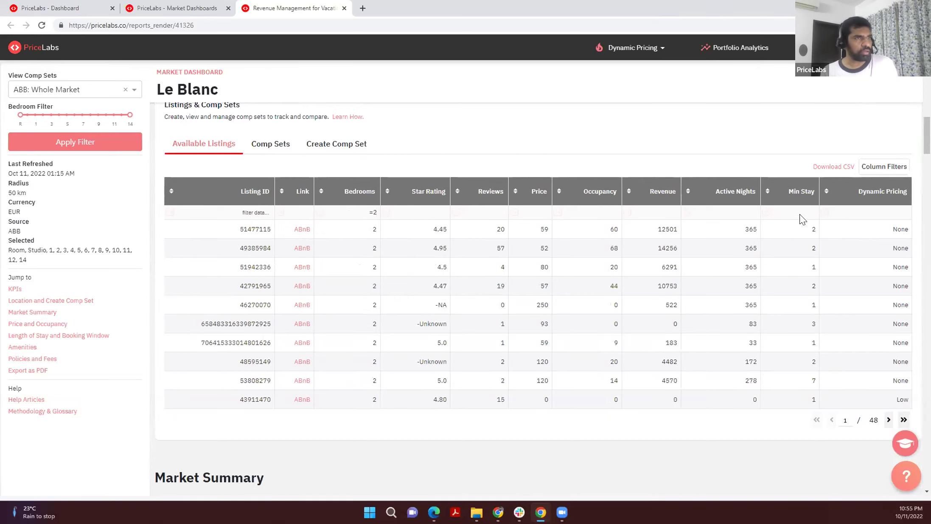
{"action": "left_click", "coordinate": [890, 167]}
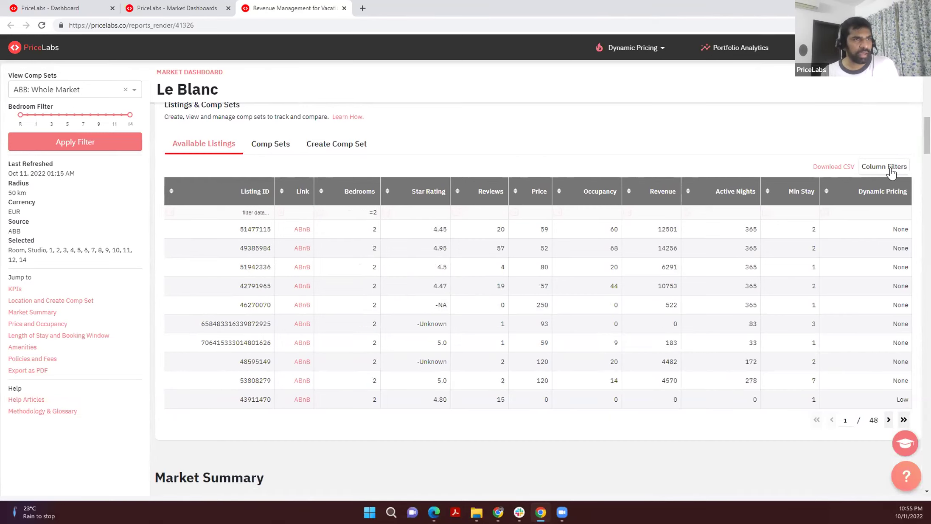
{"action": "left_click", "coordinate": [810, 292]}
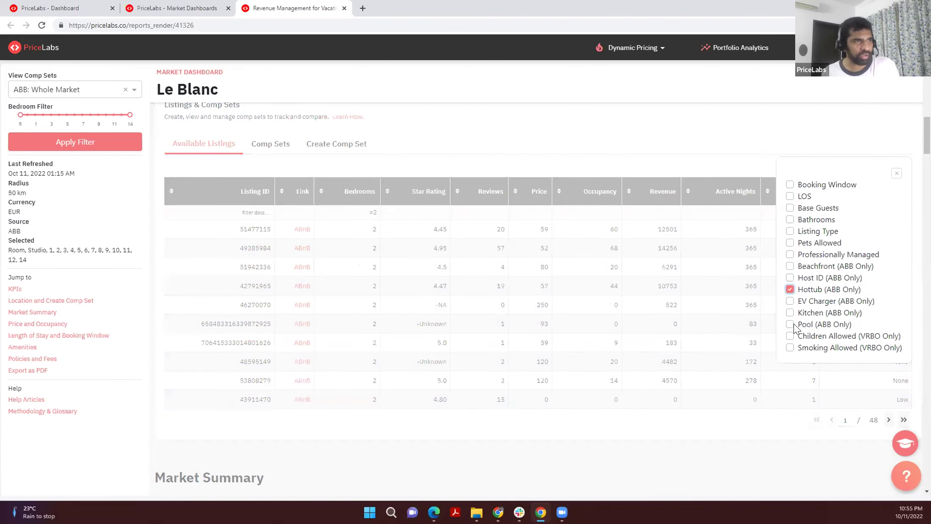
{"action": "left_click", "coordinate": [789, 325]}
{"action": "left_click", "coordinate": [790, 244]}
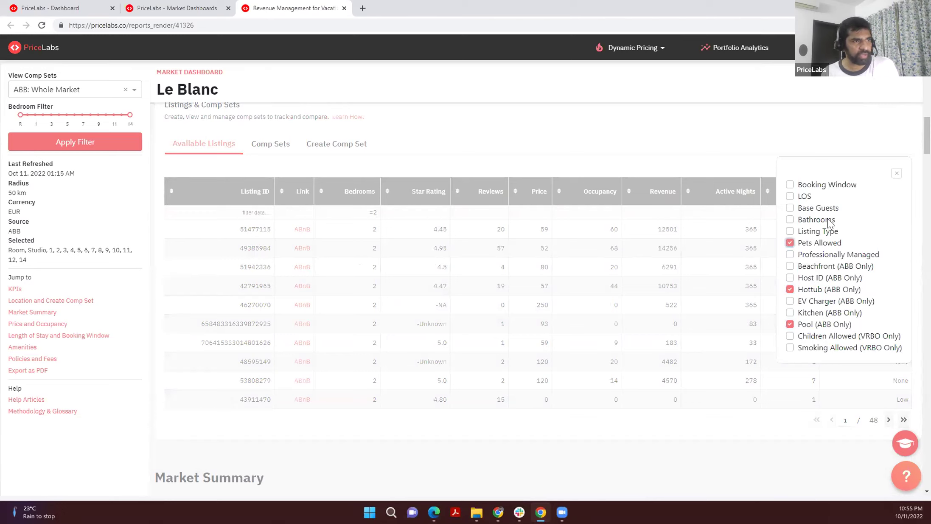
{"action": "left_click", "coordinate": [896, 174]}
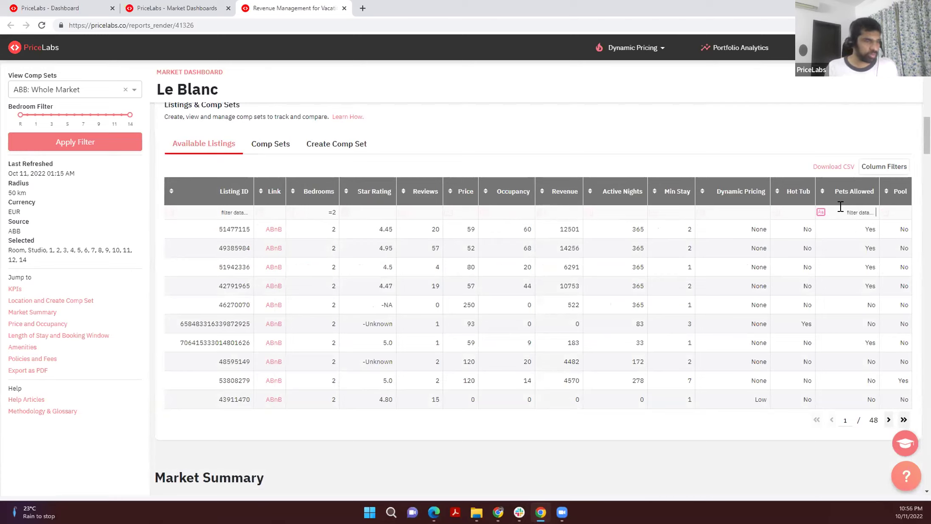
- Filter the available listings so that both Pets Allowed and Pool equal Yes
{"action": "type", "text": "=Yes"}
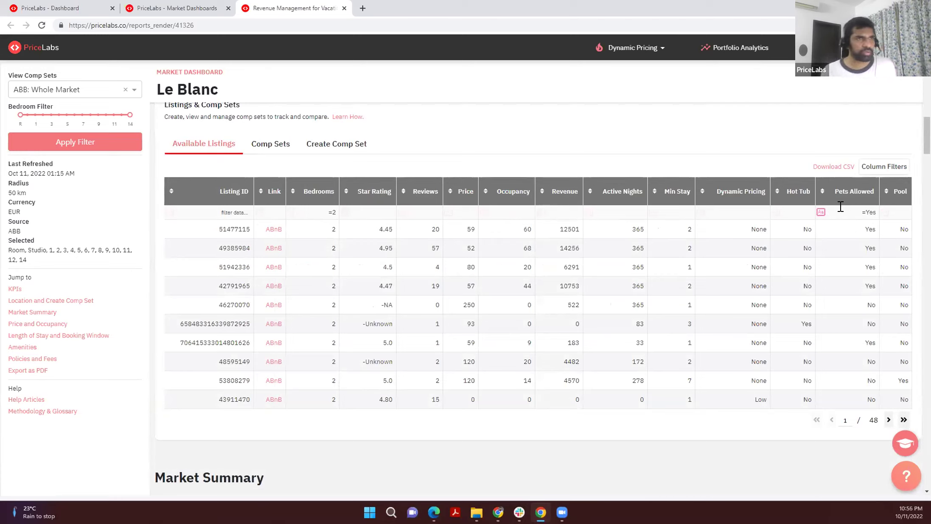
{"action": "left_click", "coordinate": [895, 220]}
{"action": "type", "text": "=Yes"}
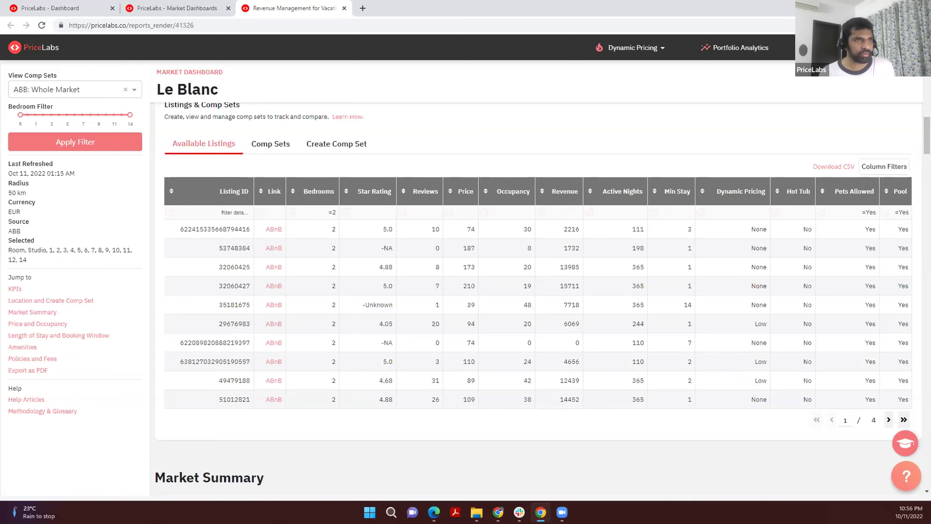
- Begin creating a comp set for Le Blanc and filter its candidate listings to 2 bedrooms
{"action": "left_click", "coordinate": [326, 146]}
{"action": "left_click", "coordinate": [358, 214]}
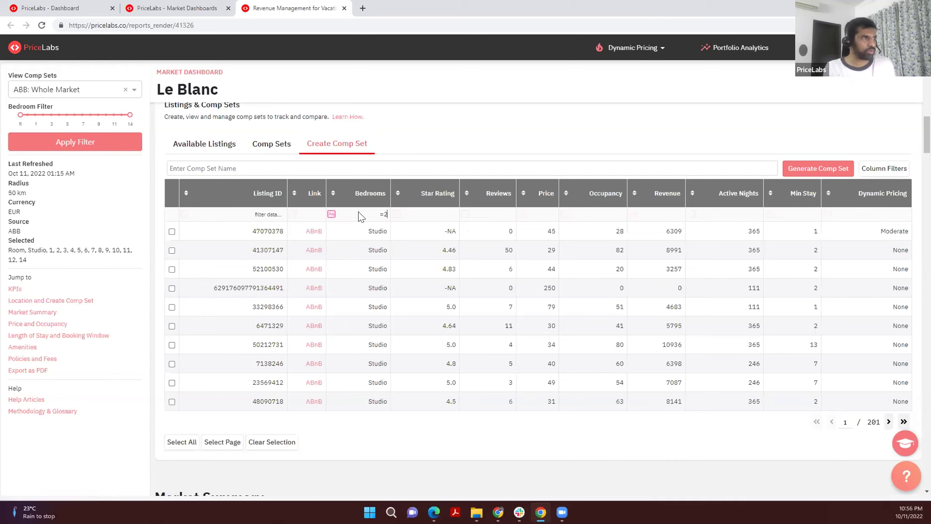
{"action": "type", "text": "=2"}
- Add the Pets Allowed, Hottub and Pool columns to the comp set candidate table
{"action": "left_click", "coordinate": [884, 168]}
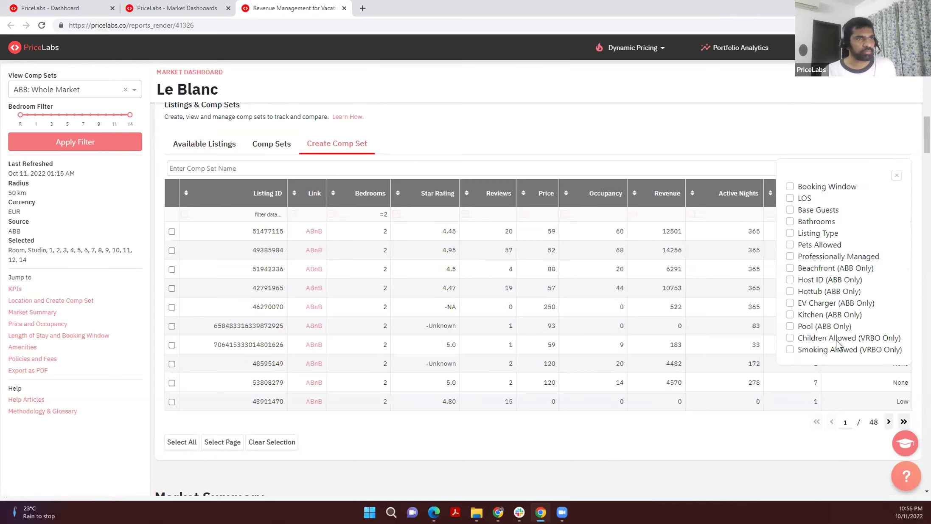
{"action": "left_click", "coordinate": [810, 247]}
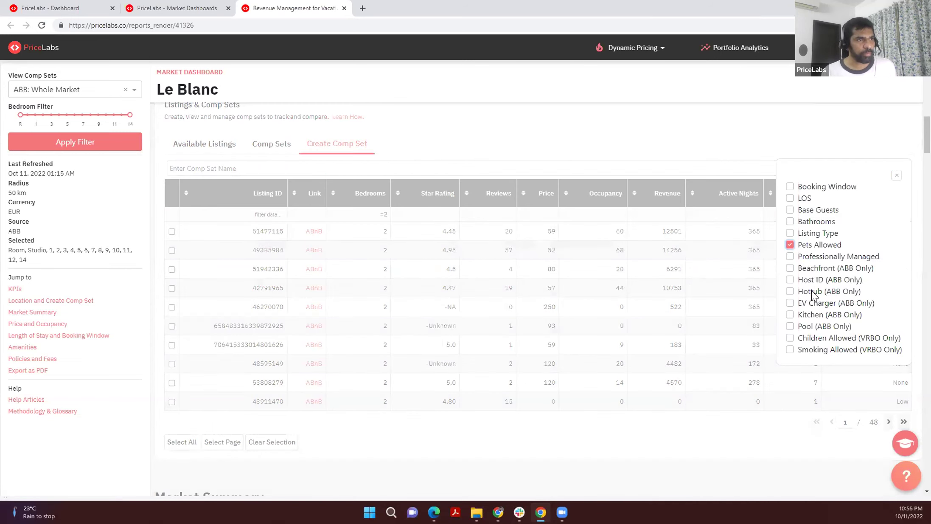
{"action": "left_click", "coordinate": [811, 293]}
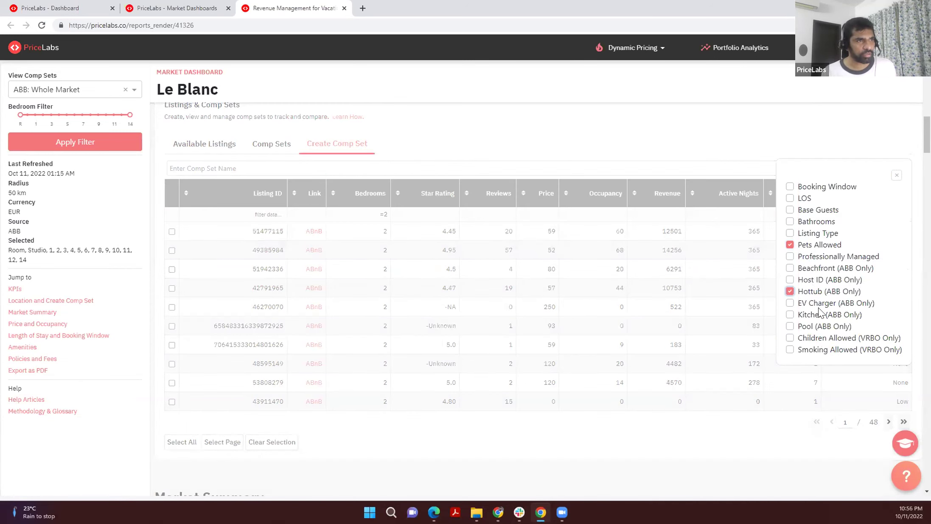
{"action": "left_click", "coordinate": [820, 326]}
{"action": "left_click", "coordinate": [897, 175]}
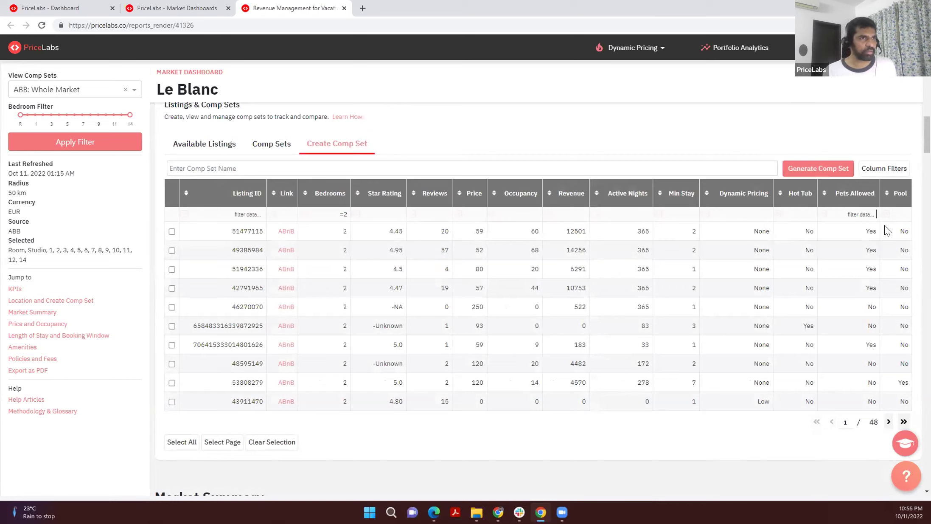
- Filter the comp set candidates to Pets Allowed and Pool equal to Yes, and select all matching listings
{"action": "type", "text": "=Yes"}
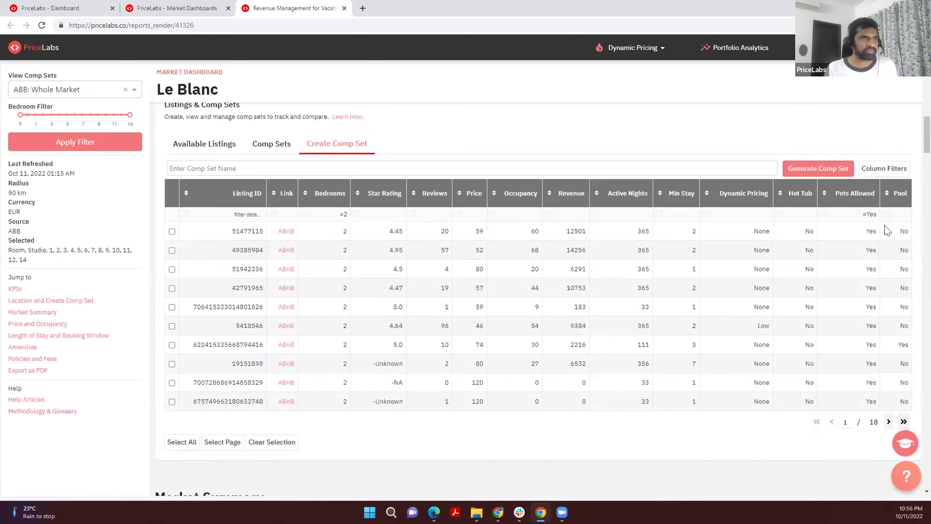
{"action": "left_click", "coordinate": [898, 214]}
{"action": "type", "text": "=Yes"}
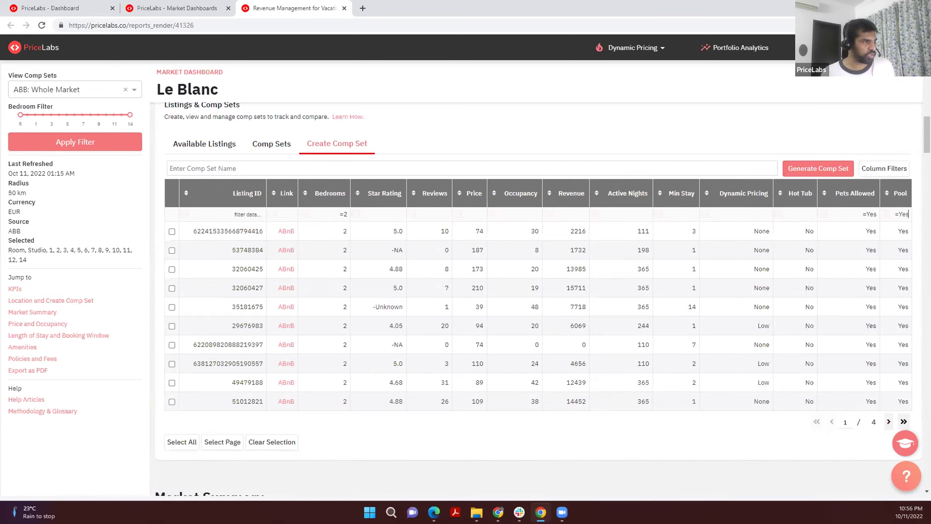
{"action": "left_click", "coordinate": [185, 445]}
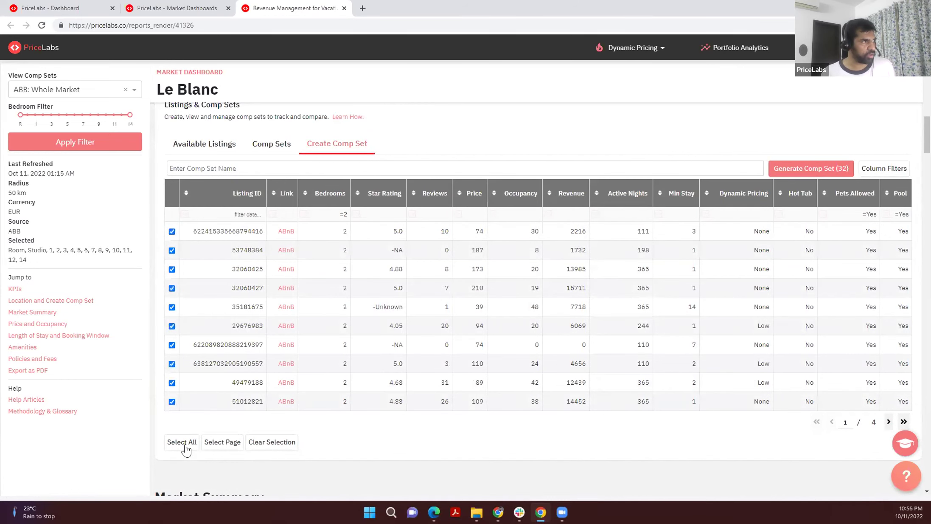
- Name the comp set "Leblanc 2 bed Pool + Pets allowed" and try to generate it
{"action": "left_click", "coordinate": [217, 168]}
{"action": "type", "text": "Leblanc 2 bed Pool + Pets allowed"}
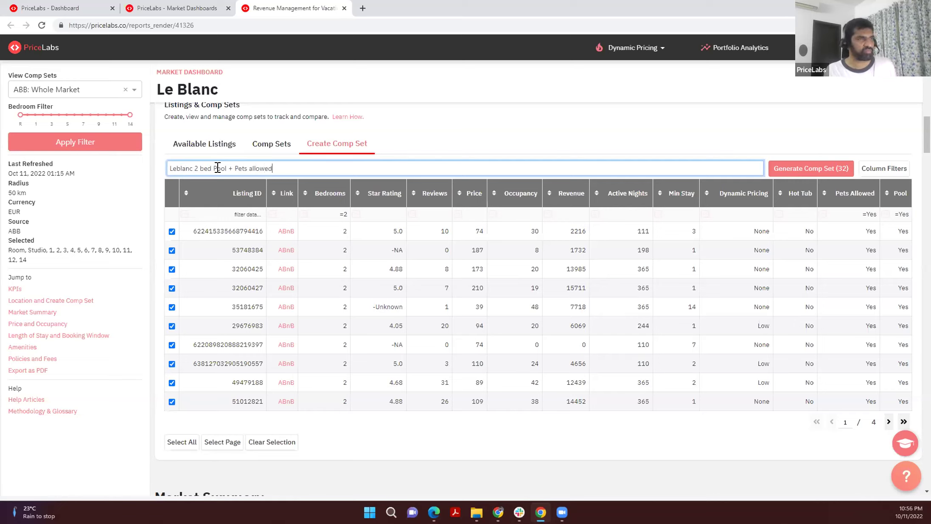
{"action": "left_click", "coordinate": [814, 169]}
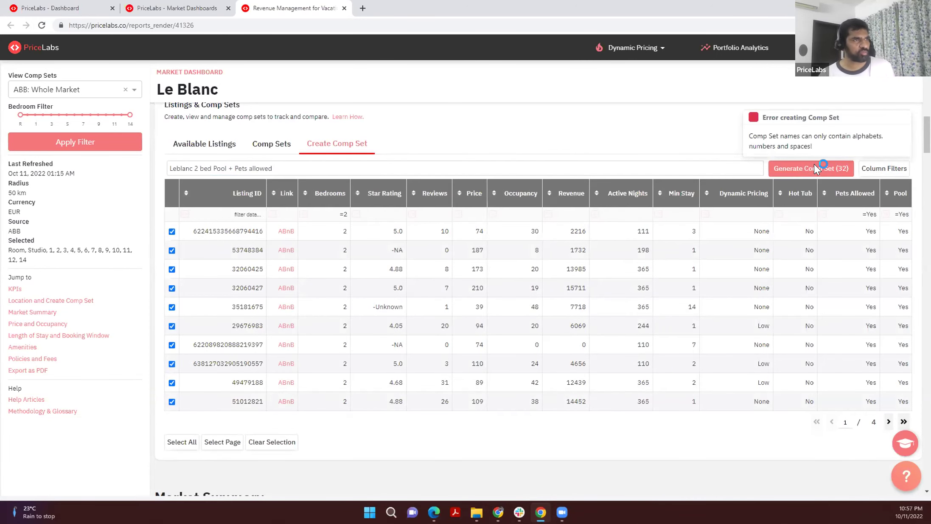
- Remove the plus sign from the comp set name, then generate the comp set and confirm its creation
{"action": "left_click", "coordinate": [232, 168]}
{"action": "key", "text": "BackSpace"}
{"action": "key", "text": "End"}
{"action": "key", "text": "BackSpace"}
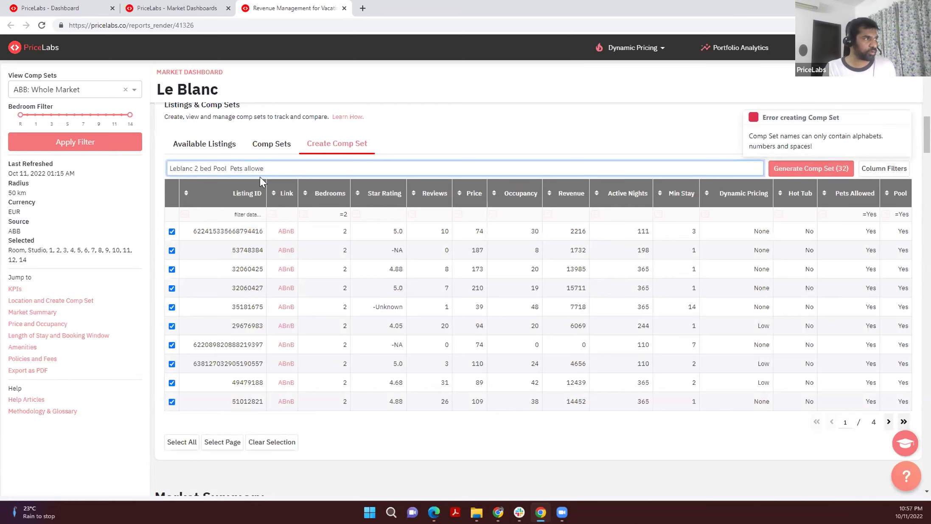
{"action": "type", "text": "d"}
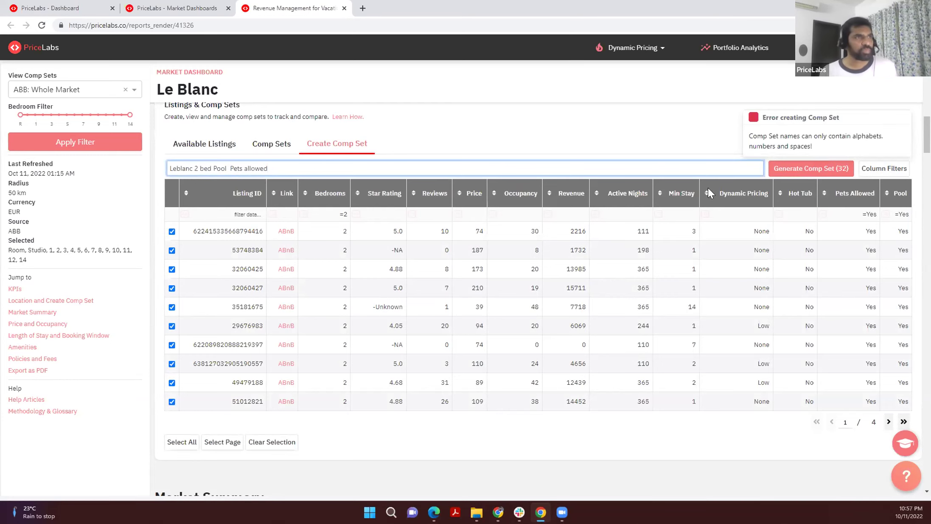
{"action": "left_click", "coordinate": [820, 168]}
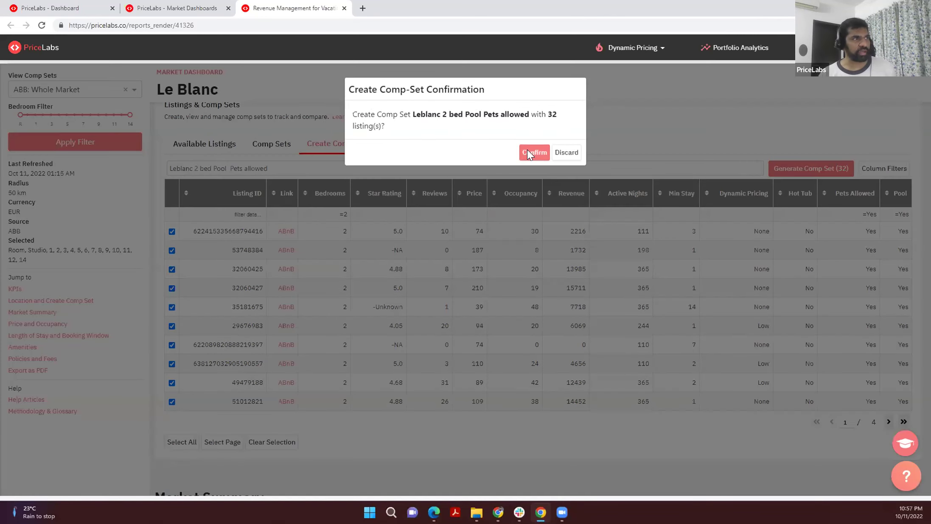
{"action": "left_click", "coordinate": [528, 151]}
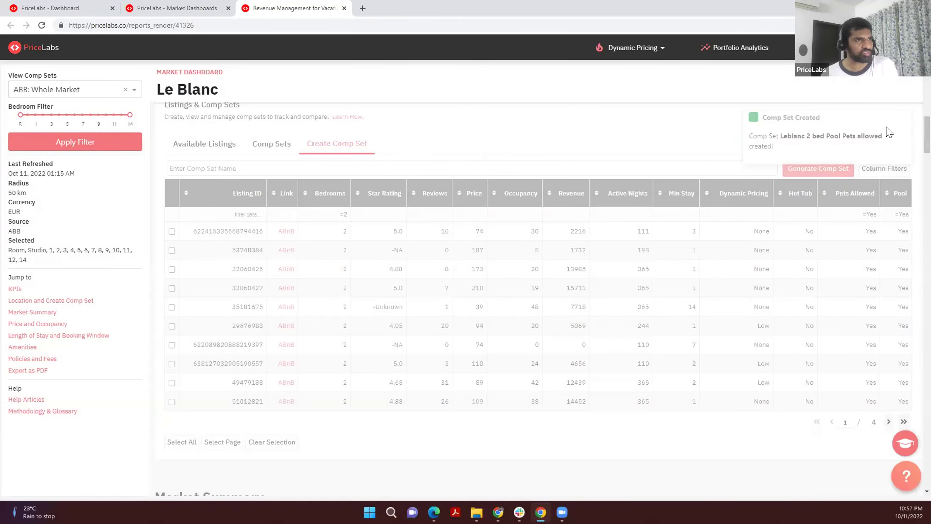
- Examine the Le Blanc market summary, occupancy, price and day-of-week charts, extending the future occupancy chart back into past dates
{"action": "scroll", "coordinate": [437, 360], "scroll_direction": "down", "scroll_amount": 10}
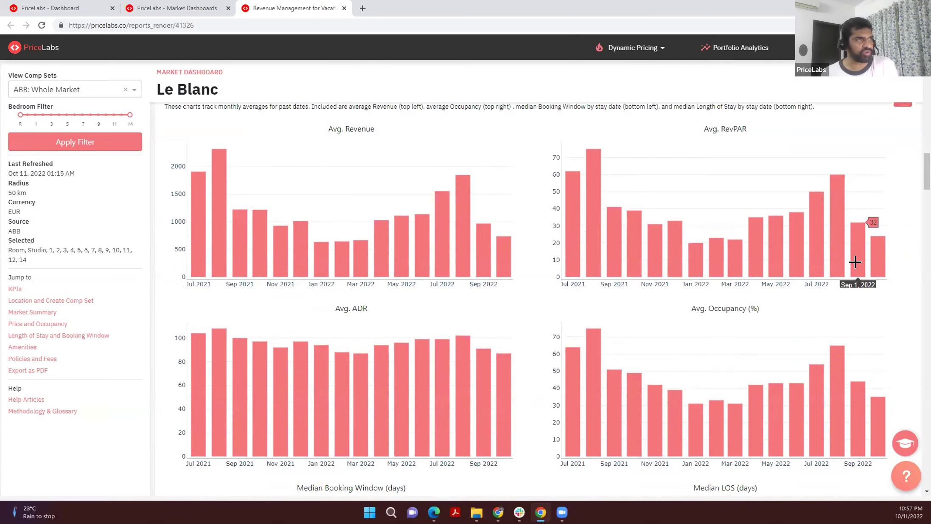
{"action": "scroll", "coordinate": [430, 379], "scroll_direction": "down", "scroll_amount": 15}
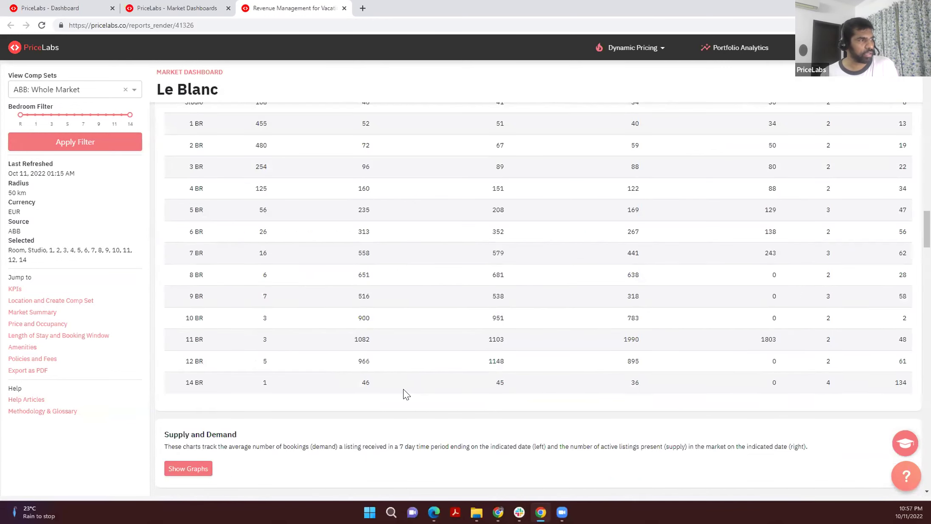
{"action": "scroll", "coordinate": [403, 388], "scroll_direction": "down", "scroll_amount": 10}
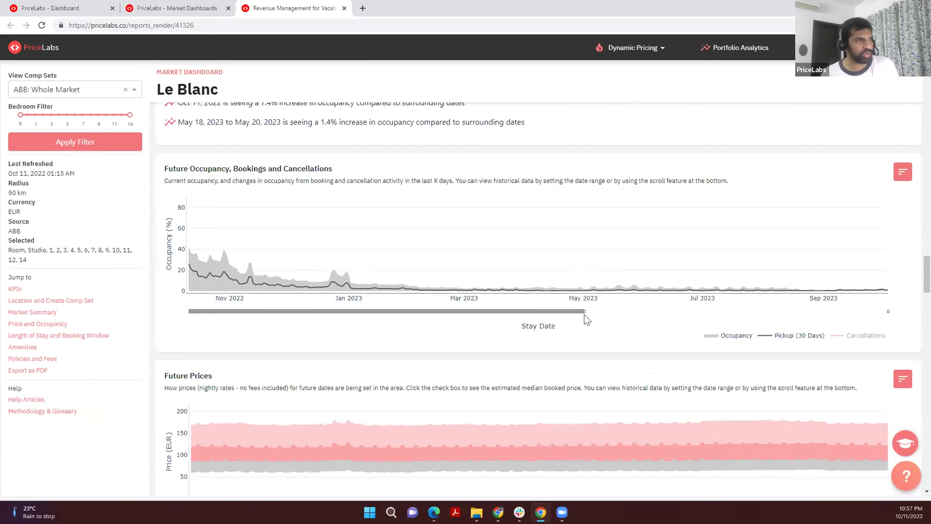
{"action": "left_click_drag", "start_coordinate": [584, 310], "coordinate": [286, 312]}
{"action": "scroll", "coordinate": [394, 368], "scroll_direction": "down", "scroll_amount": 1}
{"action": "scroll", "coordinate": [395, 368], "scroll_direction": "down", "scroll_amount": 11}
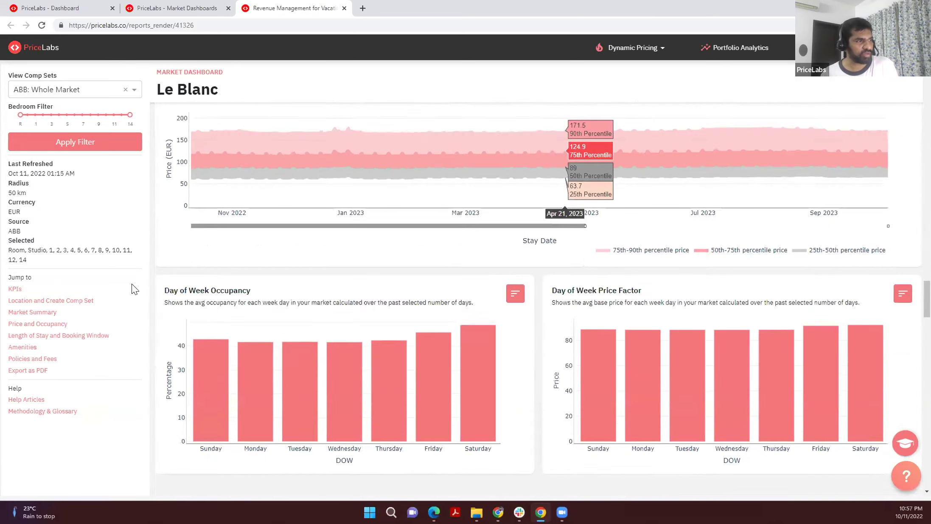
{"action": "scroll", "coordinate": [302, 367], "scroll_direction": "down", "scroll_amount": 5}
{"action": "scroll", "coordinate": [161, 248], "scroll_direction": "up", "scroll_amount": 12}
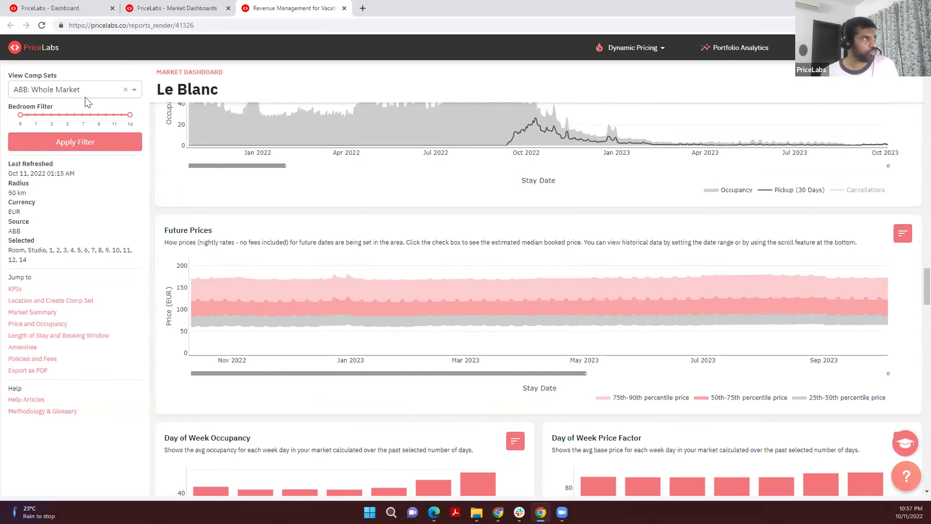
- Apply the "ABB Comp: Leblanc 2 bed Pool Pets allowed" comp set to the Le Blanc market dashboard
{"action": "left_click", "coordinate": [72, 96]}
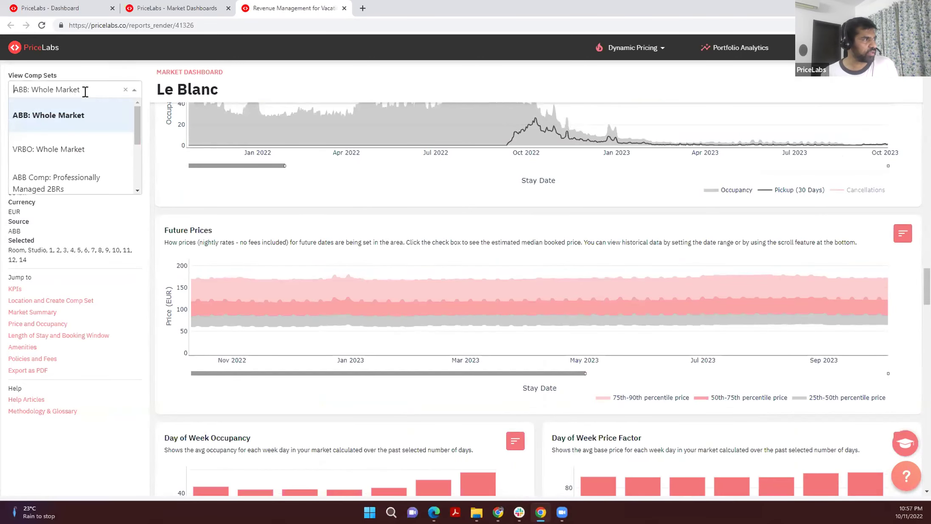
{"action": "scroll", "coordinate": [86, 151], "scroll_direction": "down", "scroll_amount": 3}
{"action": "scroll", "coordinate": [82, 205], "scroll_direction": "up", "scroll_amount": 3}
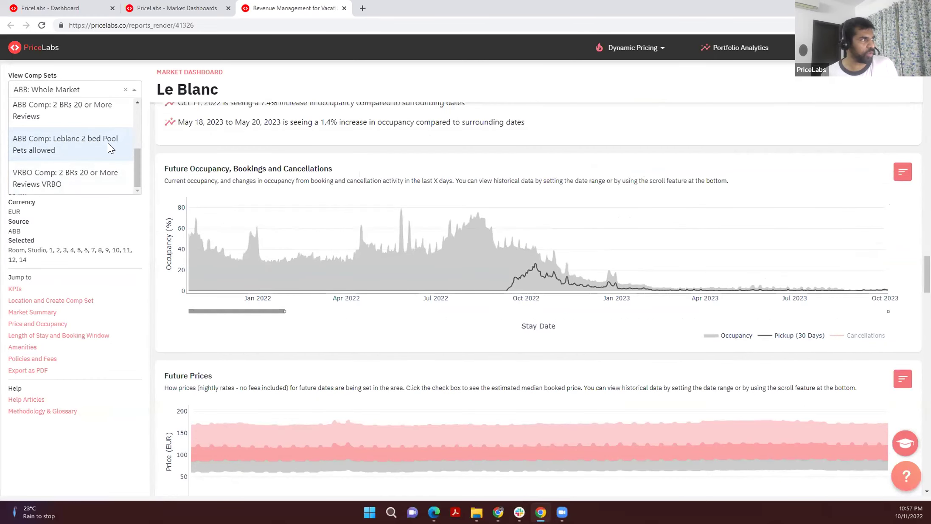
{"action": "left_click", "coordinate": [60, 143]}
{"action": "left_click", "coordinate": [67, 113]}
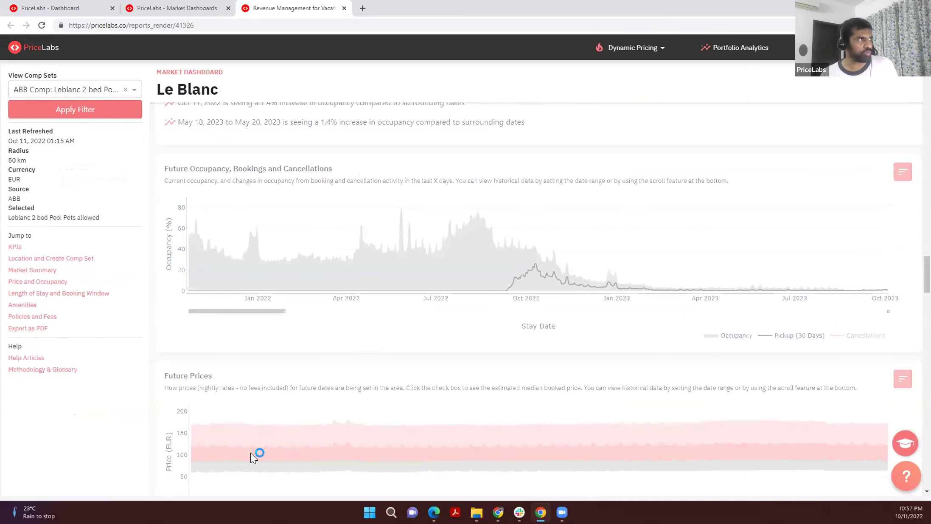
- Look for the new Leblanc comp set among the Le Blanc market dashboard categories in Florida Beach House's neighborhood data filter
{"action": "left_click", "coordinate": [40, 8]}
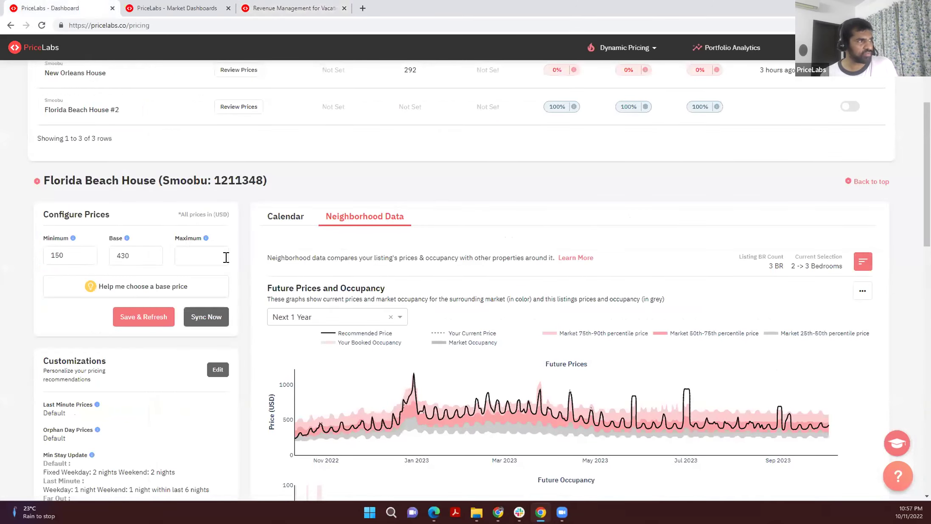
{"action": "left_click", "coordinate": [300, 216]}
{"action": "left_click", "coordinate": [363, 222]}
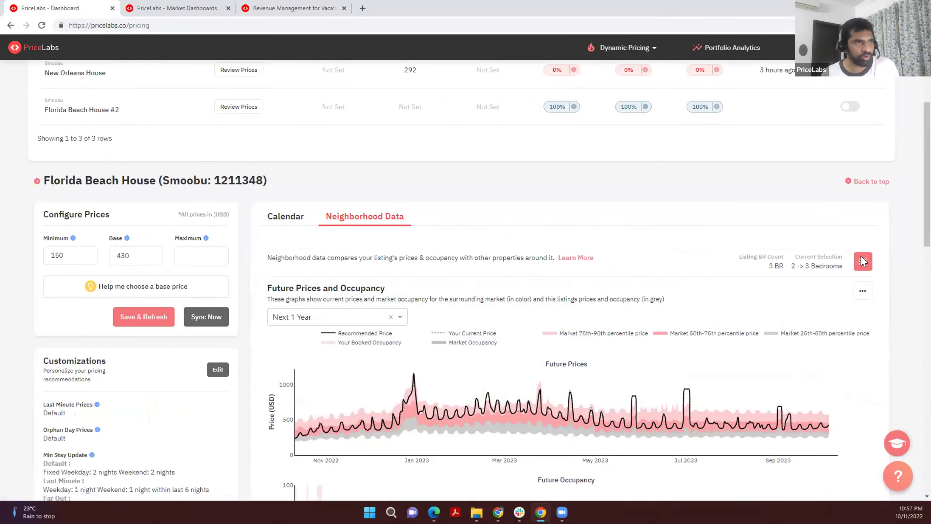
{"action": "left_click", "coordinate": [862, 260]}
{"action": "left_click", "coordinate": [768, 312]}
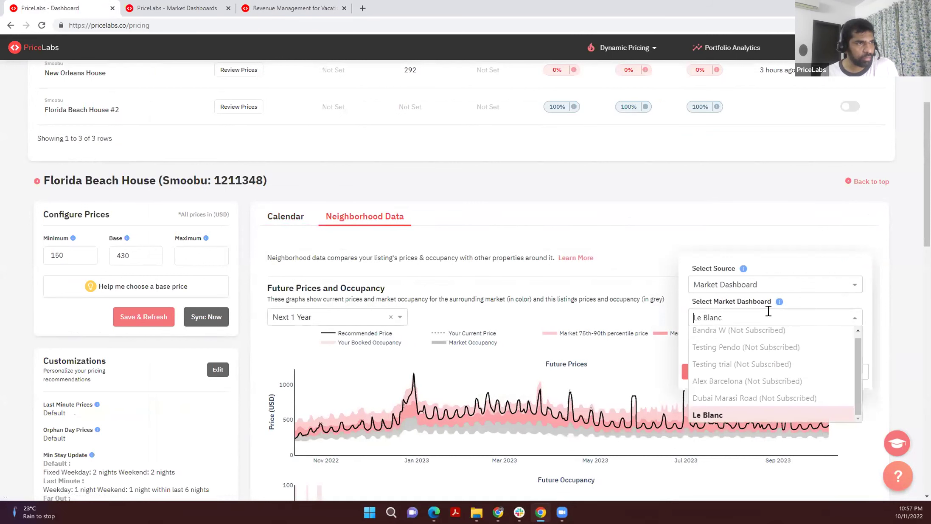
{"action": "left_click", "coordinate": [748, 283]}
{"action": "left_click", "coordinate": [758, 322]}
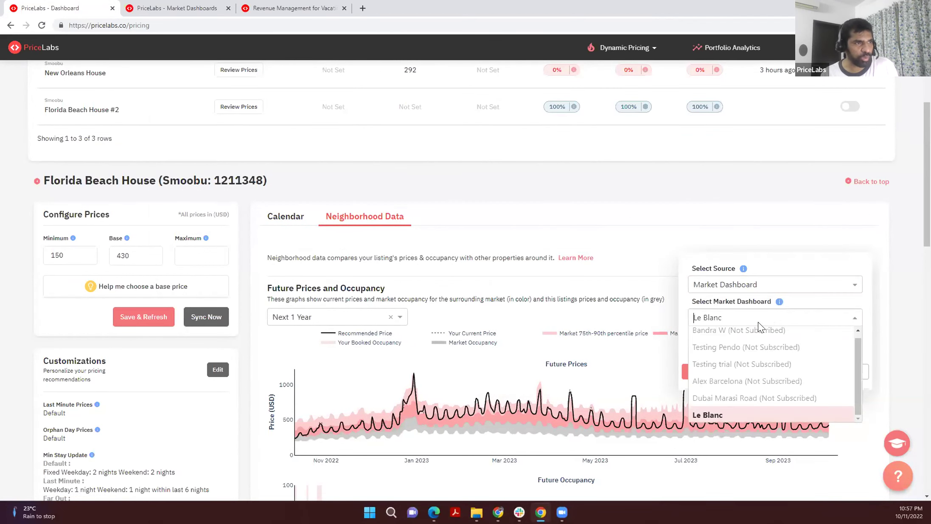
{"action": "left_click", "coordinate": [759, 414]}
{"action": "left_click", "coordinate": [767, 351]}
{"action": "scroll", "coordinate": [762, 406], "scroll_direction": "down", "scroll_amount": 5}
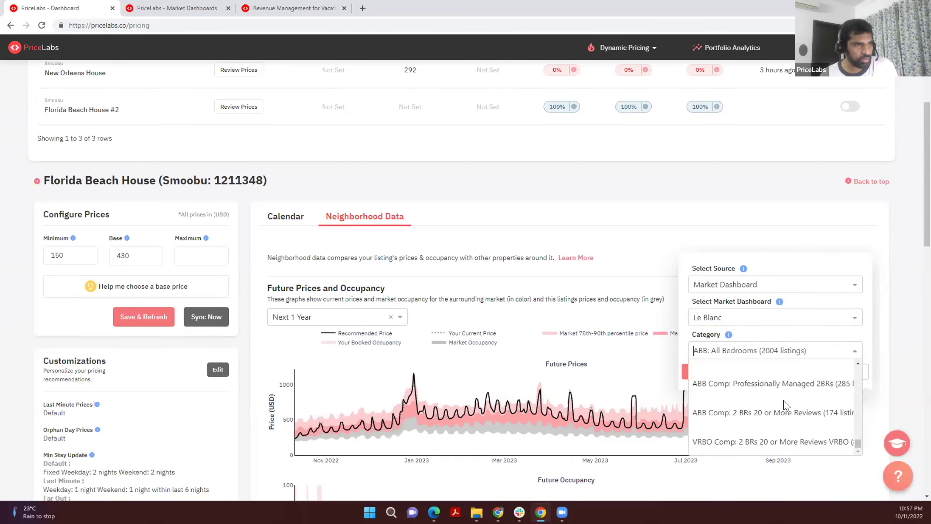
{"action": "scroll", "coordinate": [835, 385], "scroll_direction": "up", "scroll_amount": 3}
{"action": "left_click", "coordinate": [881, 376]}
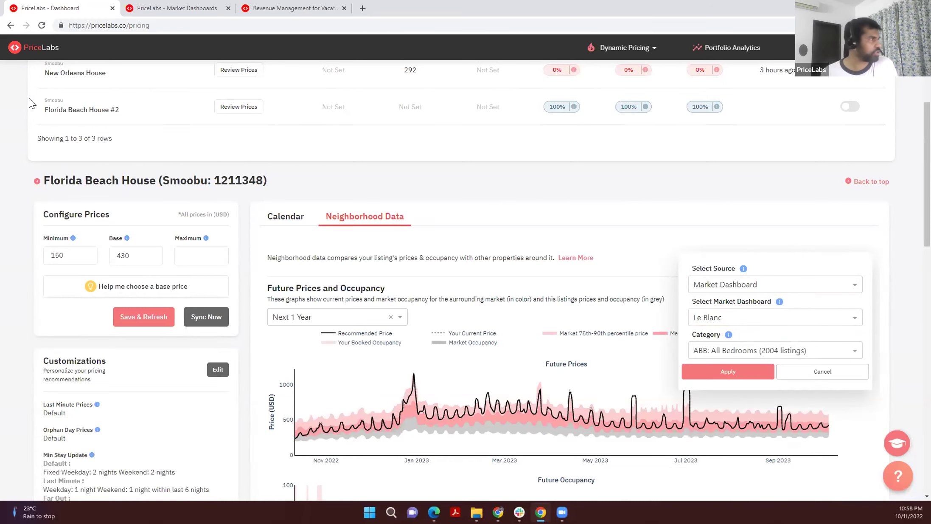
- Reload the pricing page and reopen the neighborhood data for Florida Beach House
{"action": "left_click", "coordinate": [40, 26]}
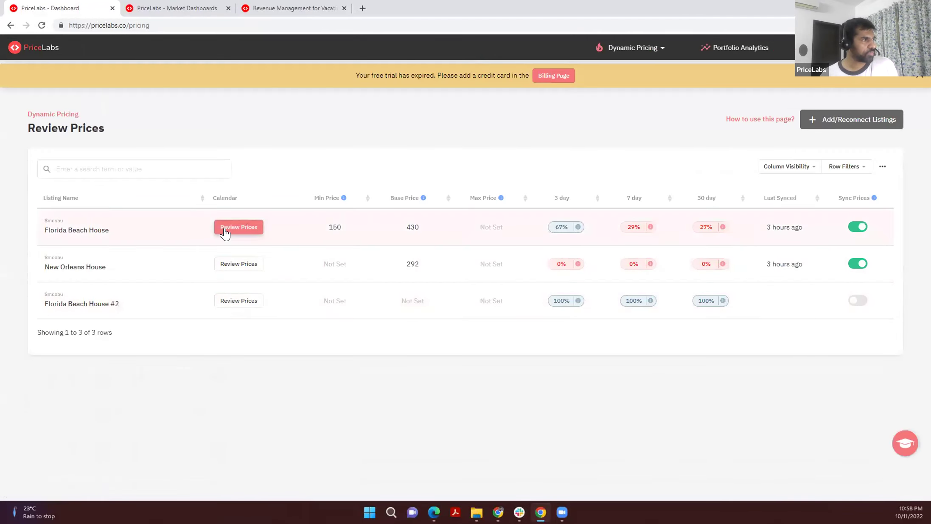
{"action": "left_click", "coordinate": [225, 233]}
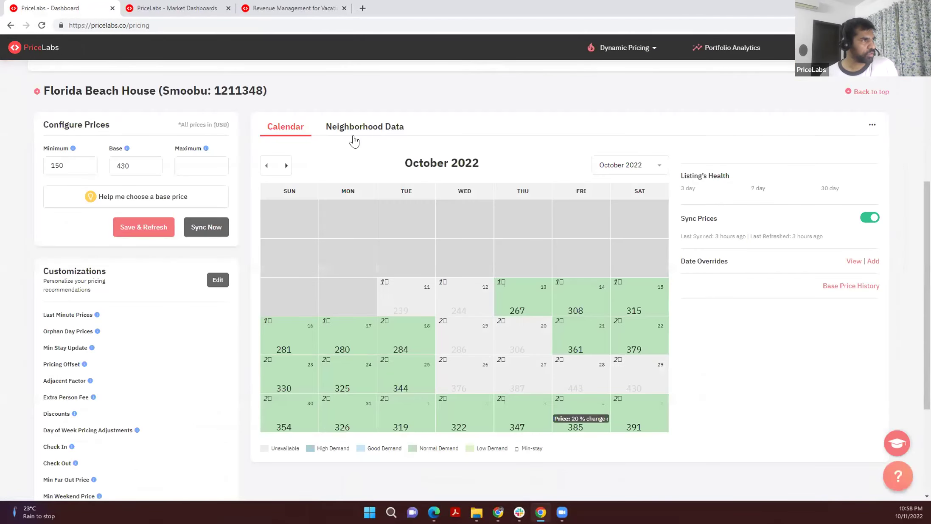
{"action": "left_click", "coordinate": [353, 137]}
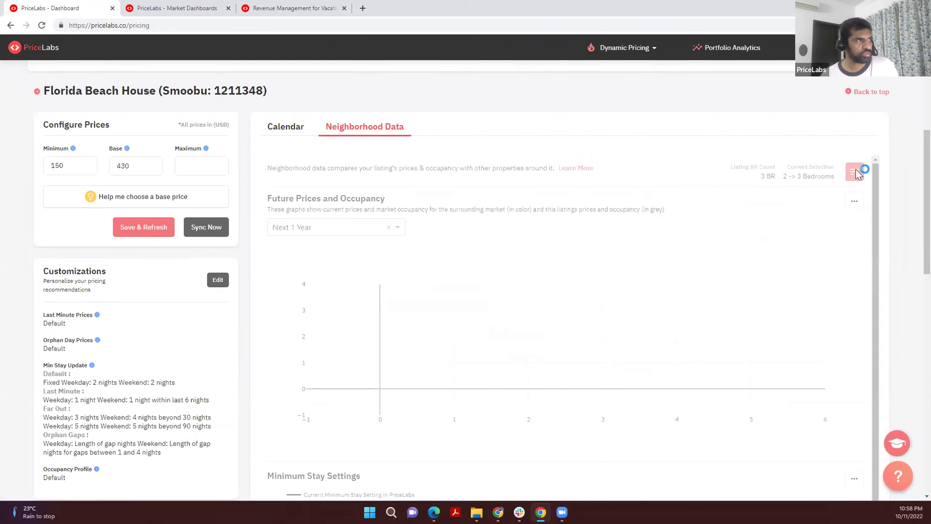
- Filter the neighborhood data by source Market Dashboard, dashboard Le Blanc and category "ABB Comp: Leblanc 2 bed Pool Pets allowed", and review the updated graphs
{"action": "left_click", "coordinate": [861, 172]}
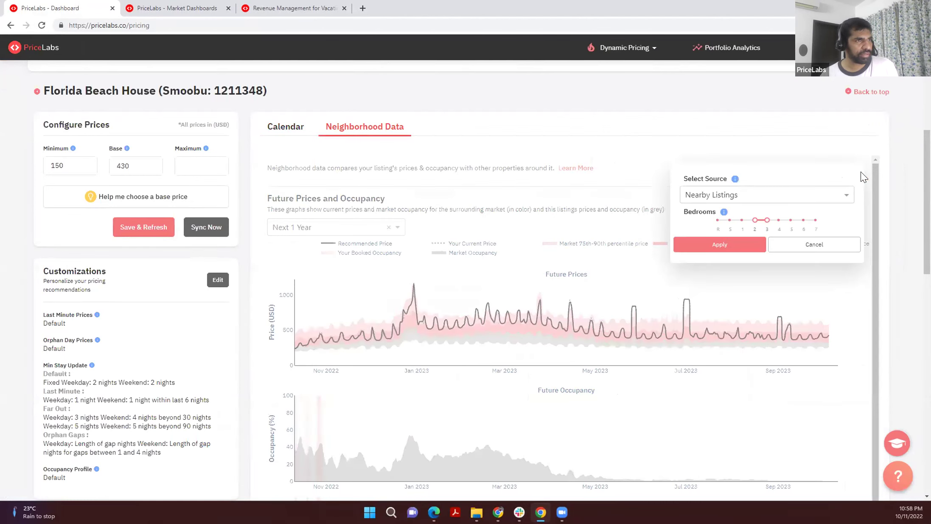
{"action": "left_click", "coordinate": [743, 194]}
{"action": "left_click", "coordinate": [726, 223]}
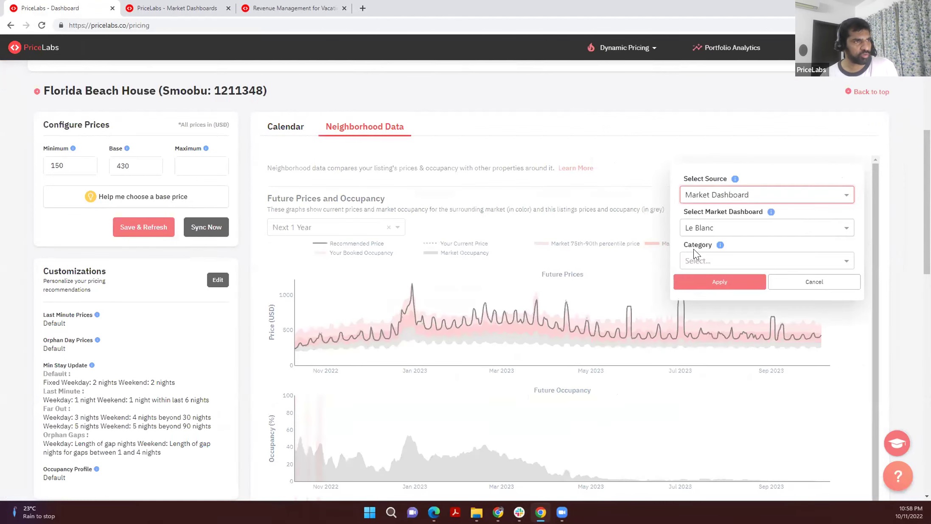
{"action": "left_click", "coordinate": [711, 261]}
{"action": "scroll", "coordinate": [743, 322], "scroll_direction": "down", "scroll_amount": 5}
{"action": "scroll", "coordinate": [743, 322], "scroll_direction": "down", "scroll_amount": 10}
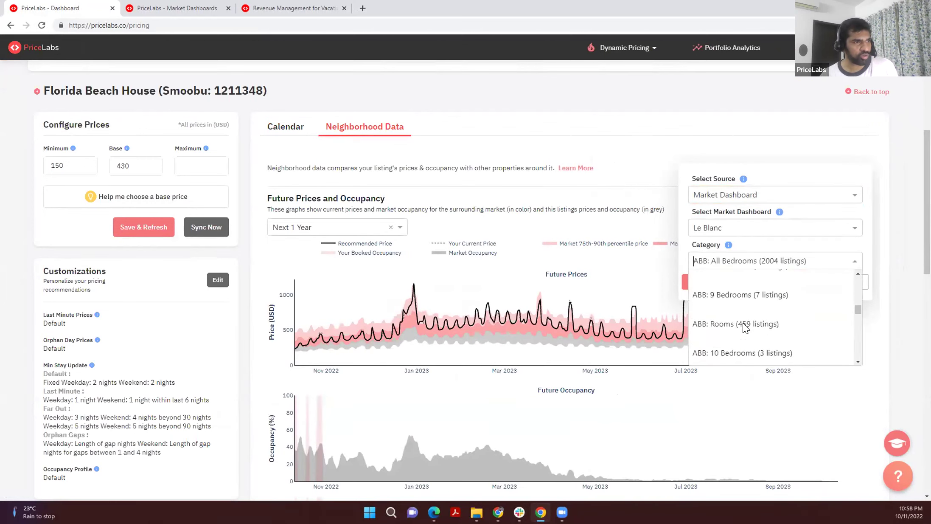
{"action": "scroll", "coordinate": [743, 322], "scroll_direction": "down", "scroll_amount": 10}
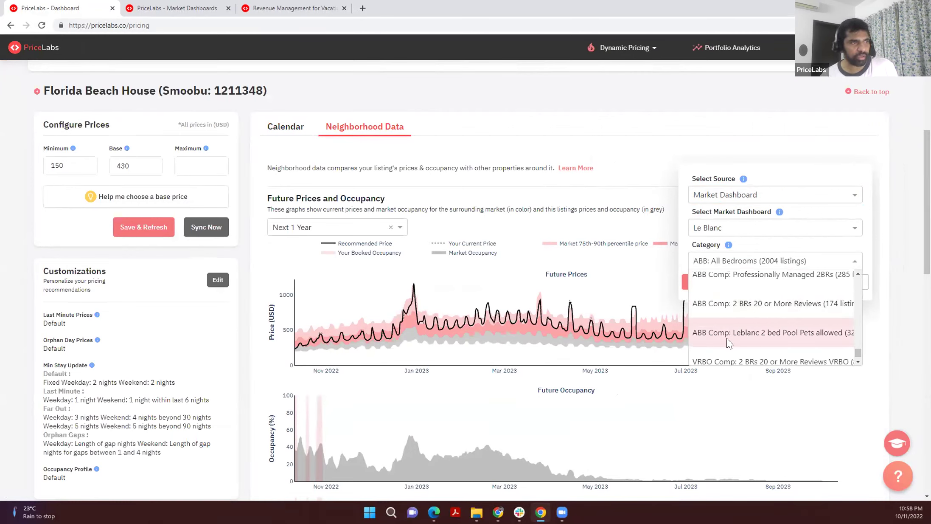
{"action": "left_click", "coordinate": [825, 331]}
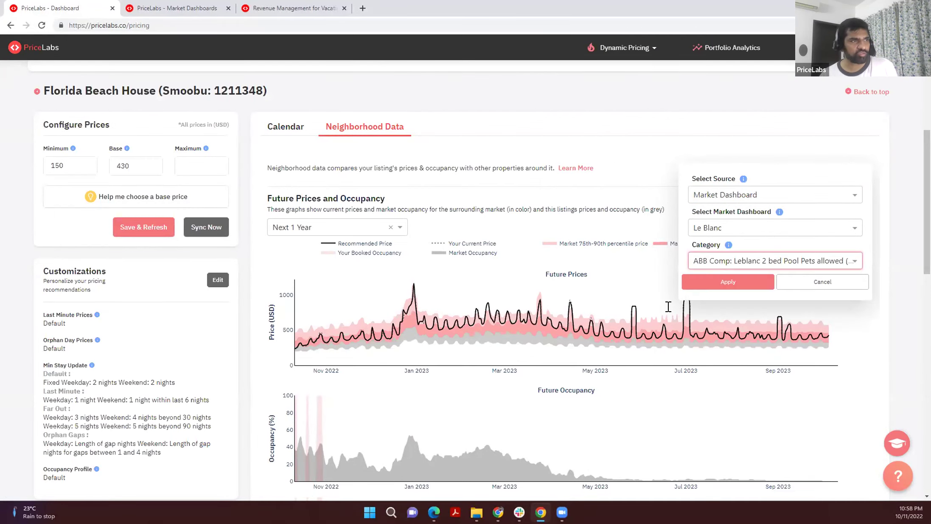
{"action": "left_click", "coordinate": [723, 284]}
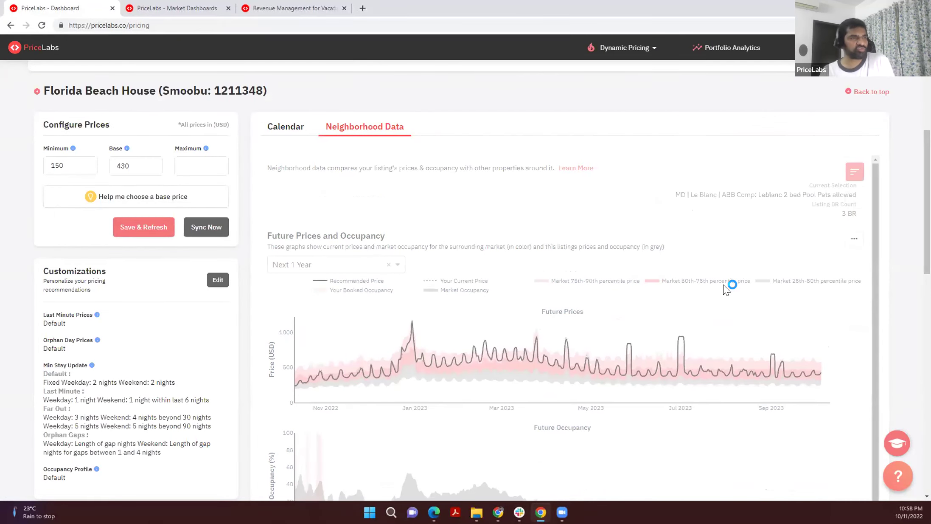
{"action": "left_click_drag", "start_coordinate": [685, 198], "coordinate": [820, 204]}
{"action": "scroll", "coordinate": [591, 297], "scroll_direction": "down", "scroll_amount": 2}
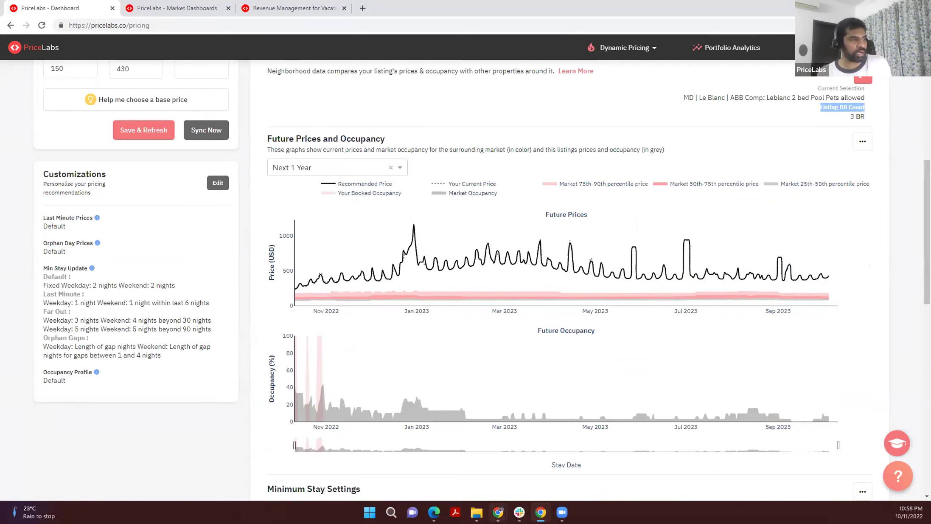
{"action": "mouse_move", "coordinate": [540, 512]}
{"action": "left_click", "coordinate": [573, 454]}
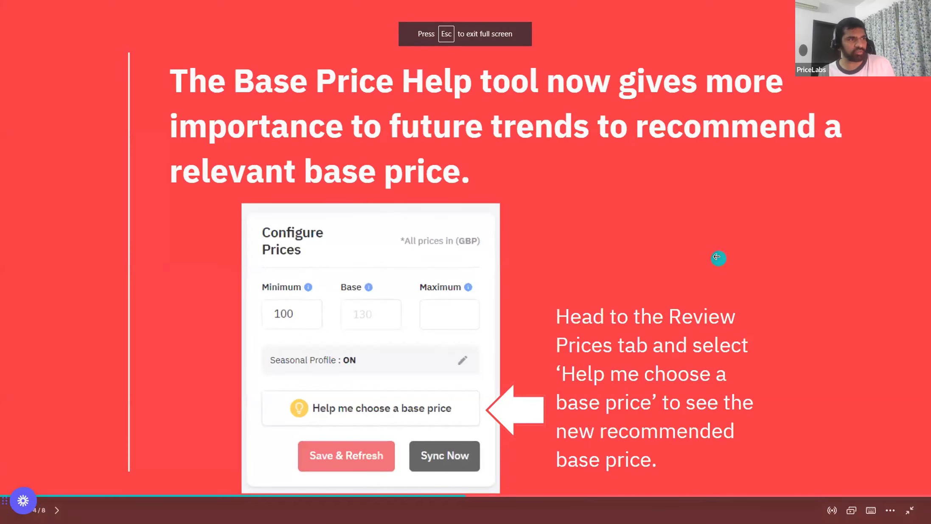
{"action": "left_click", "coordinate": [726, 248]}
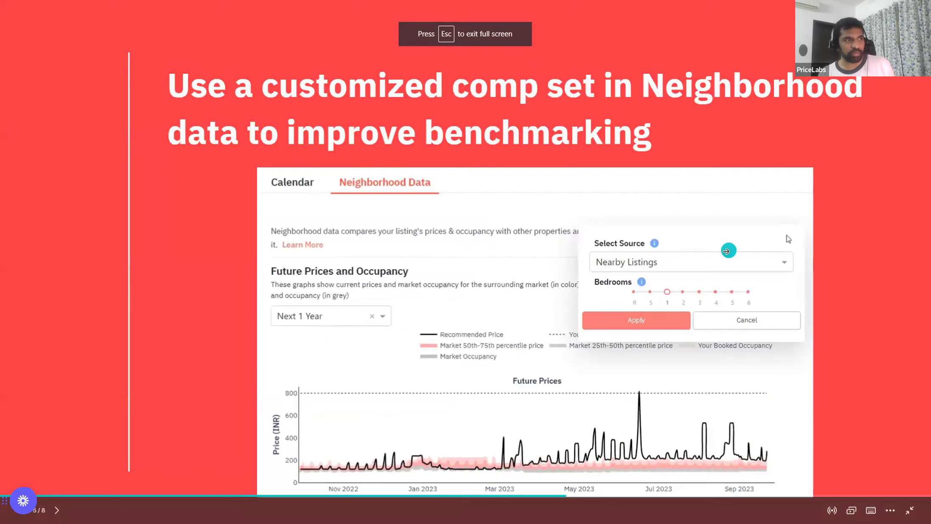
{"action": "left_click", "coordinate": [708, 359]}
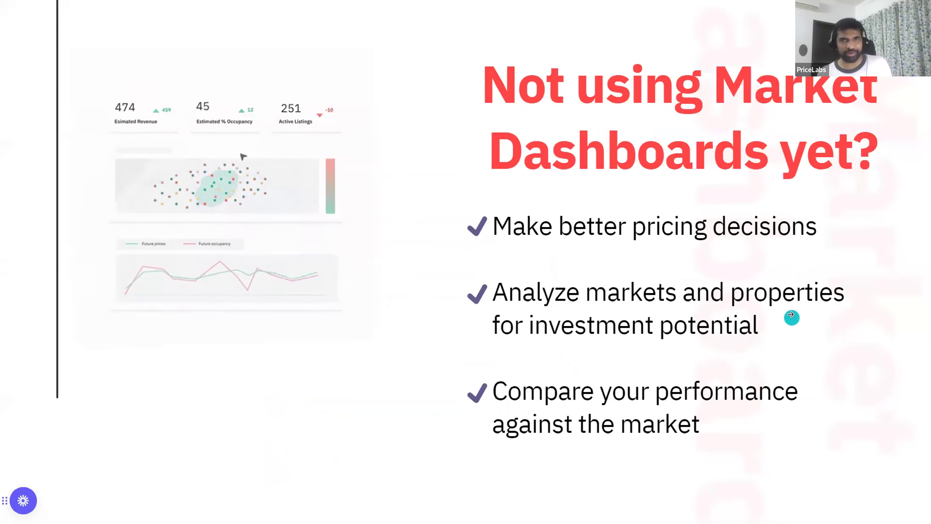
{"action": "key", "text": "alt+Tab"}
- Search the help knowledge base for "performance" and open the article on the performance metrics
{"action": "scroll", "coordinate": [773, 270], "scroll_direction": "up", "scroll_amount": 1}
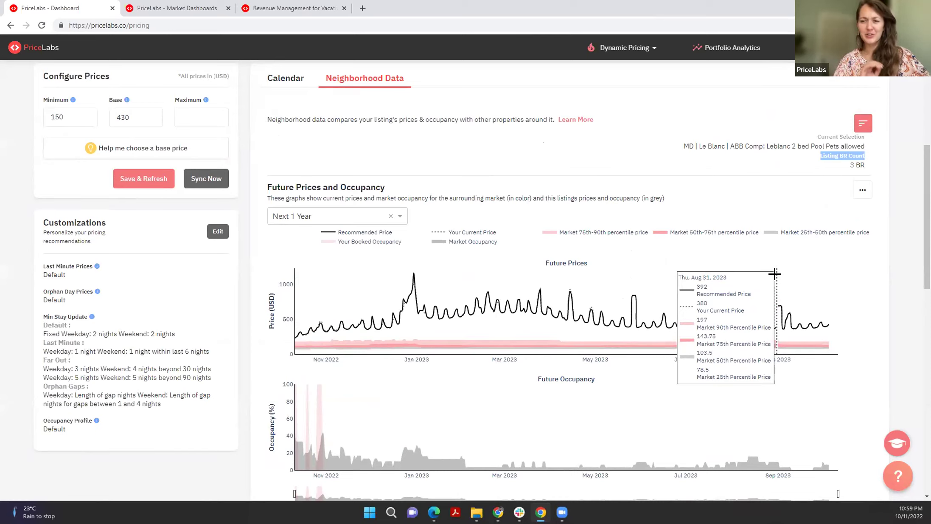
{"action": "scroll", "coordinate": [649, 240], "scroll_direction": "up", "scroll_amount": 8}
{"action": "mouse_move", "coordinate": [570, 227]}
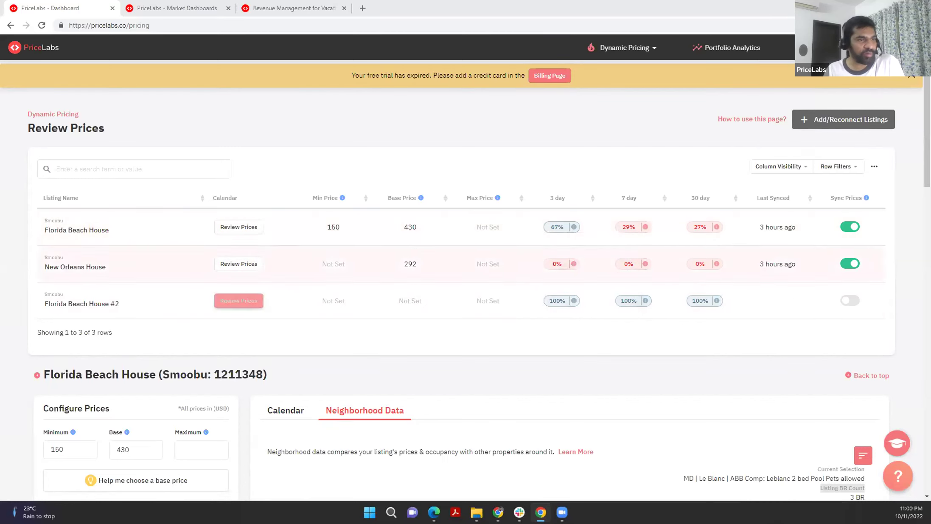
{"action": "left_click", "coordinate": [902, 474]}
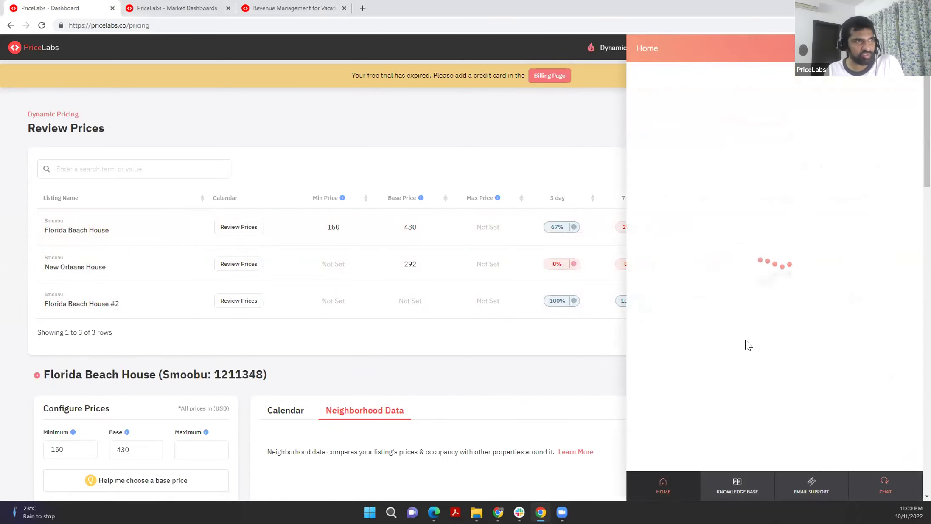
{"action": "left_click", "coordinate": [703, 137]}
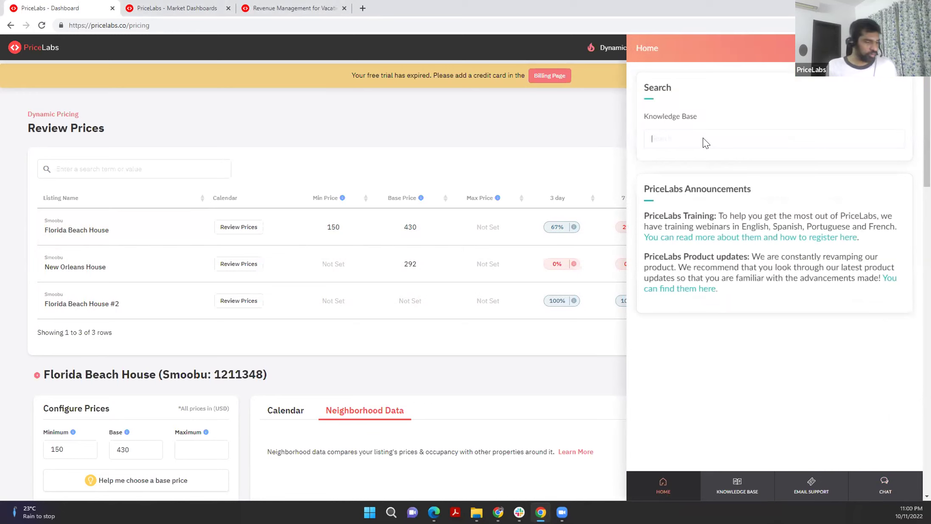
{"action": "type", "text": "perfo"}
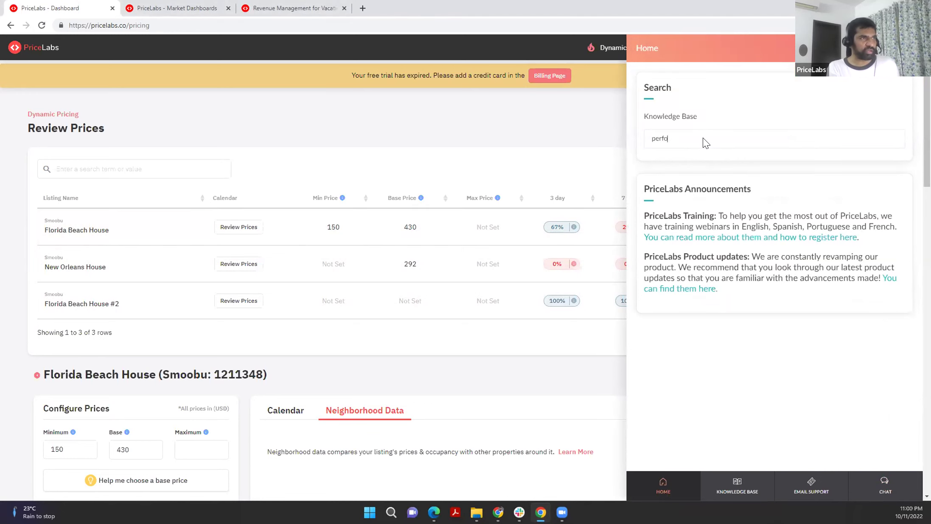
{"action": "type", "text": "rmance"}
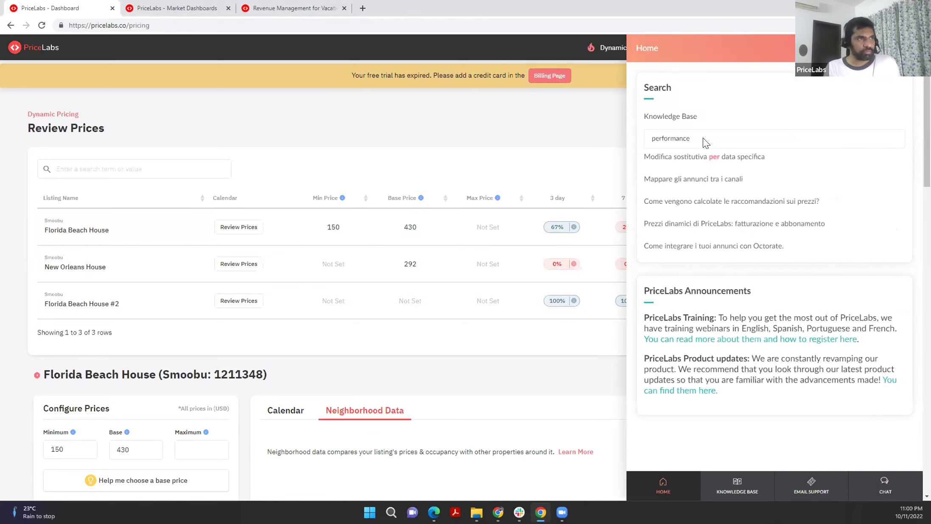
{"action": "left_click", "coordinate": [718, 156]}
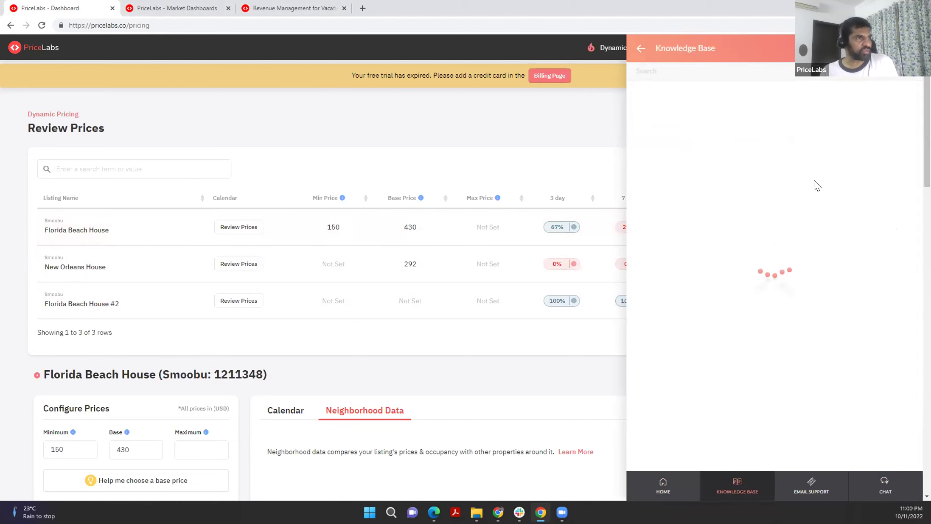
- Examine the article's red, yellow, green and blue rules comparing listing occupancy with market occupancy, and close the help panel
{"action": "scroll", "coordinate": [688, 356], "scroll_direction": "down", "scroll_amount": 2}
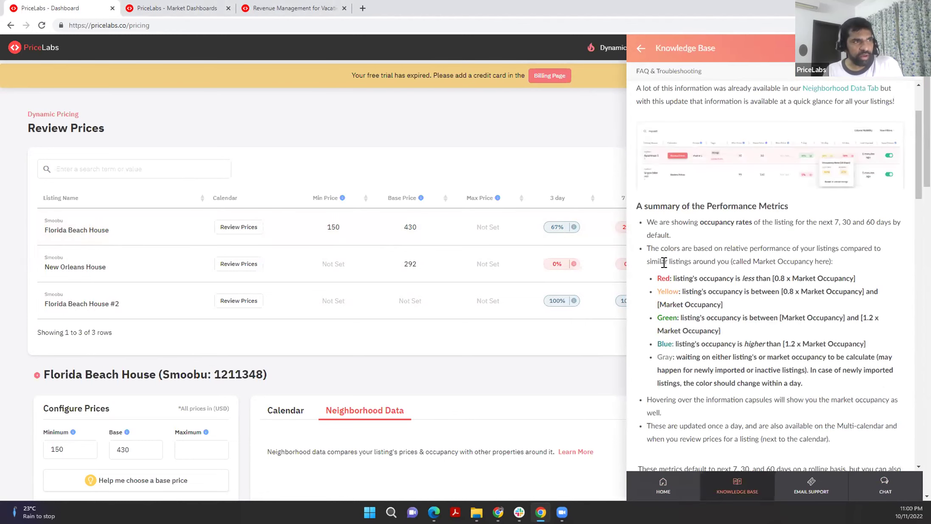
{"action": "left_click_drag", "start_coordinate": [664, 263], "coordinate": [757, 280]}
{"action": "left_click", "coordinate": [761, 282]}
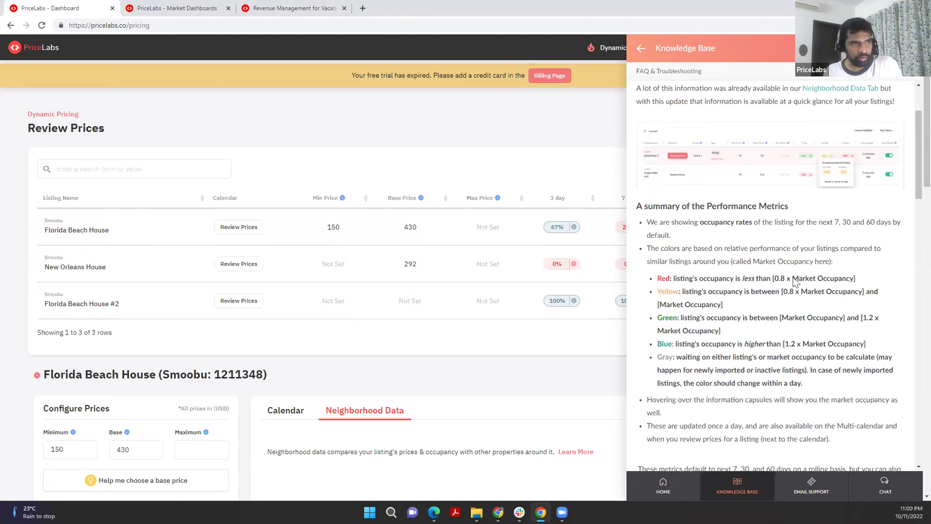
{"action": "left_click_drag", "start_coordinate": [661, 293], "coordinate": [799, 292]}
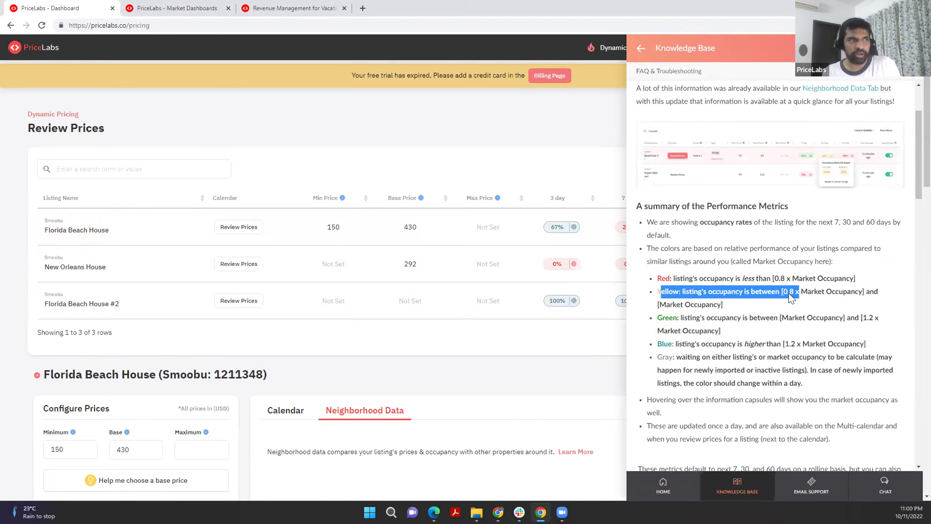
{"action": "left_click_drag", "start_coordinate": [657, 318], "coordinate": [873, 320]}
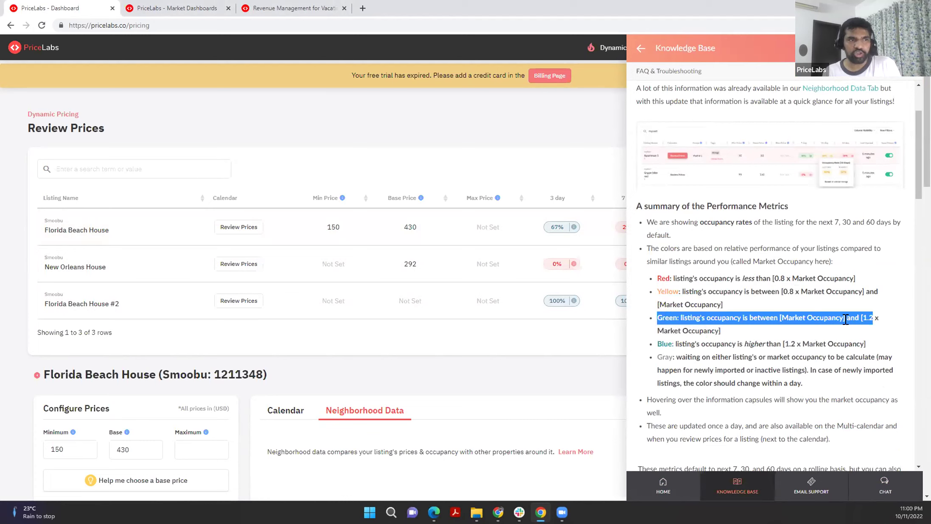
{"action": "left_click_drag", "start_coordinate": [672, 345], "coordinate": [835, 344]}
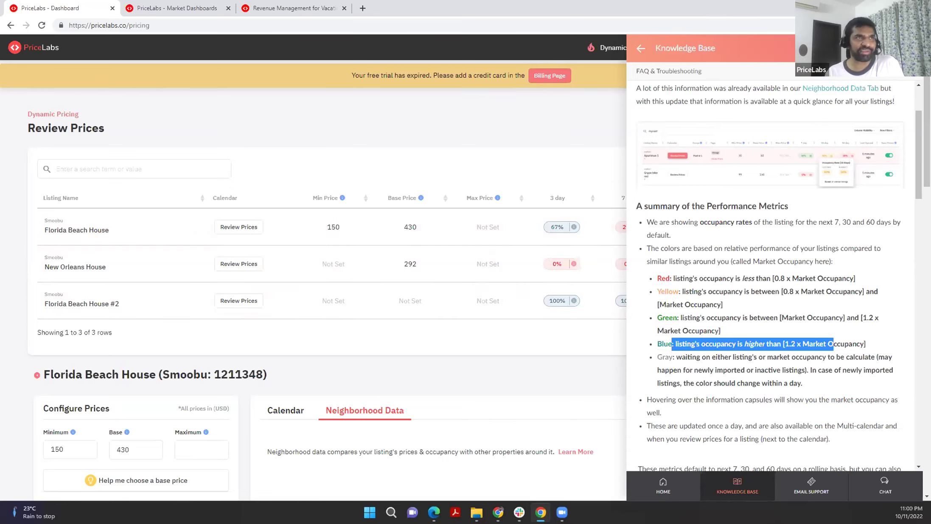
{"action": "key", "text": "Escape"}
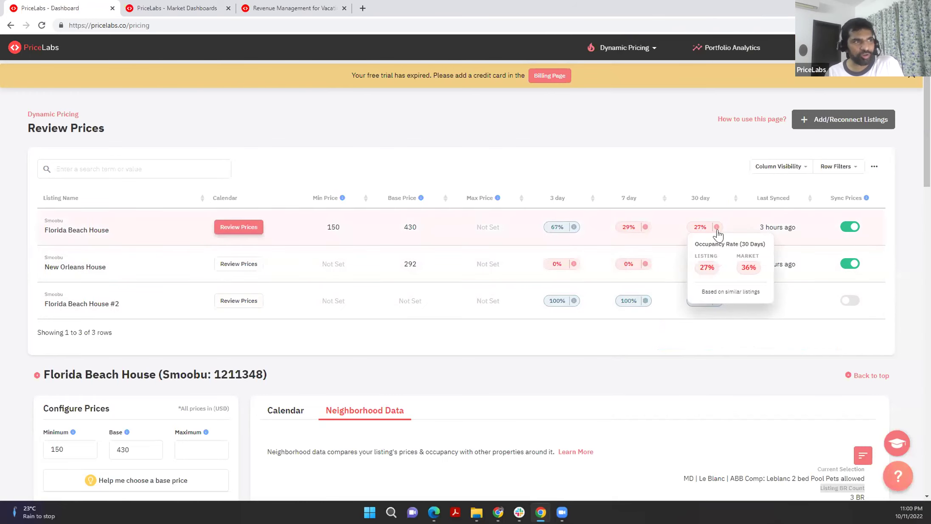
- Examine Florida Beach House's occupancy metrics in the listing table, comparing its 30-day listing occupancy rate with the market's
{"action": "scroll", "coordinate": [276, 378], "scroll_direction": "down", "scroll_amount": 2}
{"action": "scroll", "coordinate": [275, 379], "scroll_direction": "down", "scroll_amount": 1}
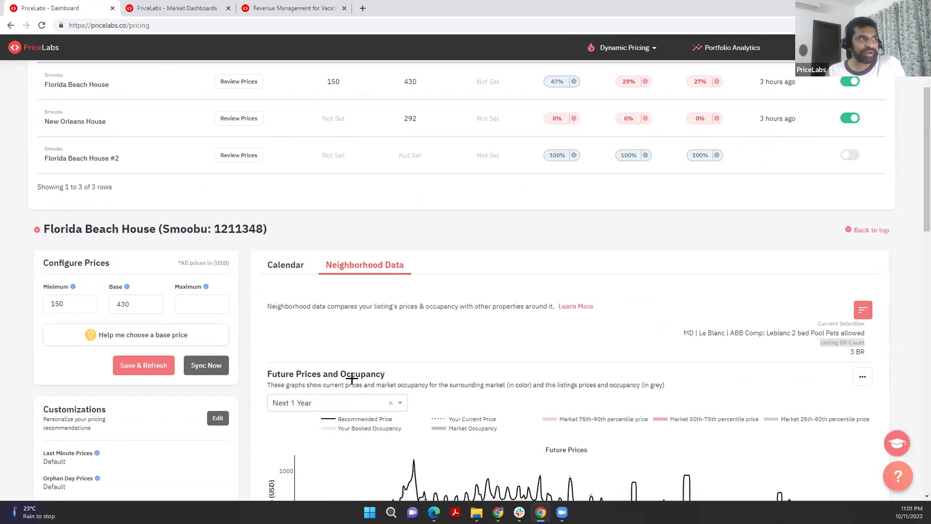
{"action": "scroll", "coordinate": [595, 272], "scroll_direction": "up", "scroll_amount": 3}
{"action": "mouse_move", "coordinate": [573, 232]}
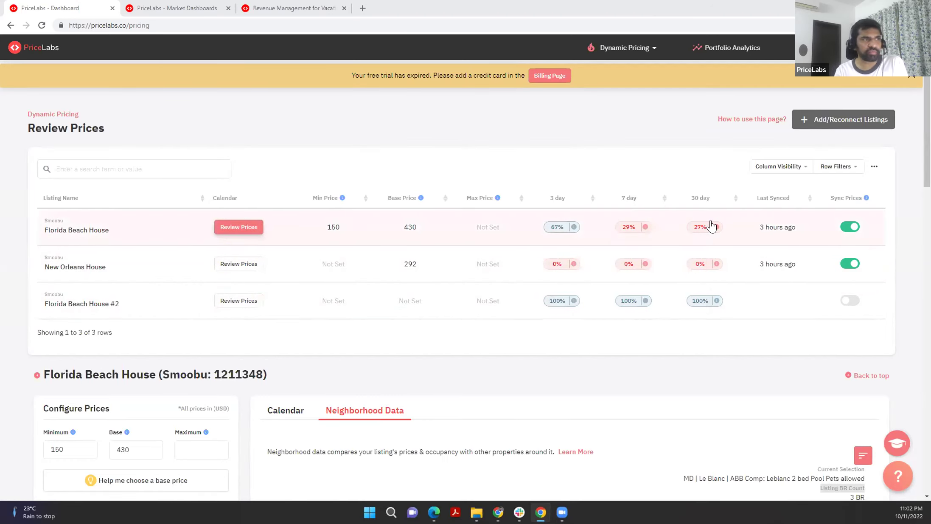
{"action": "mouse_move", "coordinate": [712, 226]}
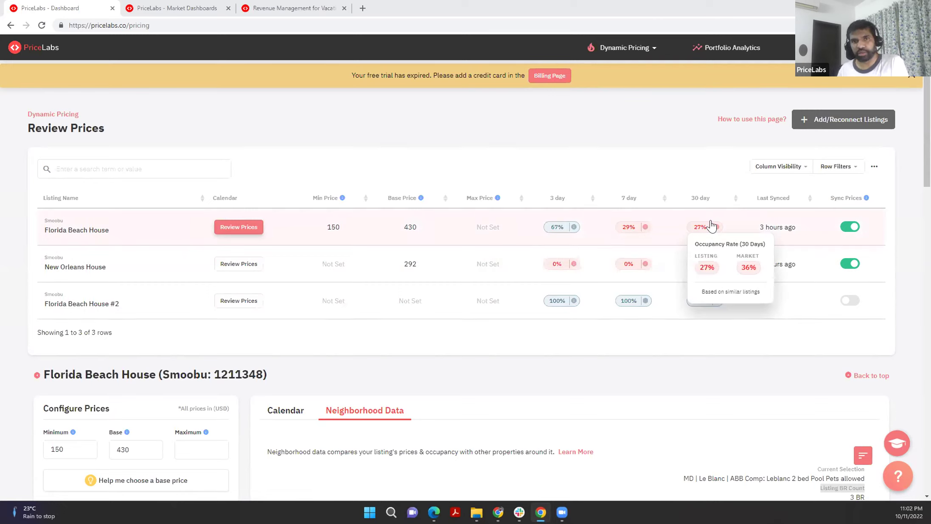
- Set the listing table's three occupancy columns to 7, 15 and 60 day availability and check Florida Beach House's 7-day rate
{"action": "left_click", "coordinate": [876, 170]}
{"action": "left_click", "coordinate": [813, 230]}
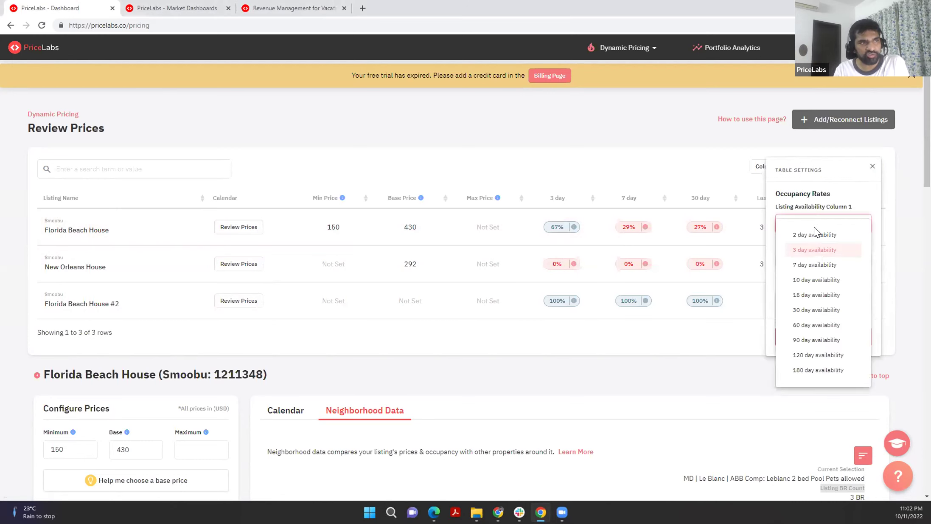
{"action": "left_click", "coordinate": [821, 260]}
{"action": "left_click", "coordinate": [824, 260]}
{"action": "left_click", "coordinate": [813, 334]}
{"action": "left_click", "coordinate": [813, 311]}
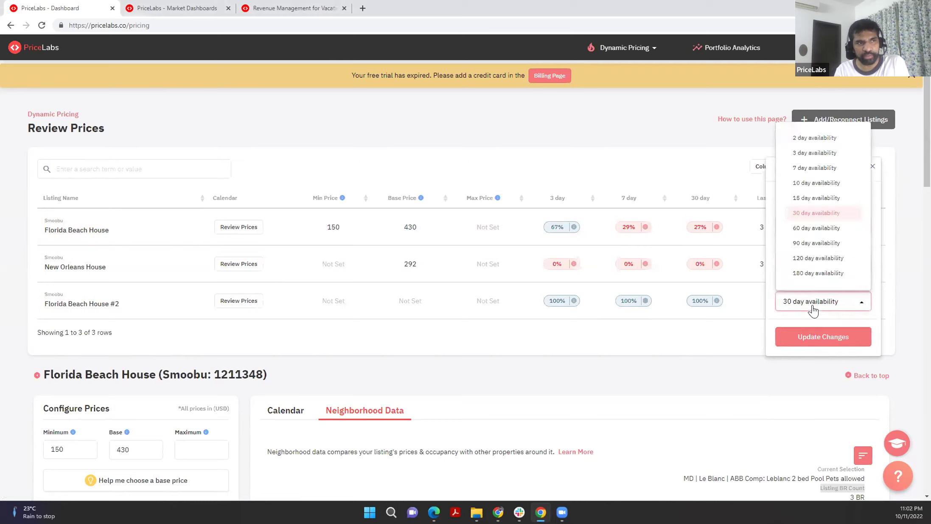
{"action": "left_click", "coordinate": [810, 236]}
{"action": "left_click", "coordinate": [820, 338]}
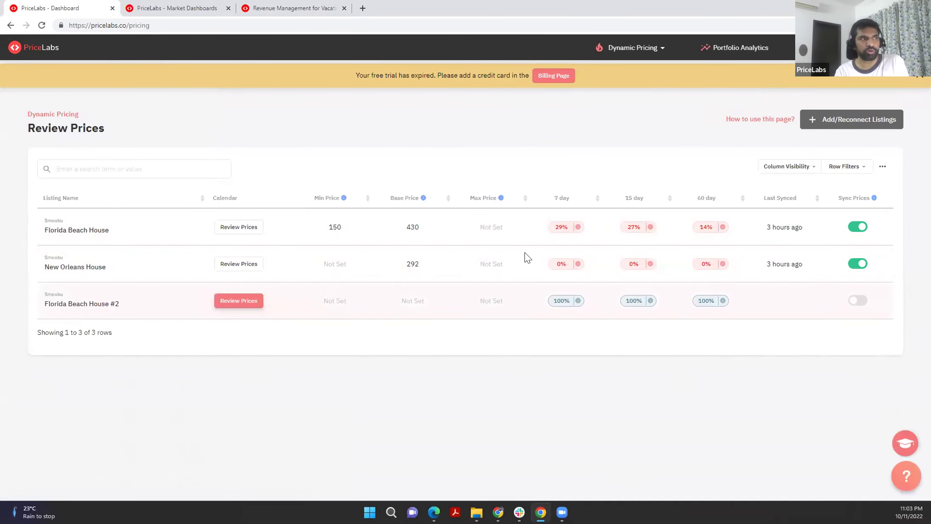
{"action": "mouse_move", "coordinate": [578, 230]}
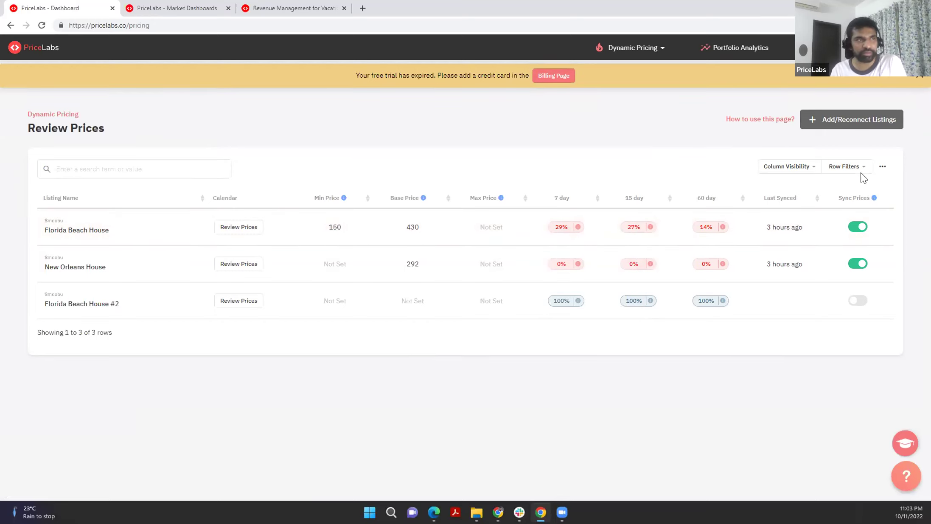
- Try to set the first two occupancy columns to 3 and 7 day availability, with a different period for the third
{"action": "left_click", "coordinate": [882, 169]}
{"action": "left_click", "coordinate": [839, 229]}
{"action": "left_click", "coordinate": [827, 258]}
{"action": "left_click", "coordinate": [830, 260]}
{"action": "left_click", "coordinate": [824, 302]}
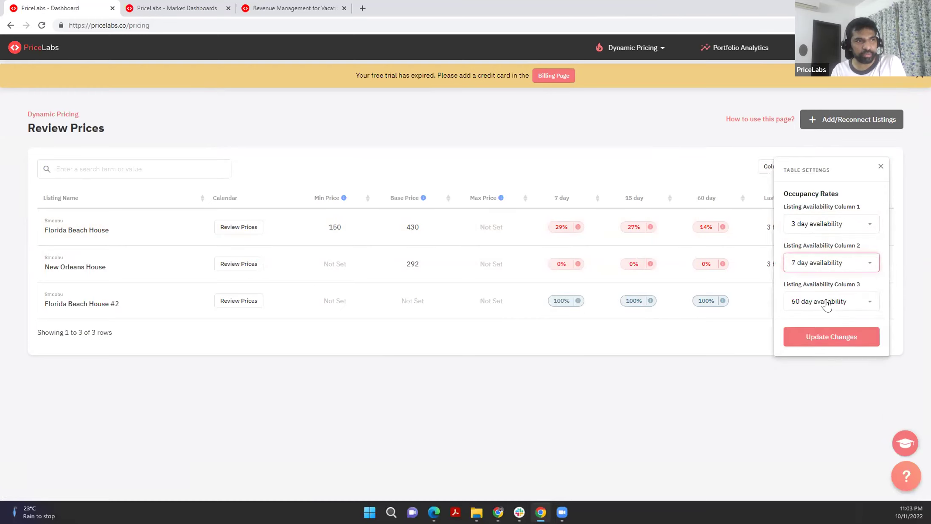
{"action": "left_click", "coordinate": [825, 302]}
{"action": "left_click", "coordinate": [824, 213]}
{"action": "left_click", "coordinate": [832, 336]}
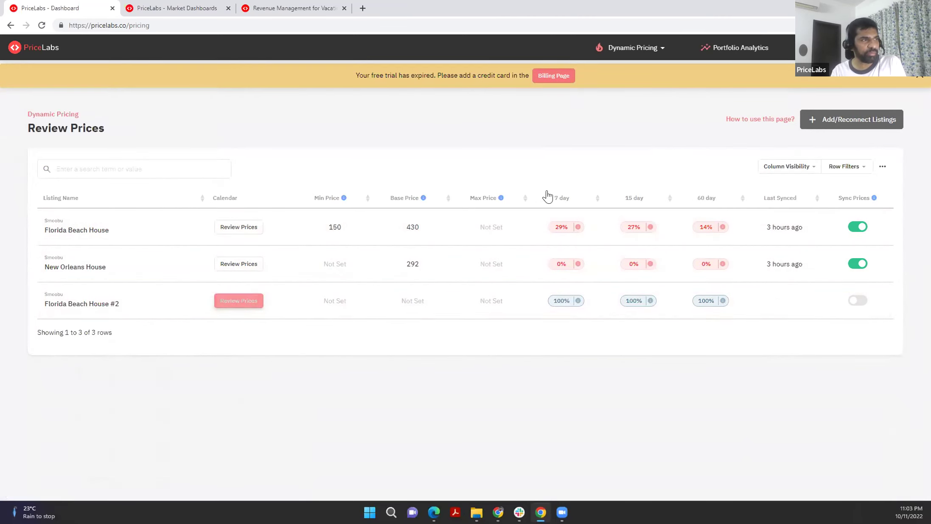
- Set the occupancy columns to 3, 7 and 60 day availability and compare Florida Beach House's 3-day and 7-day rates with the market's
{"action": "left_click", "coordinate": [882, 167]}
{"action": "left_click", "coordinate": [836, 225]}
{"action": "left_click", "coordinate": [822, 263]}
{"action": "left_click", "coordinate": [822, 263]}
{"action": "left_click", "coordinate": [821, 302]}
{"action": "left_click", "coordinate": [836, 336]}
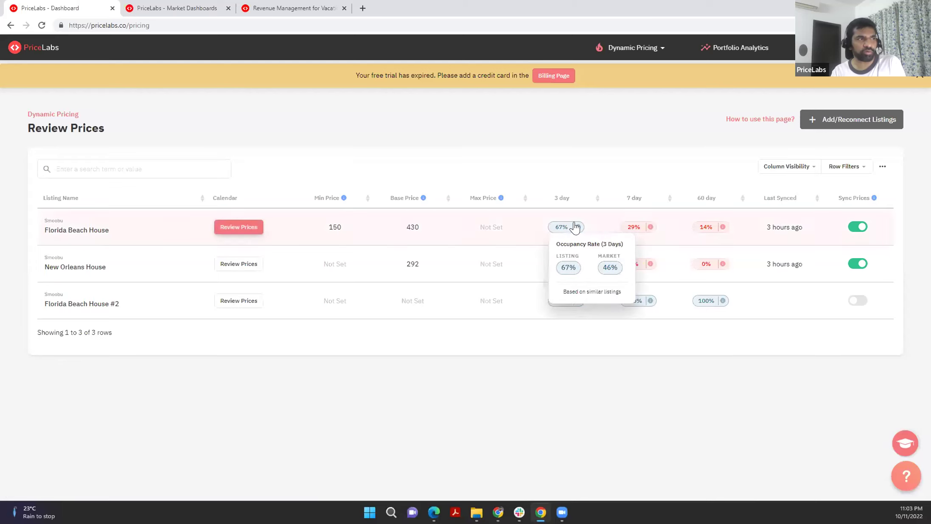
{"action": "mouse_move", "coordinate": [649, 229]}
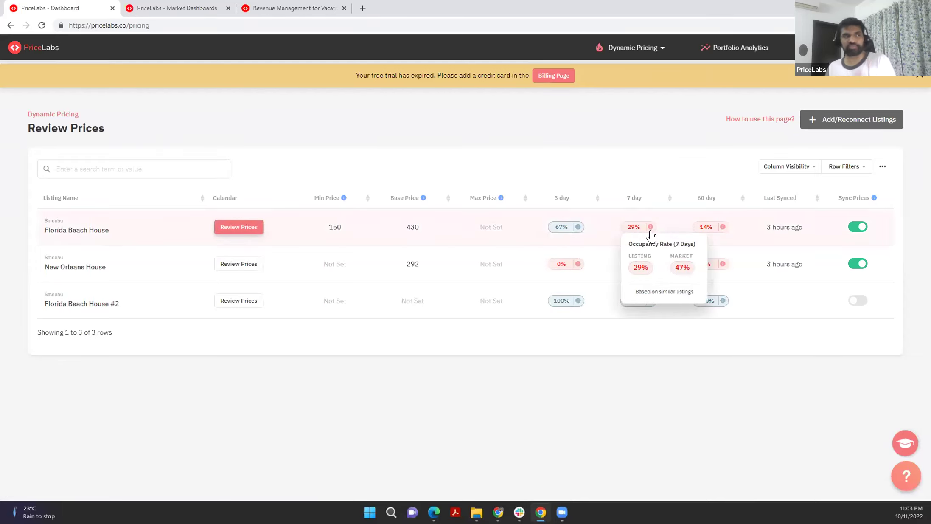